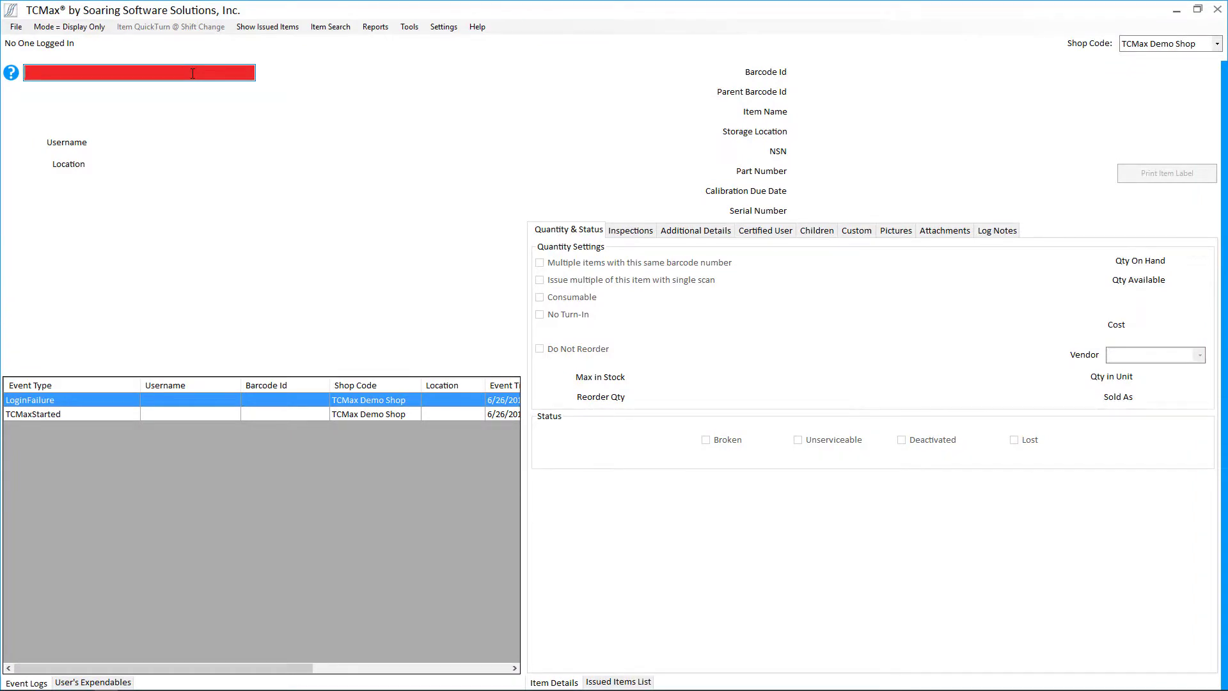
Log in with the administrator's user ID and password
key("Return")
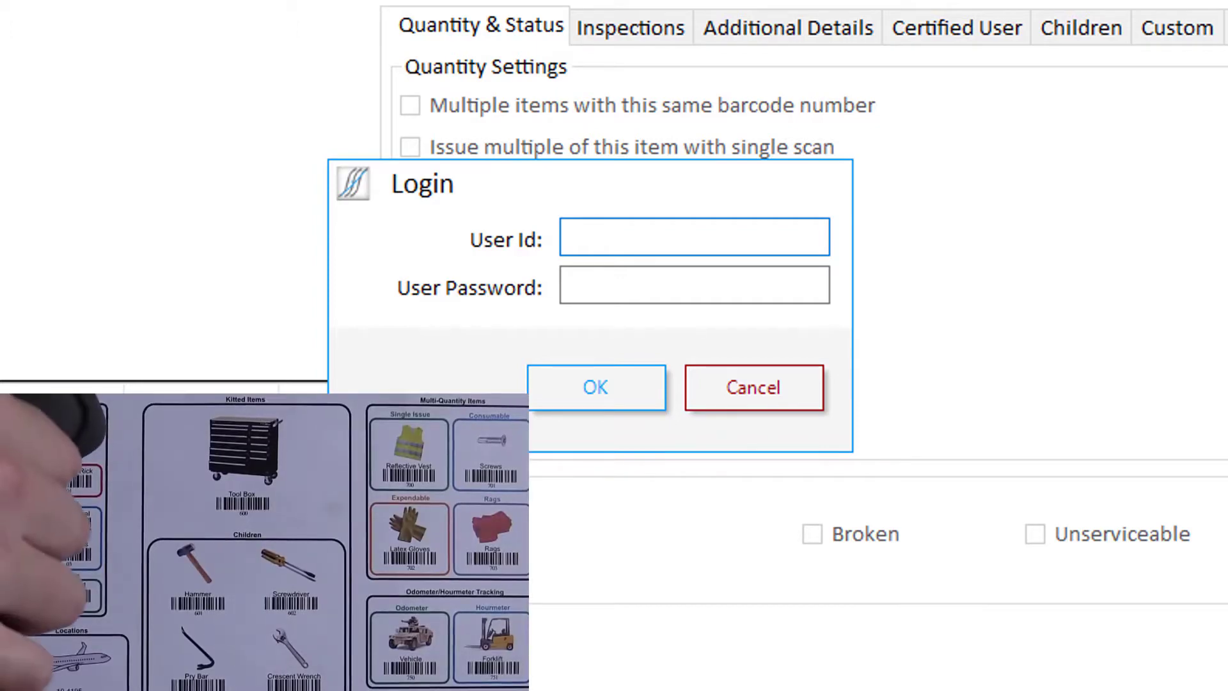
type("01")
key("Return")
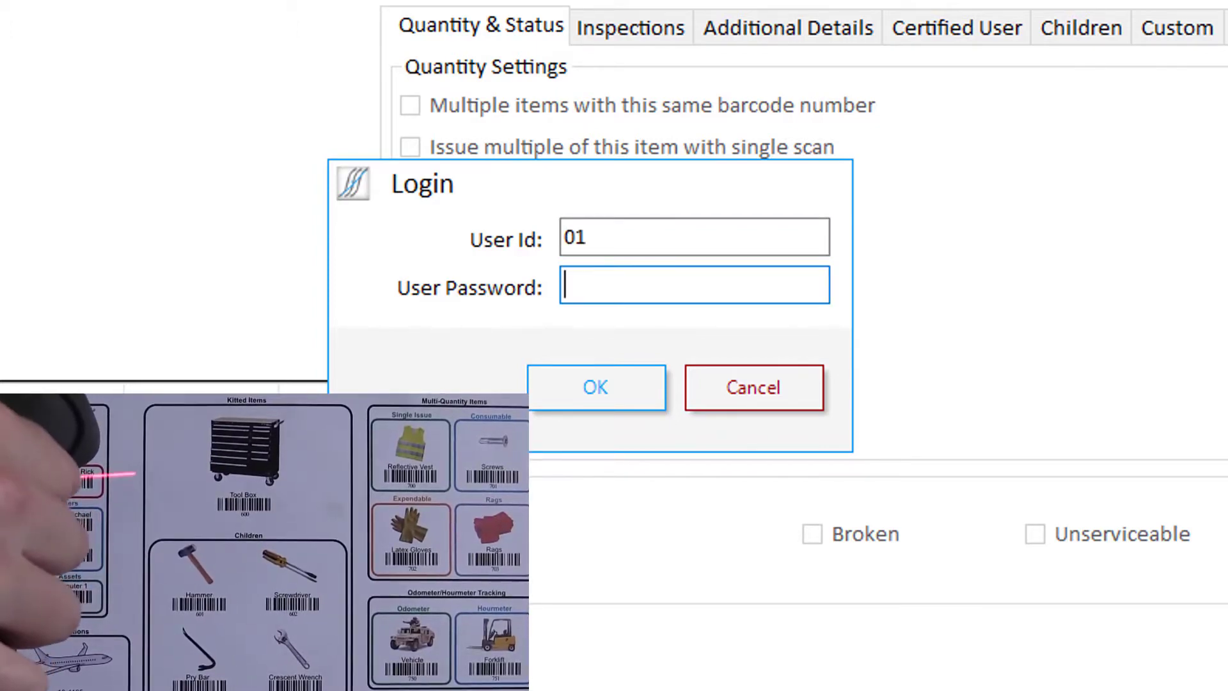
type("**")
key("Return")
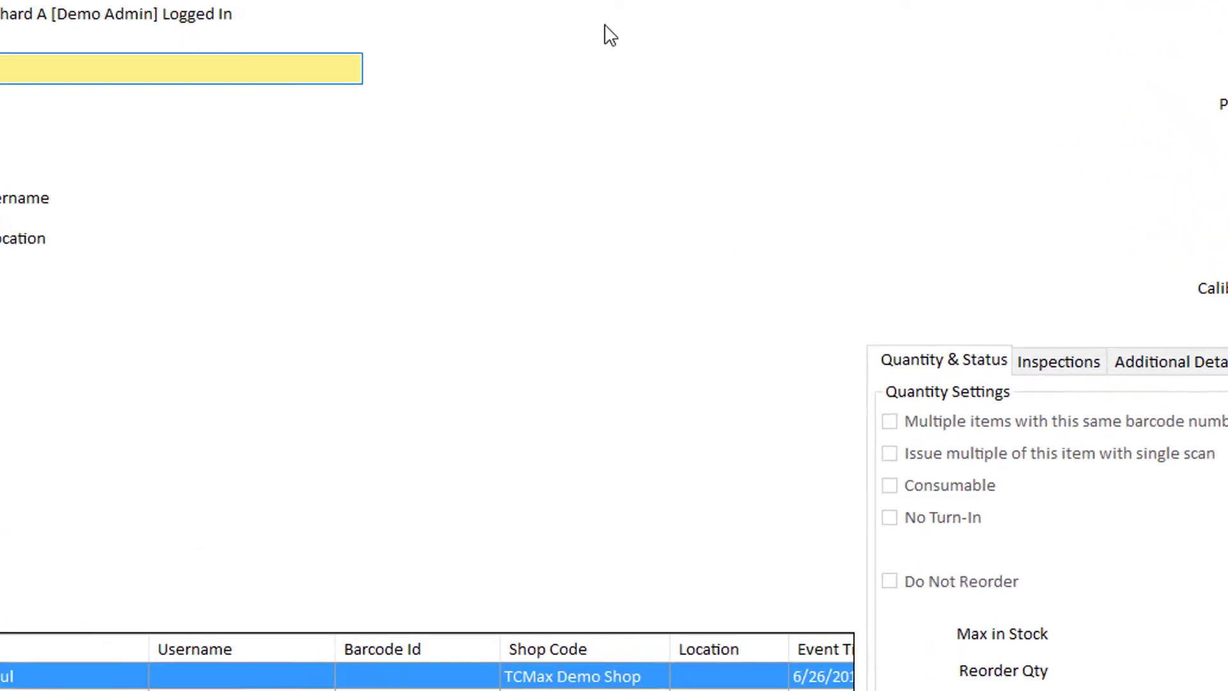
Save the Physical Inventory and Inventory mode discrepancies report as a favorite and return to the main screen
left_click(666, 55)
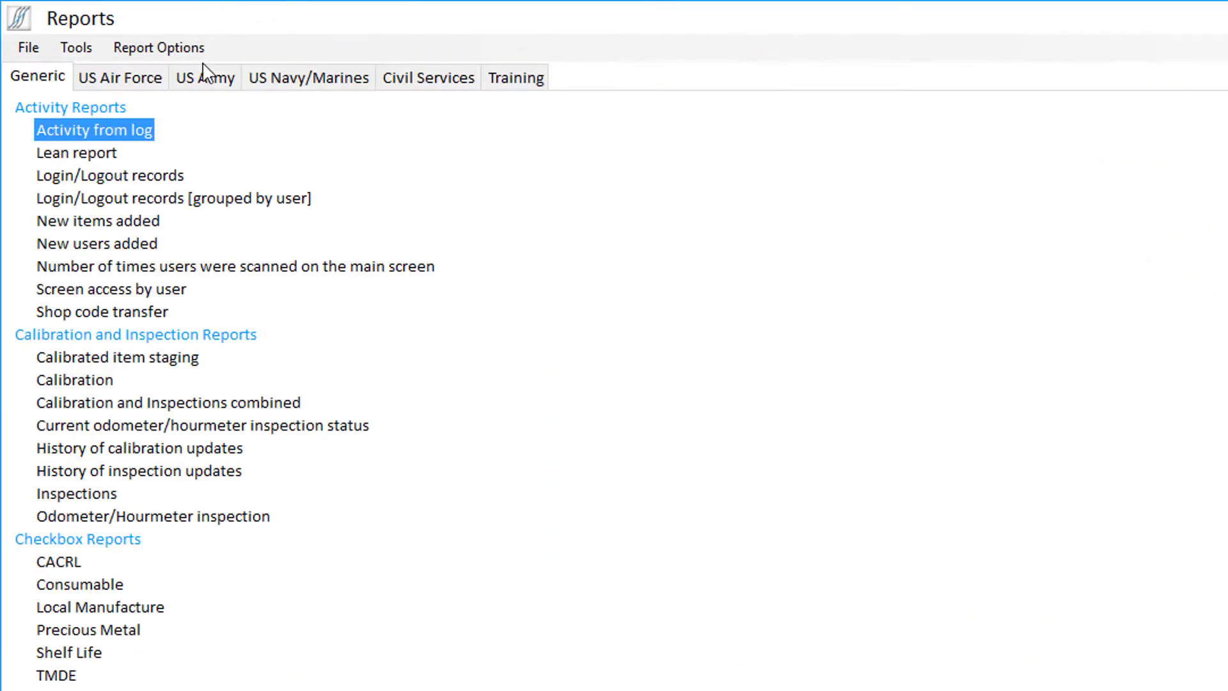
left_click(85, 64)
left_click(93, 97)
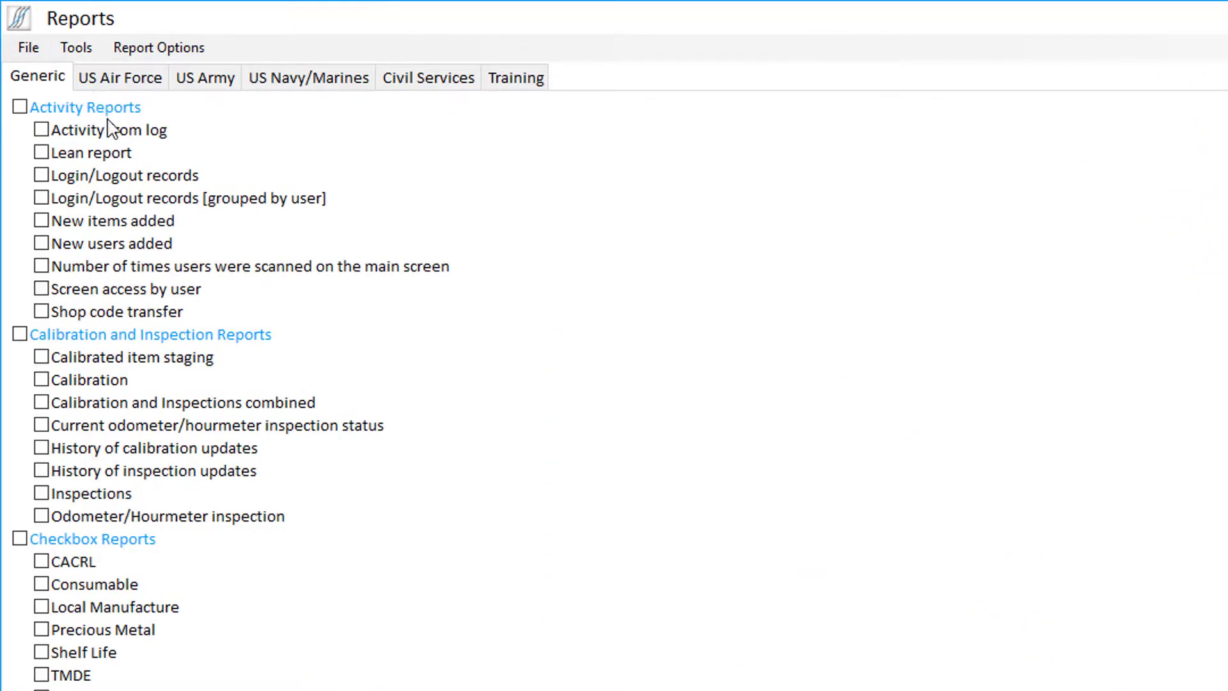
scroll(214, 459, "down", 2)
scroll(214, 459, "down", 8)
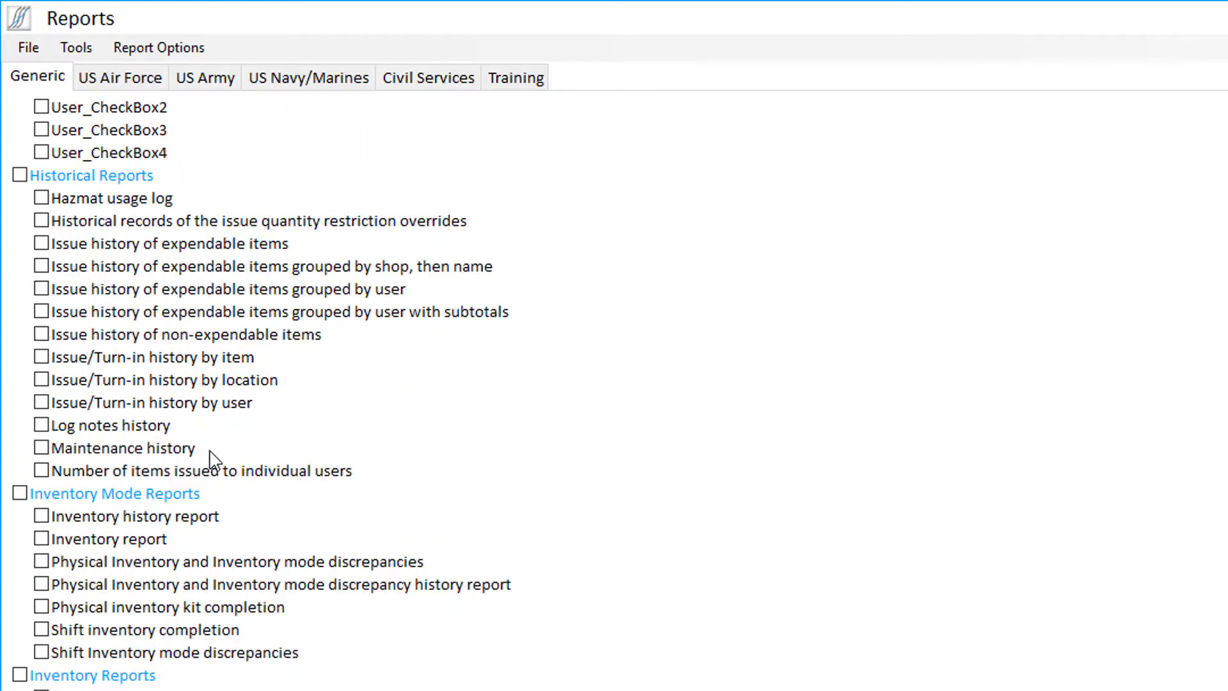
left_click(41, 562)
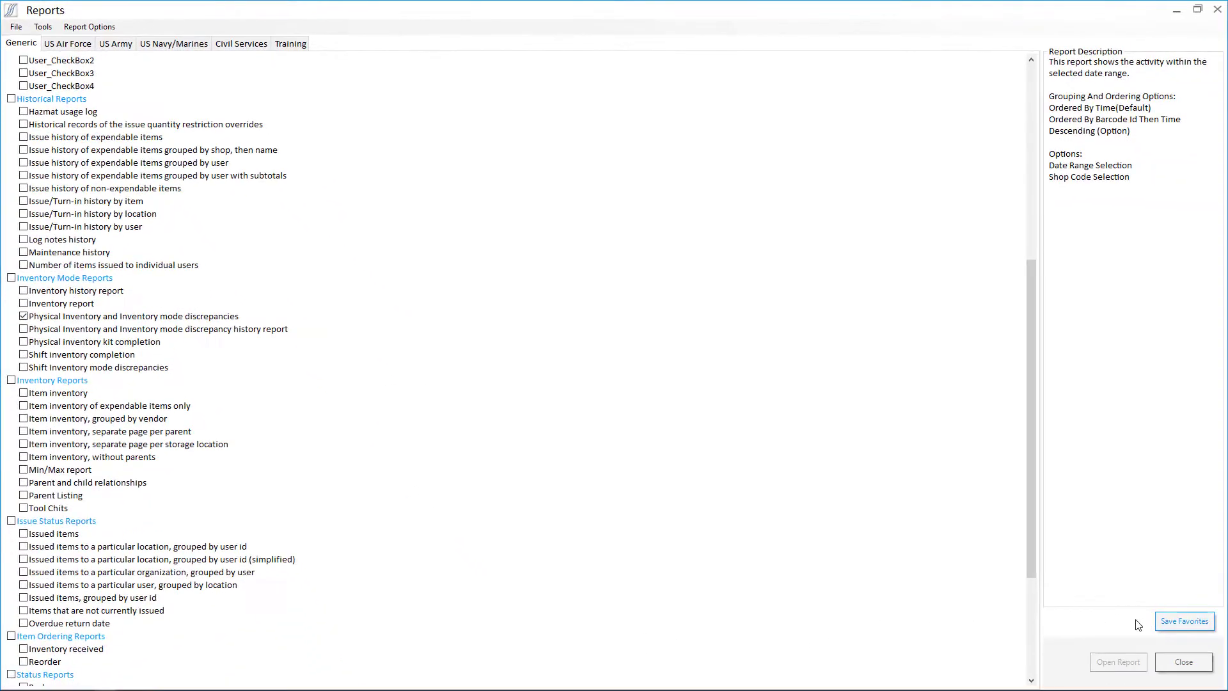
left_click(1181, 623)
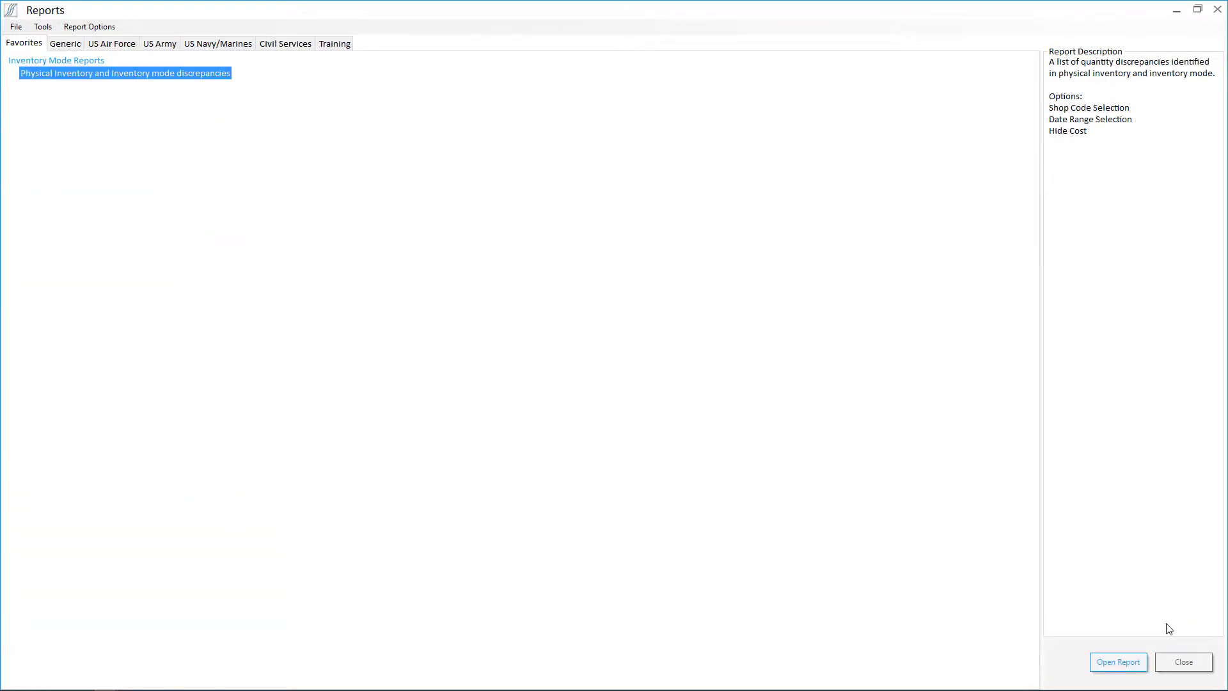
left_click(1175, 659)
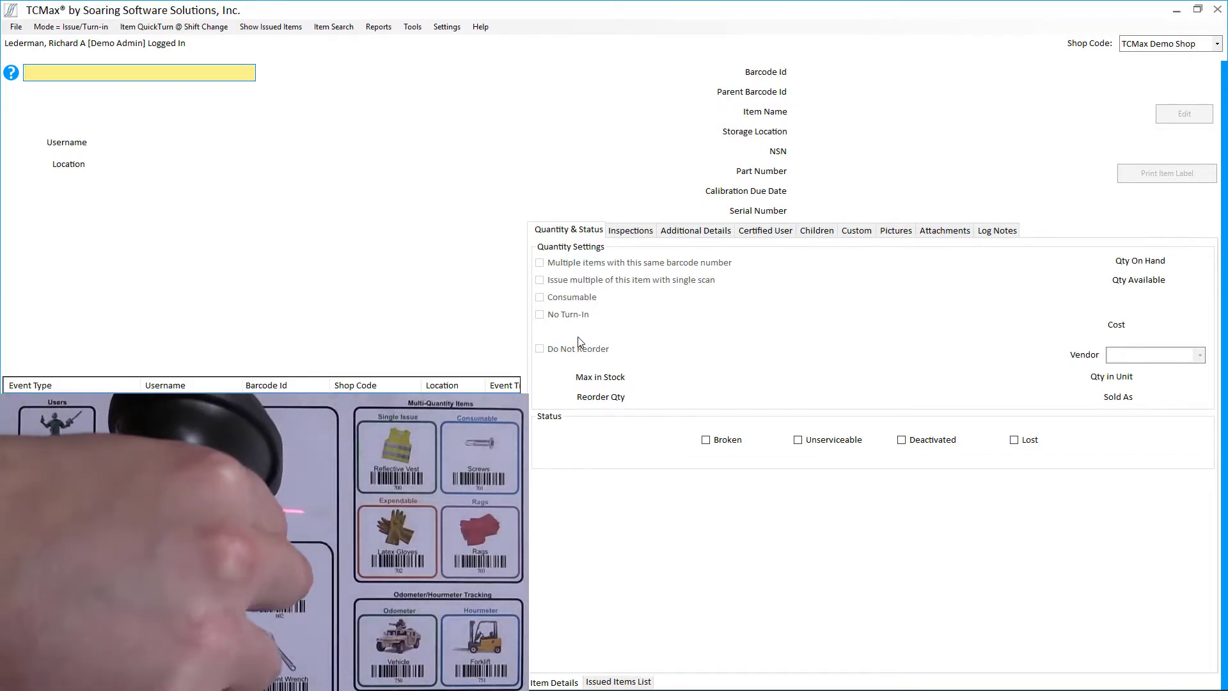
Look up the Tool Box kit with barcode 600 and display its child items
type("600")
key("Return")
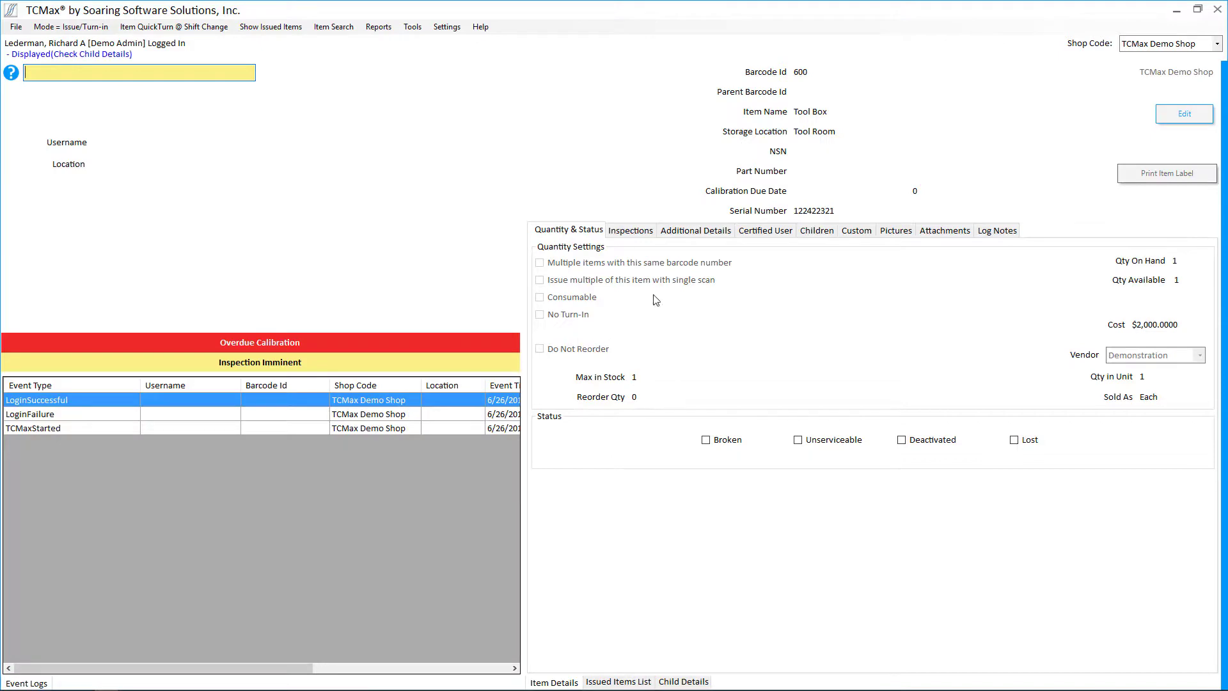
left_click(817, 231)
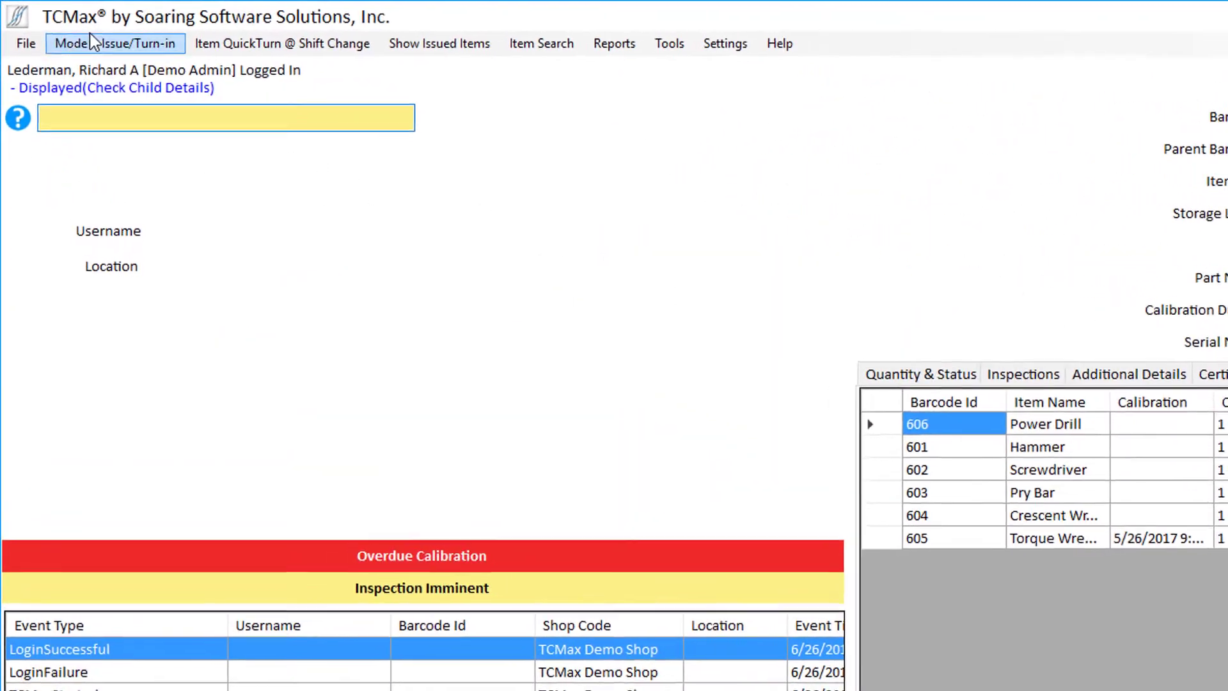
Switch the mode to Physical Inventory with Children and start an inventory of kit 600
left_click(91, 37)
mouse_move(121, 126)
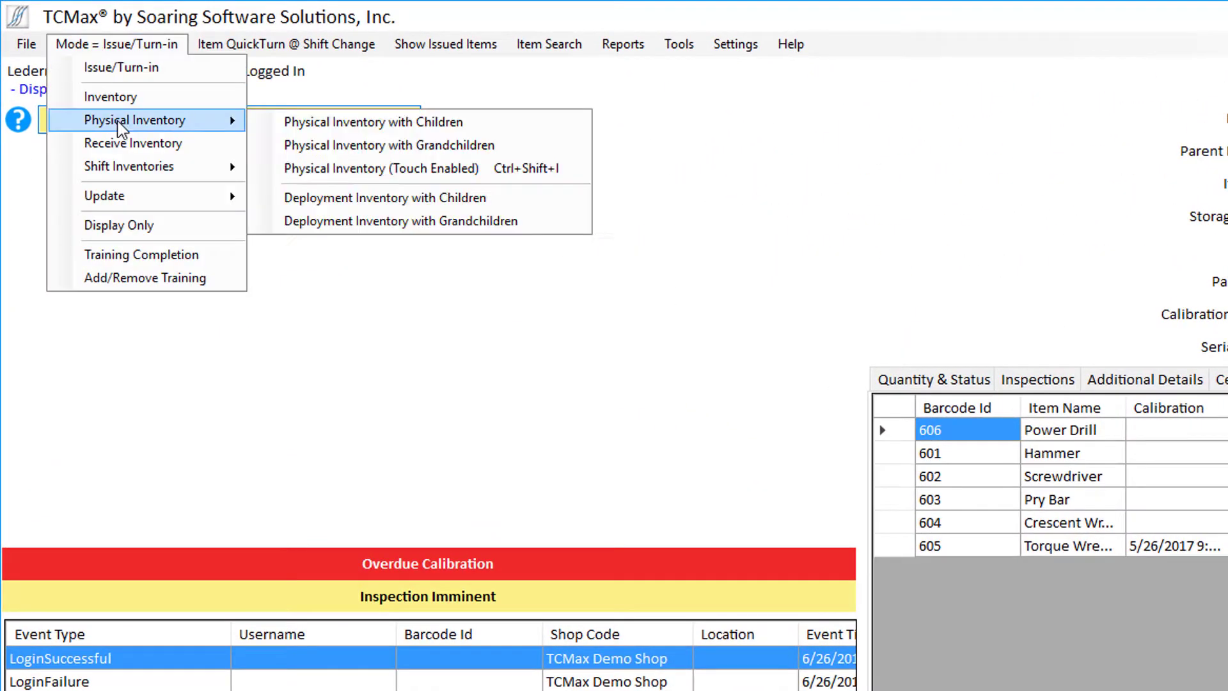
left_click(268, 121)
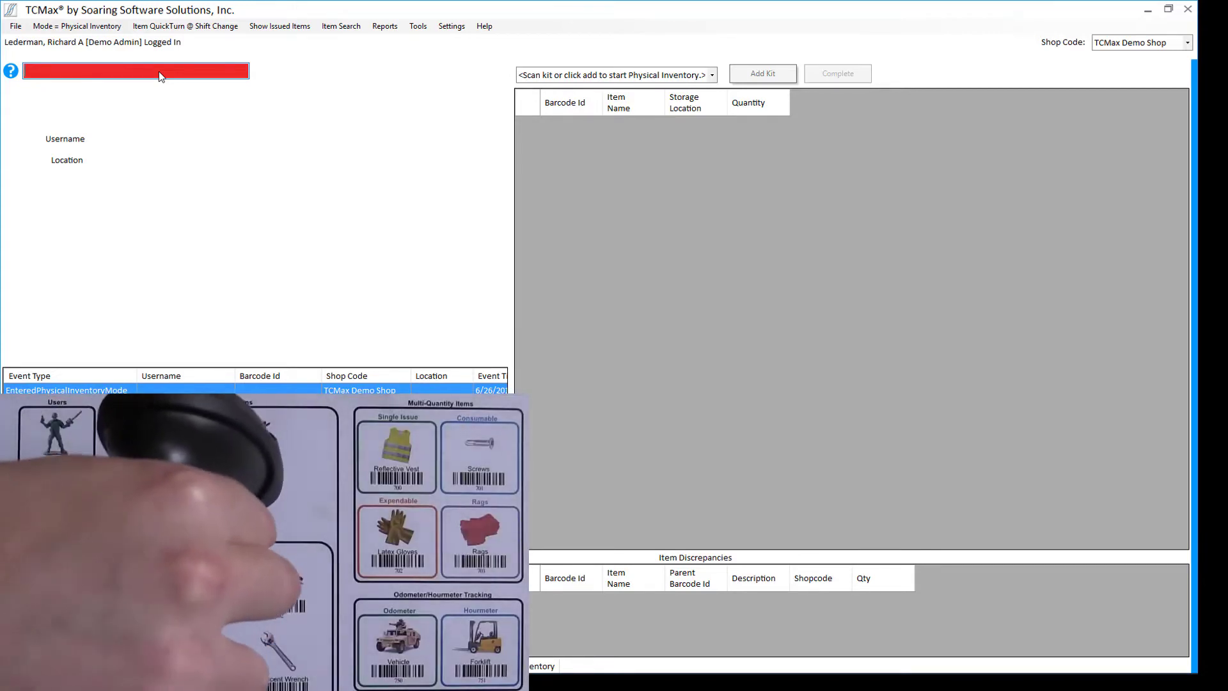
type("600")
key("Return")
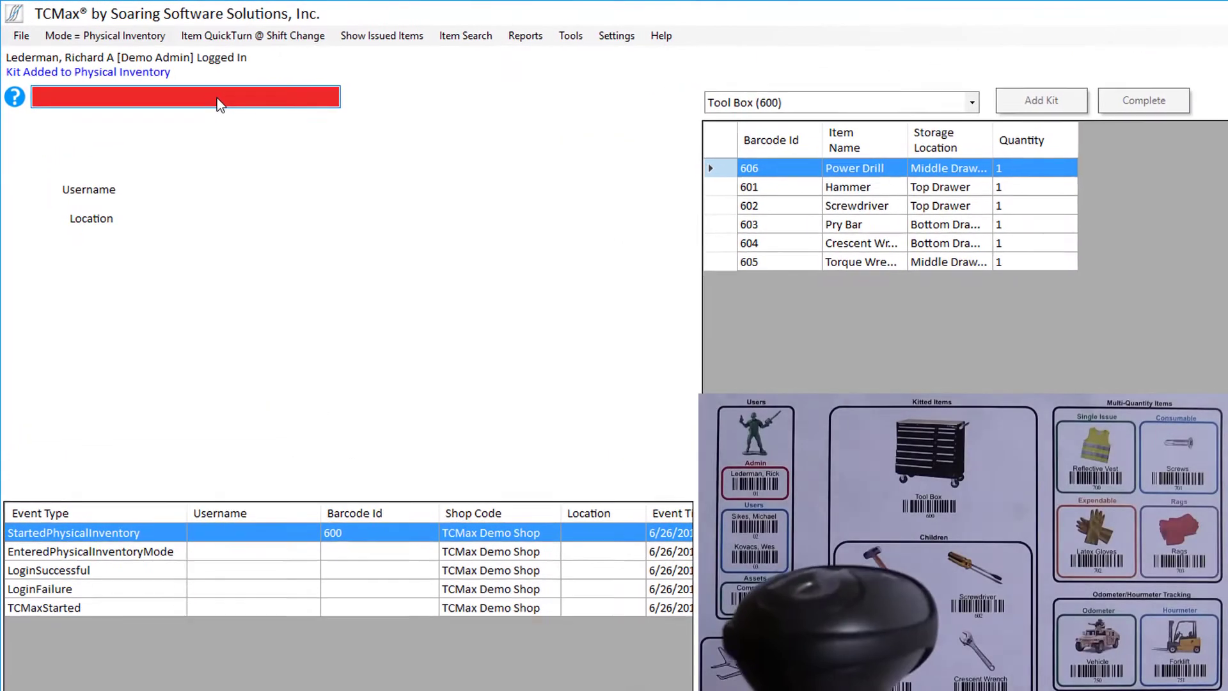
Inventory the Tool Box's child items 601, 602, 603, 604, 605 and 606, and complete the kit's physical inventory
type("601")
key("Return")
type("602")
key("Return")
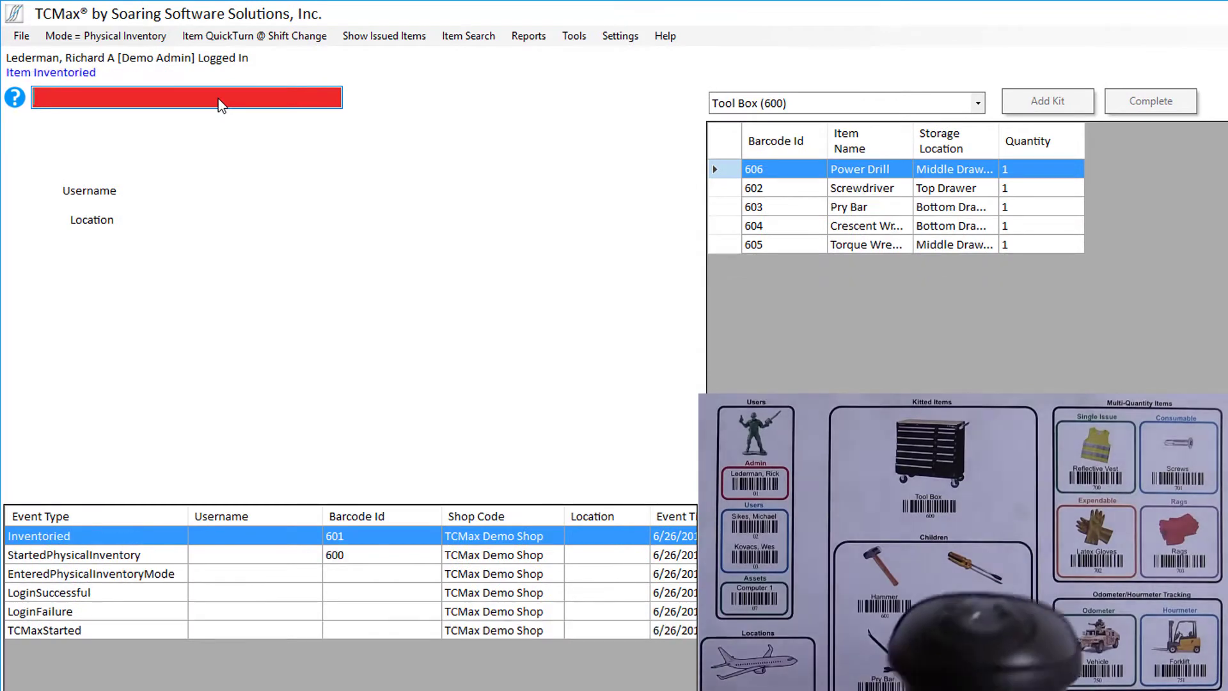
type("603")
key("Return")
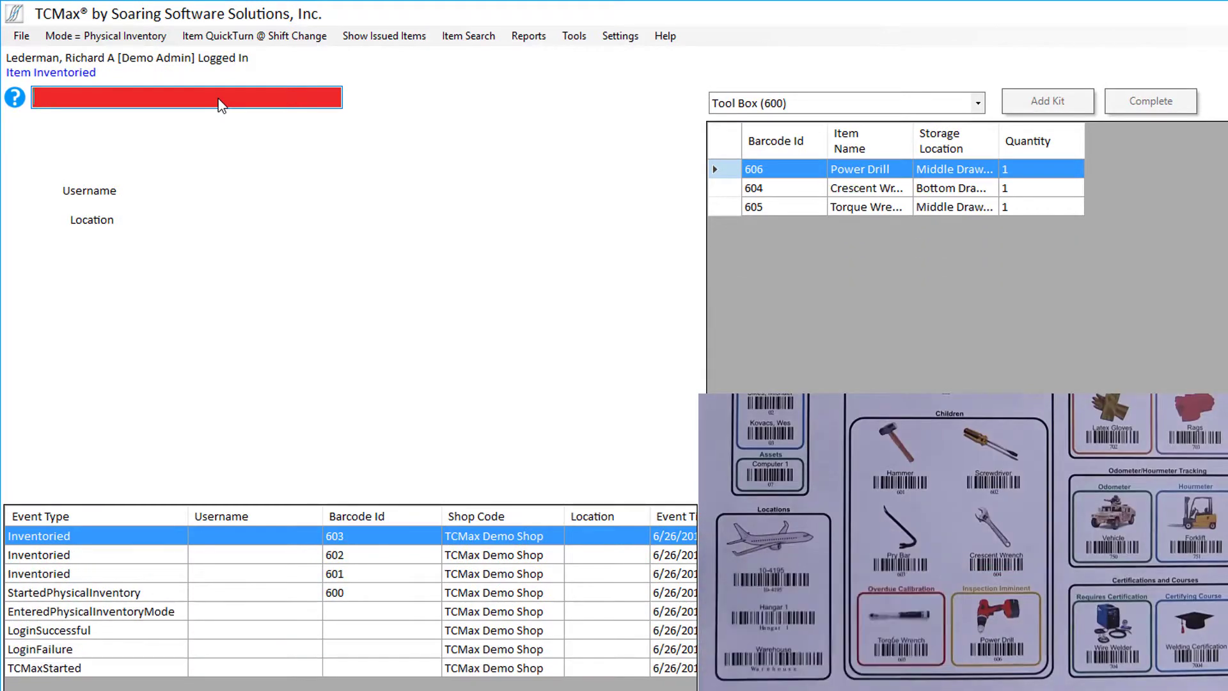
type("604")
key("Return")
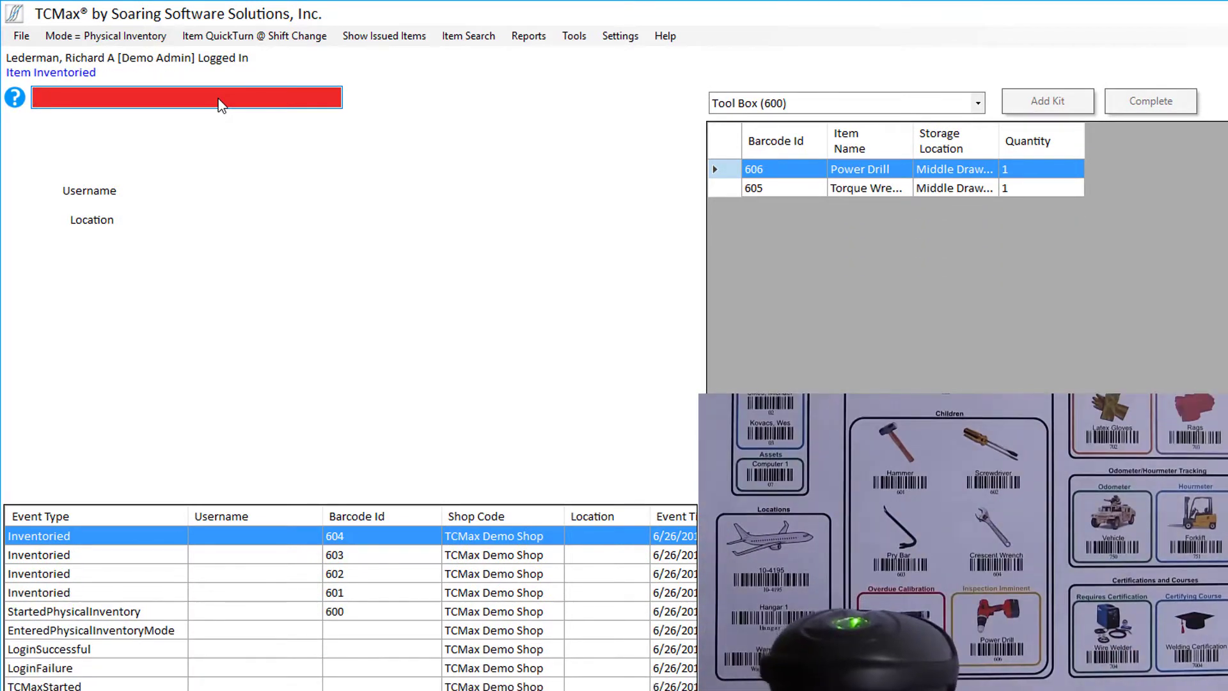
type("605")
key("Return")
type("606")
key("Return")
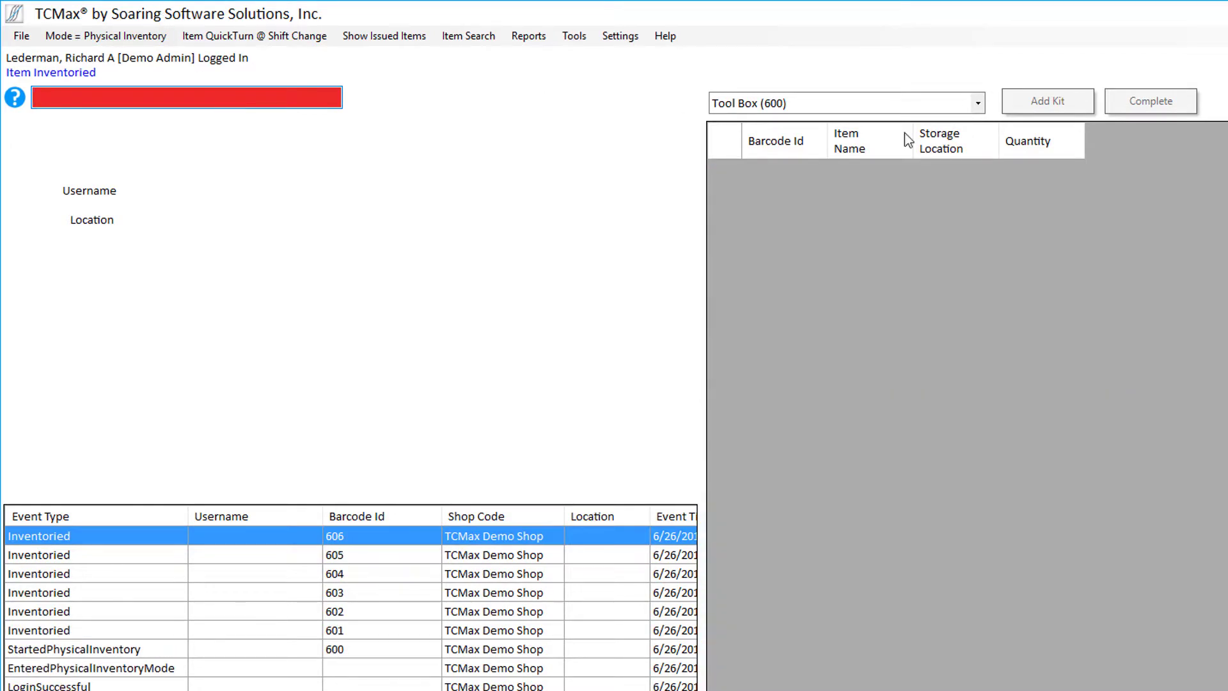
left_click(1194, 107)
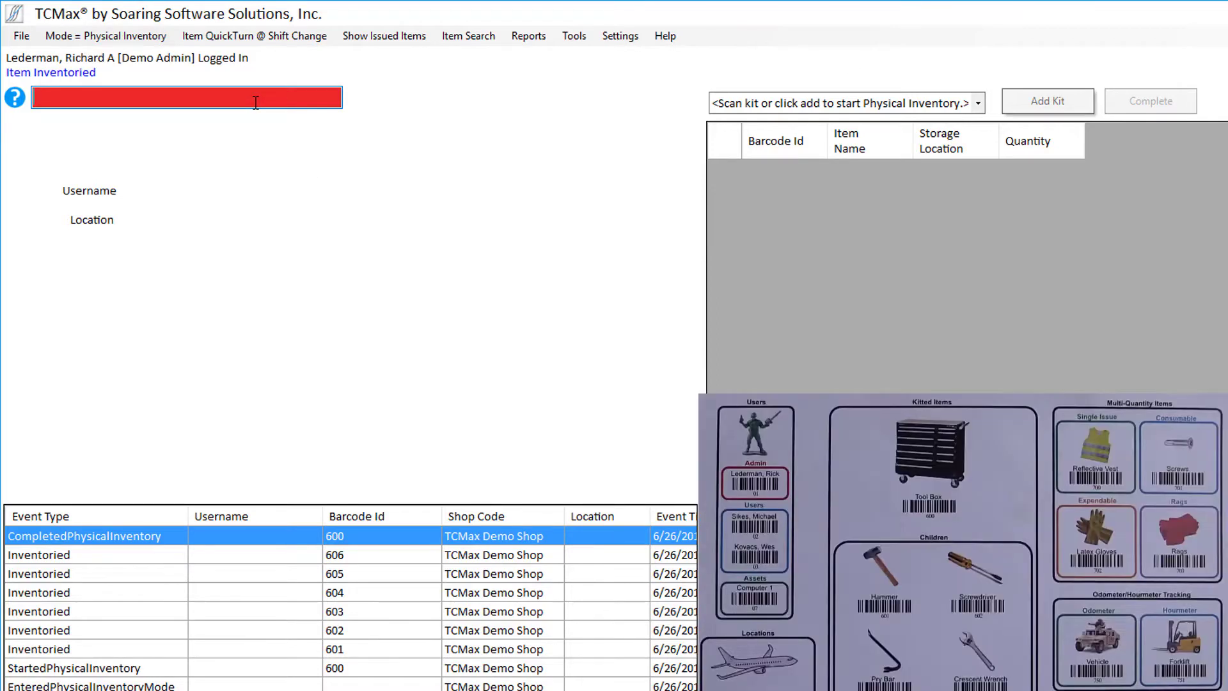
Start another physical inventory of kit 600 and enter items 602 through 606, 601 and the non-kit item 704
type("600")
key("Return")
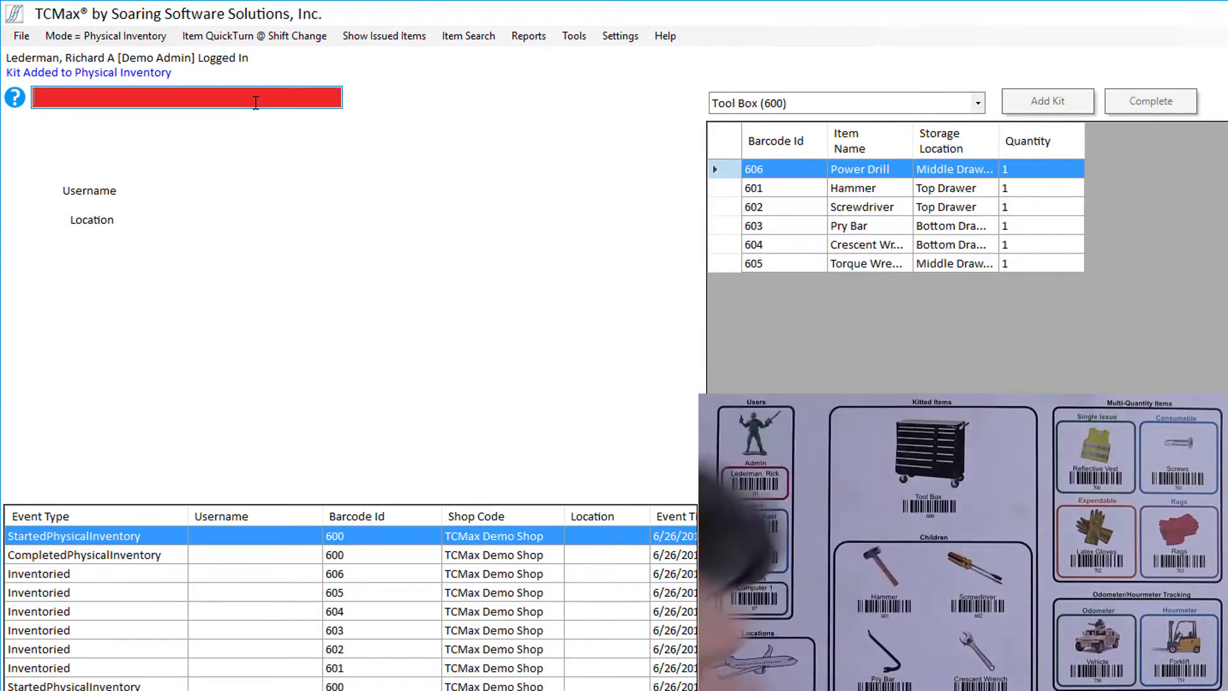
type("602")
key("Return")
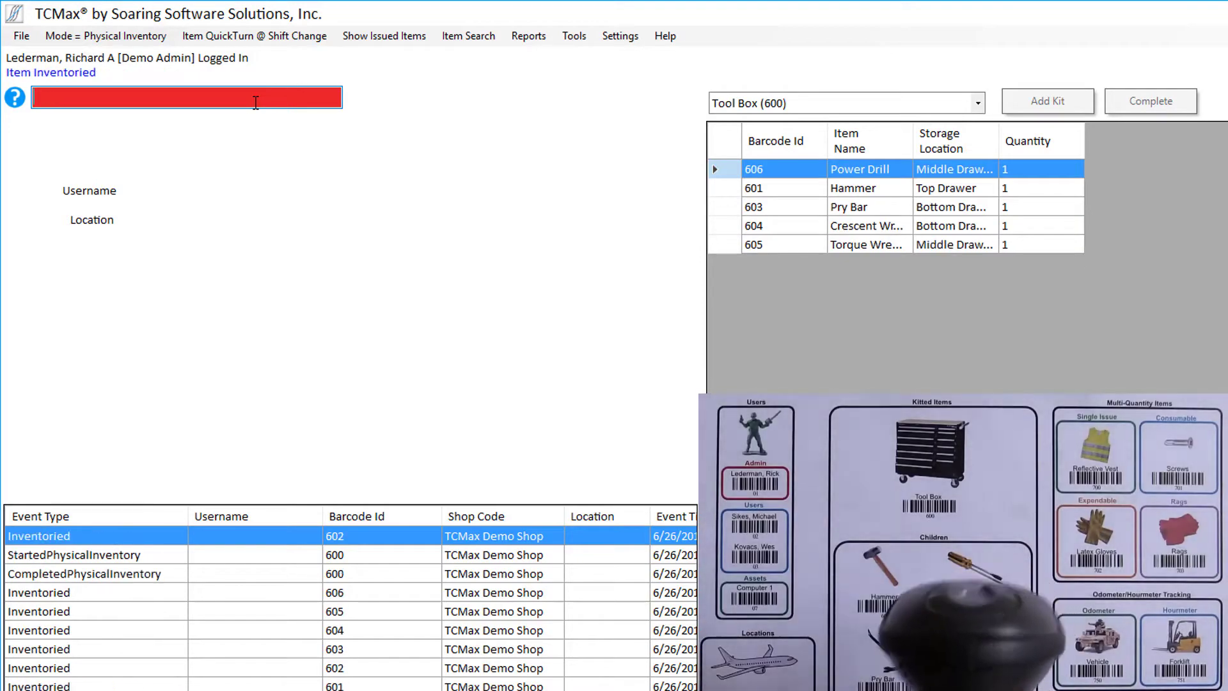
type("603")
key("Return")
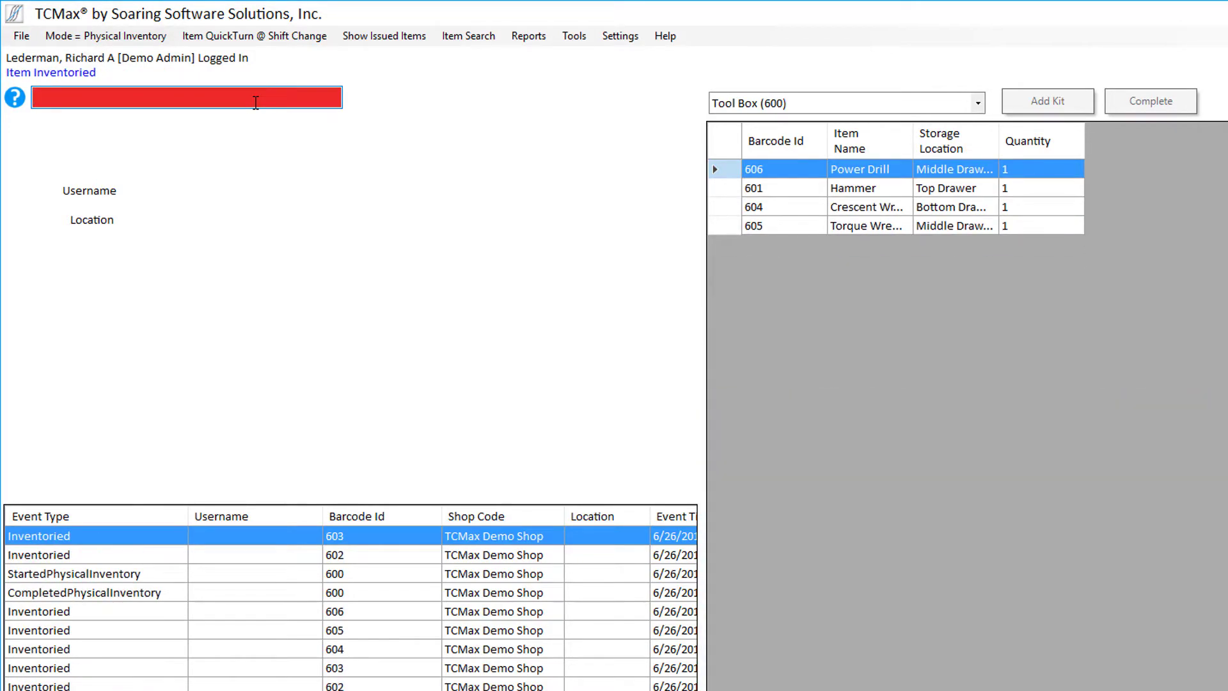
type("604")
key("Return")
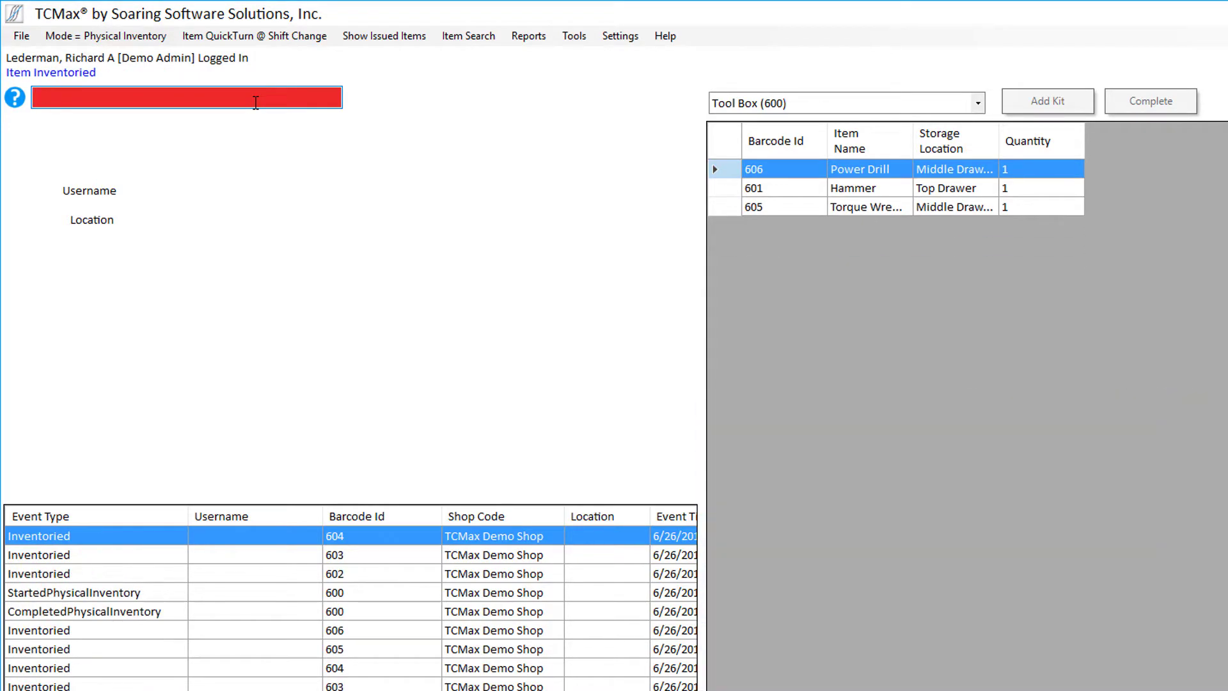
type("605")
key("Return")
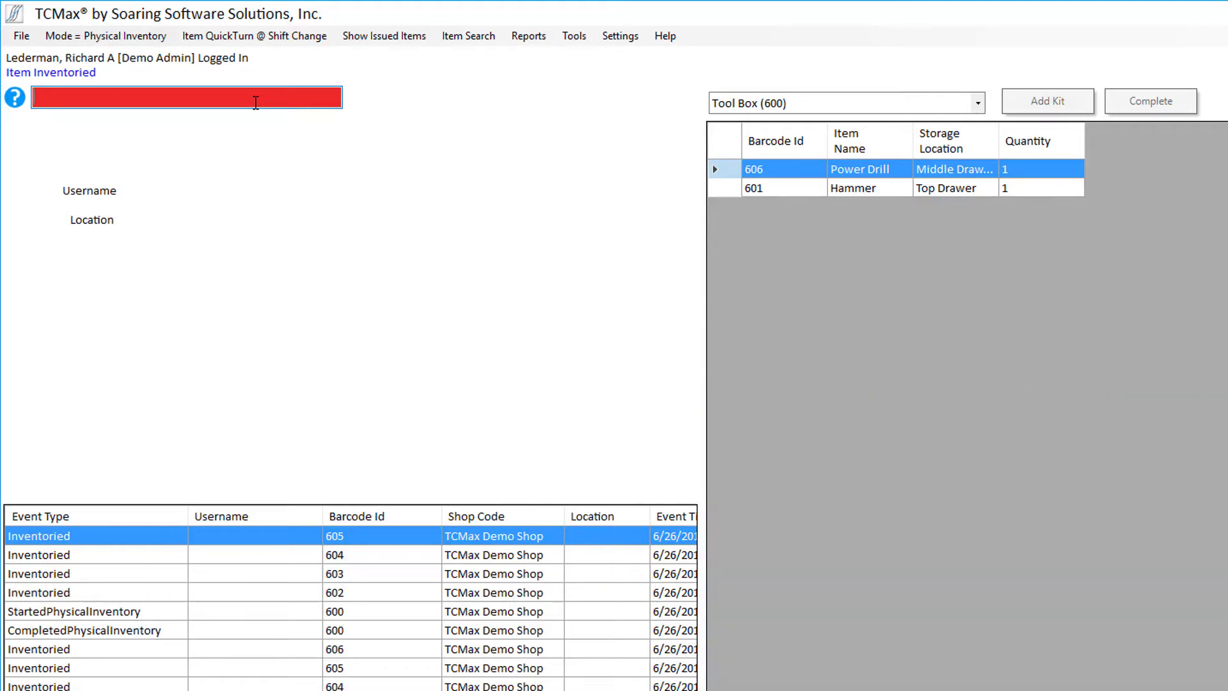
type("606")
key("Return")
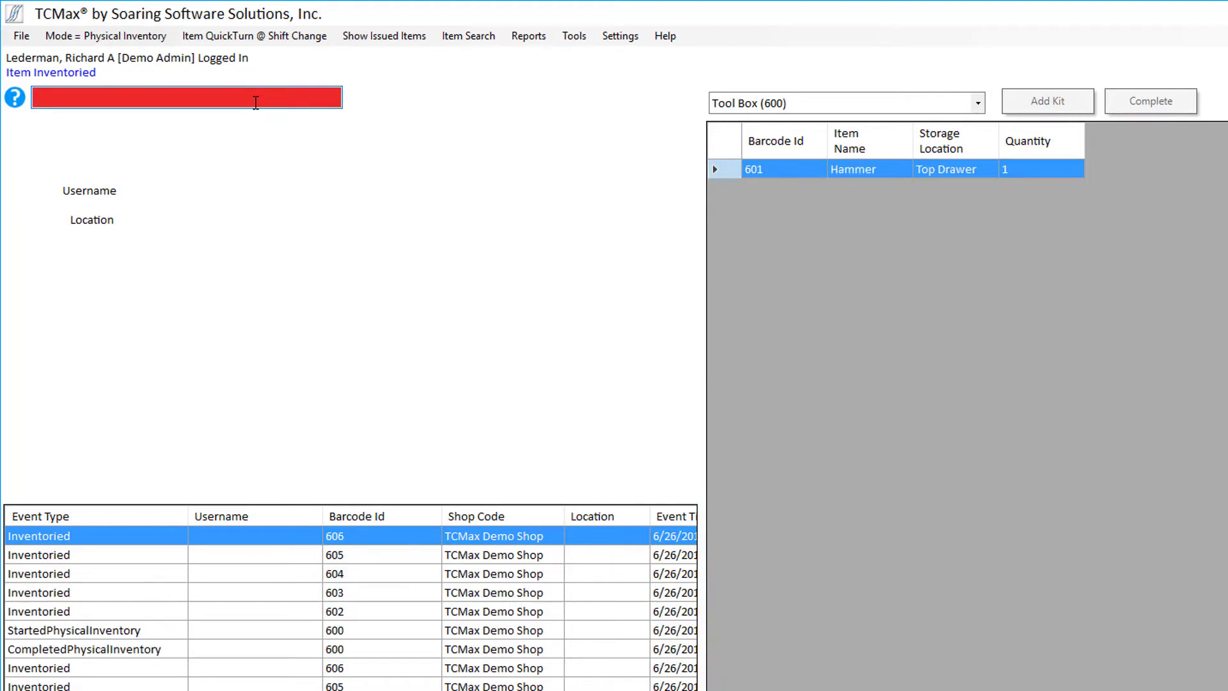
type("601")
key("Return")
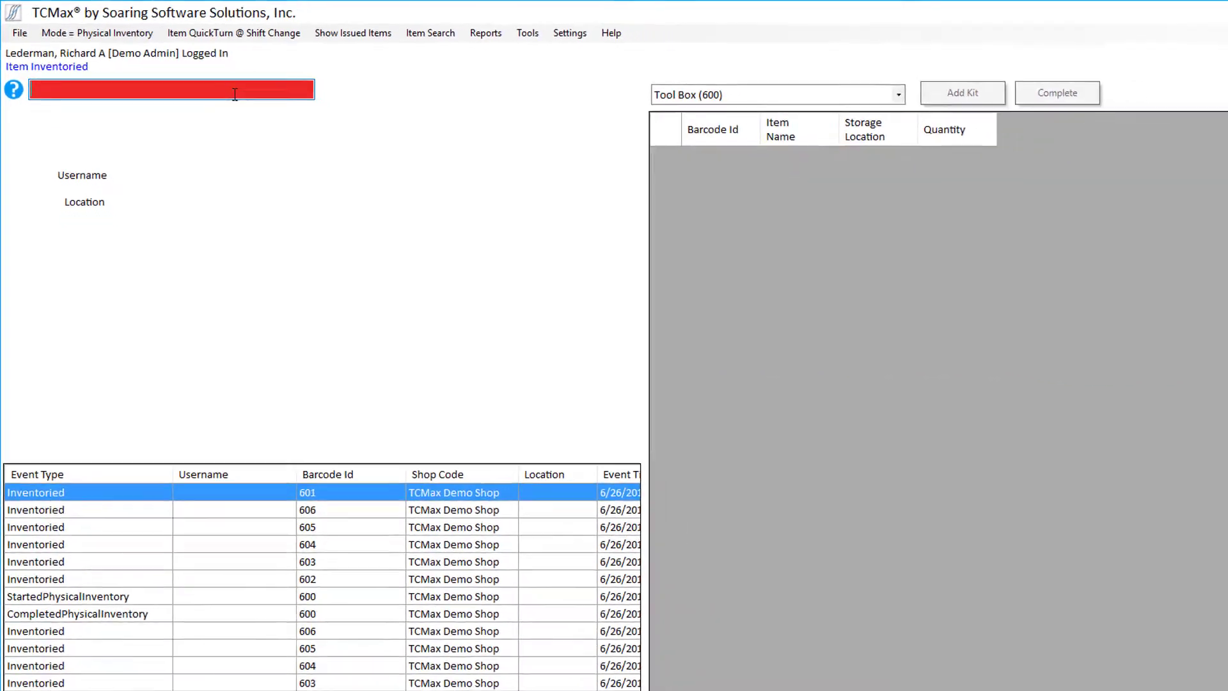
type("704")
key("Return")
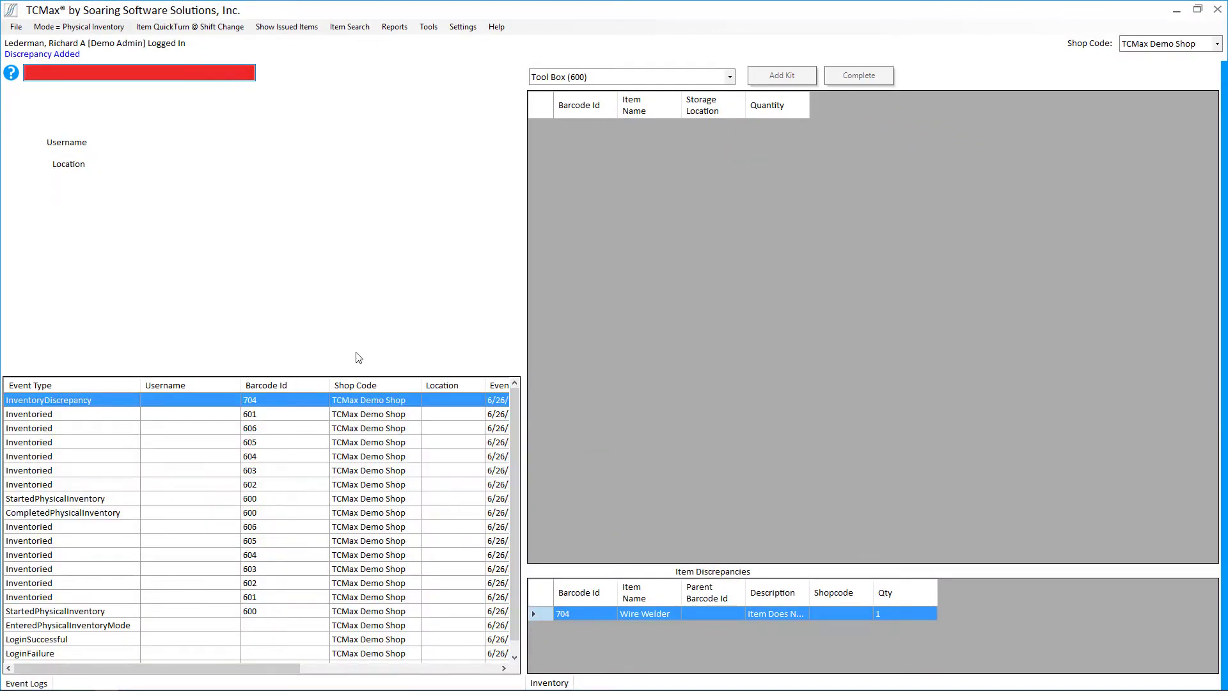
Resolve the Wire Welder discrepancy with the action "Removed Item from Kit." and complete the Tool Box inventory
double_click(639, 614)
left_click(614, 392)
type("Removed Item from ")
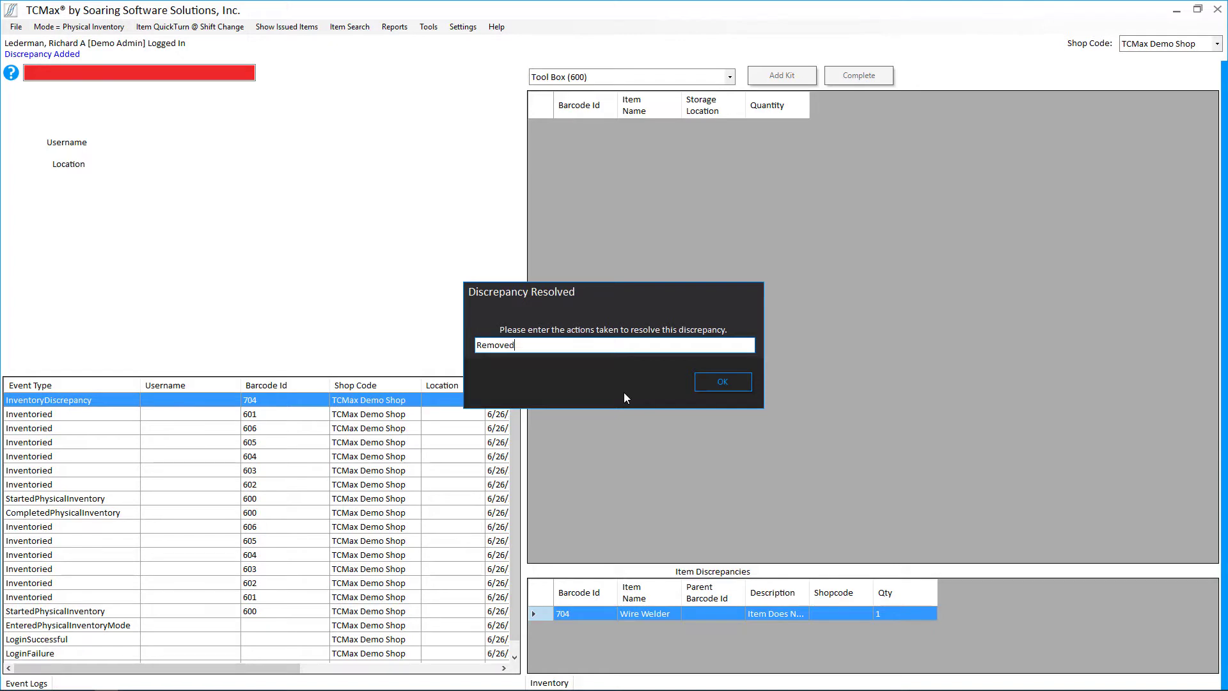
type("Kit.")
key("Return")
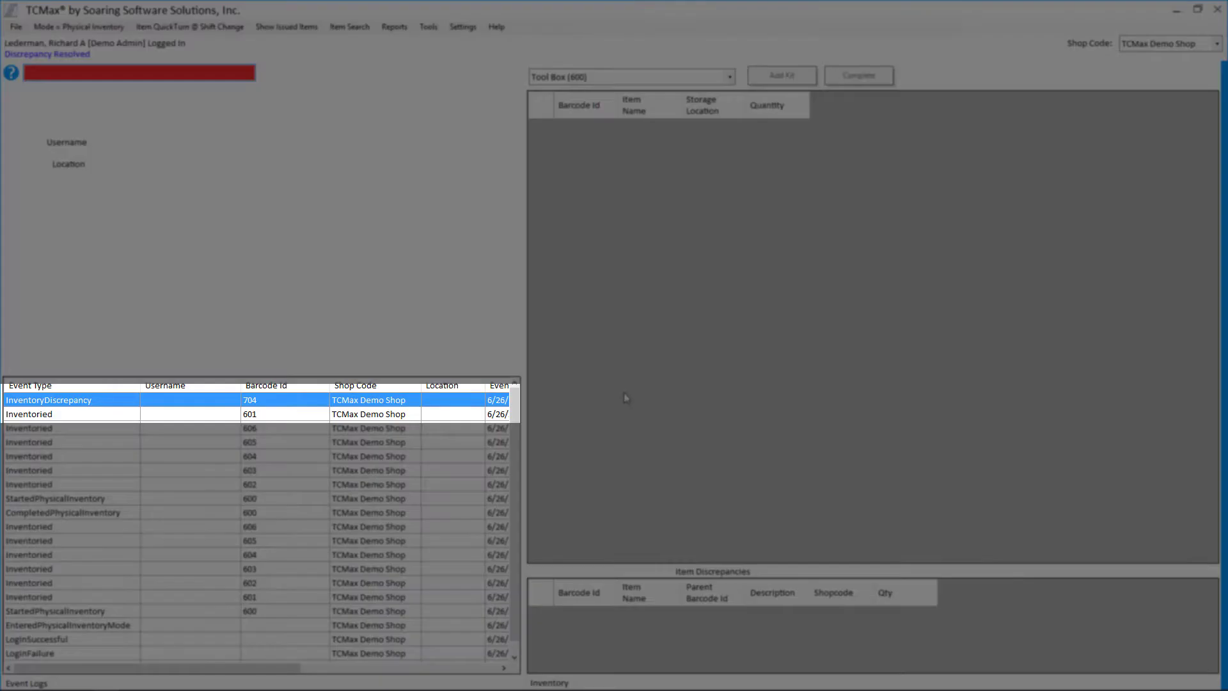
left_click(855, 76)
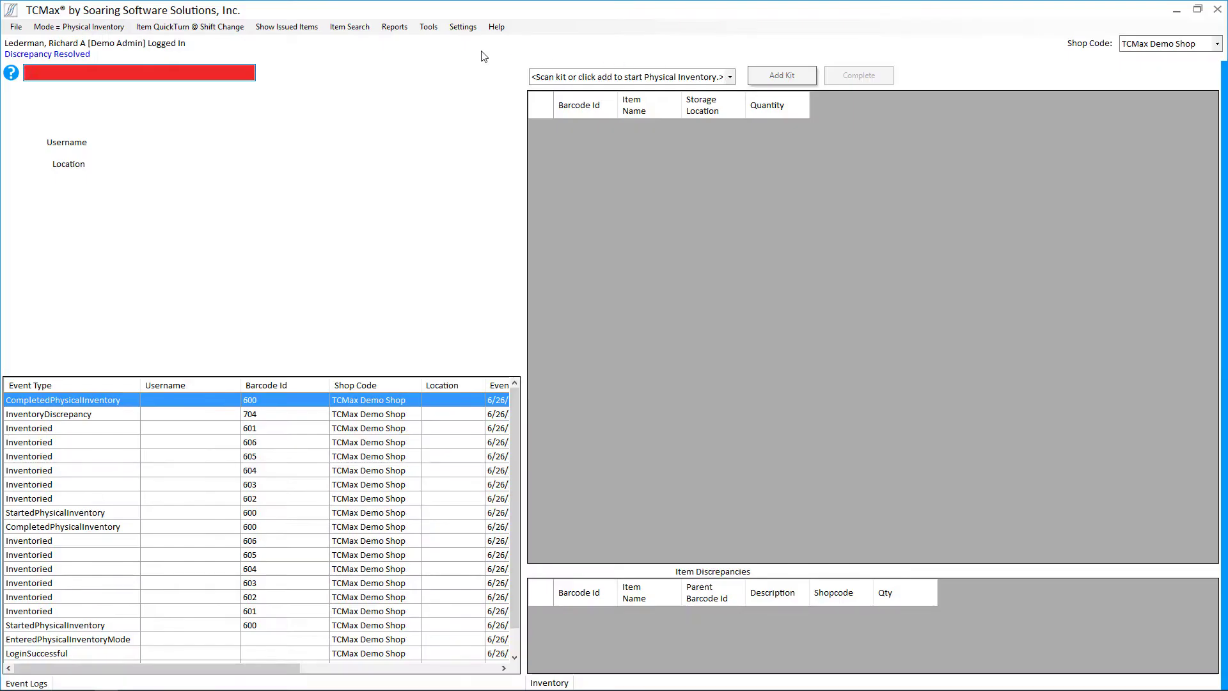
Run the favorite Physical Inventory and Inventory mode discrepancies report for today in TCMax Demo Shop, and return to the main screen
left_click(396, 29)
left_click(220, 76)
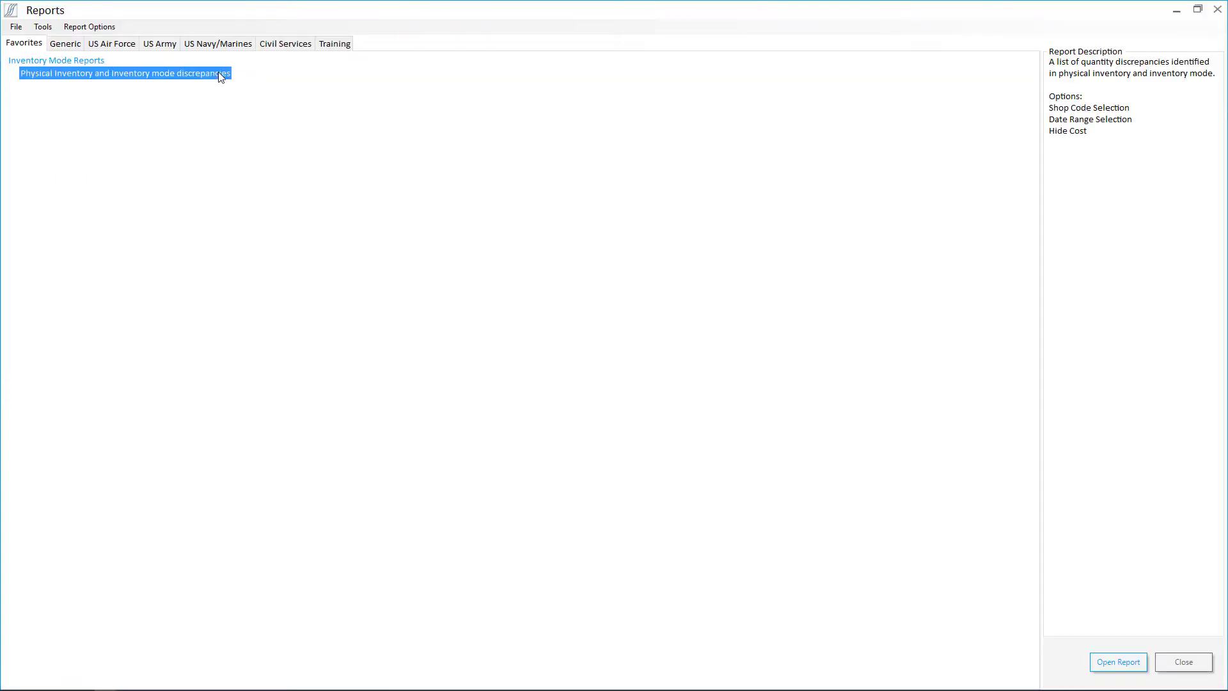
left_click(1110, 662)
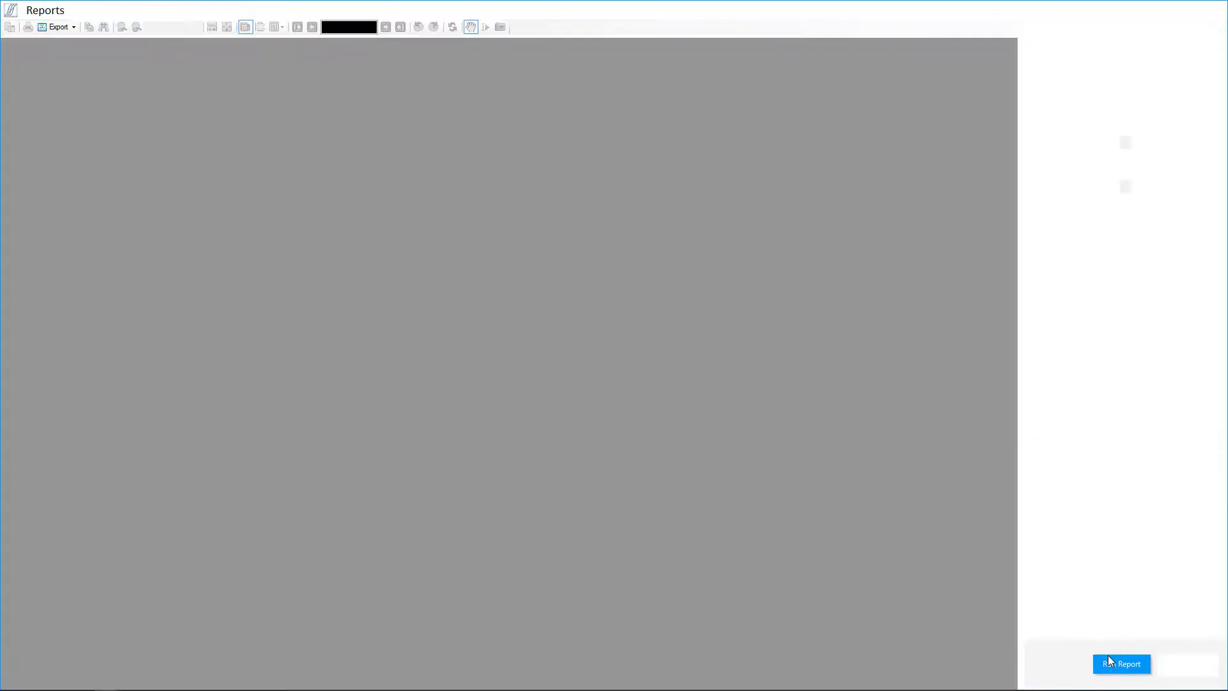
left_click(1110, 664)
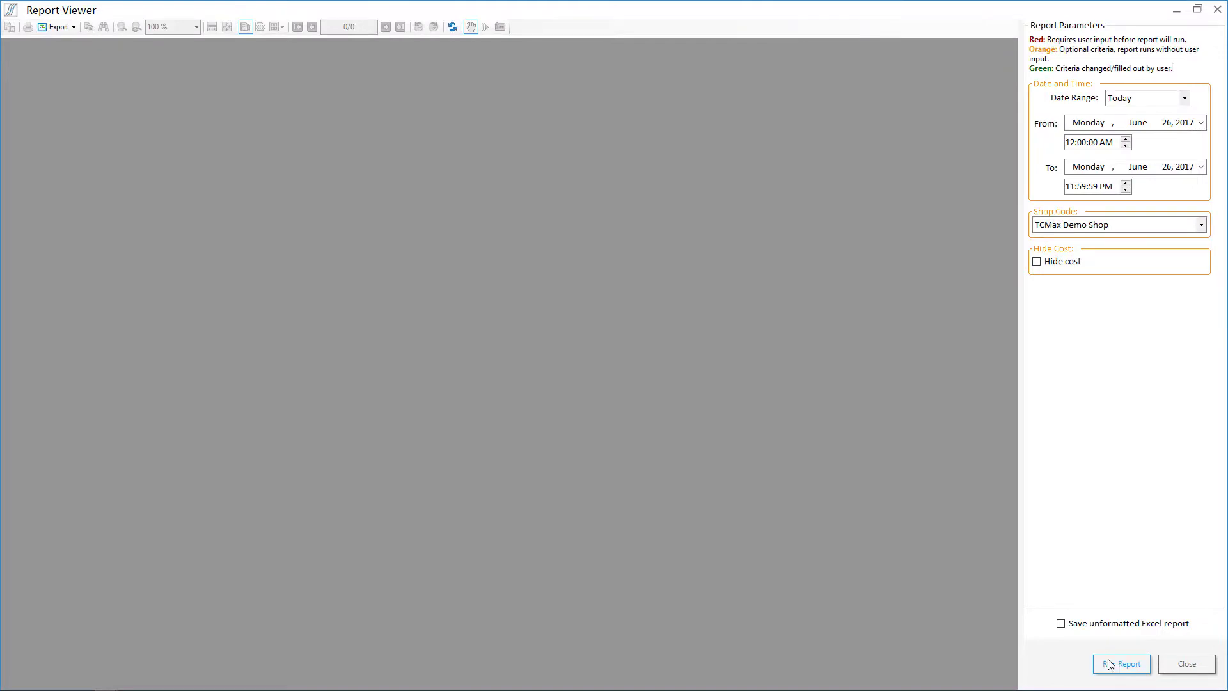
left_click(1177, 665)
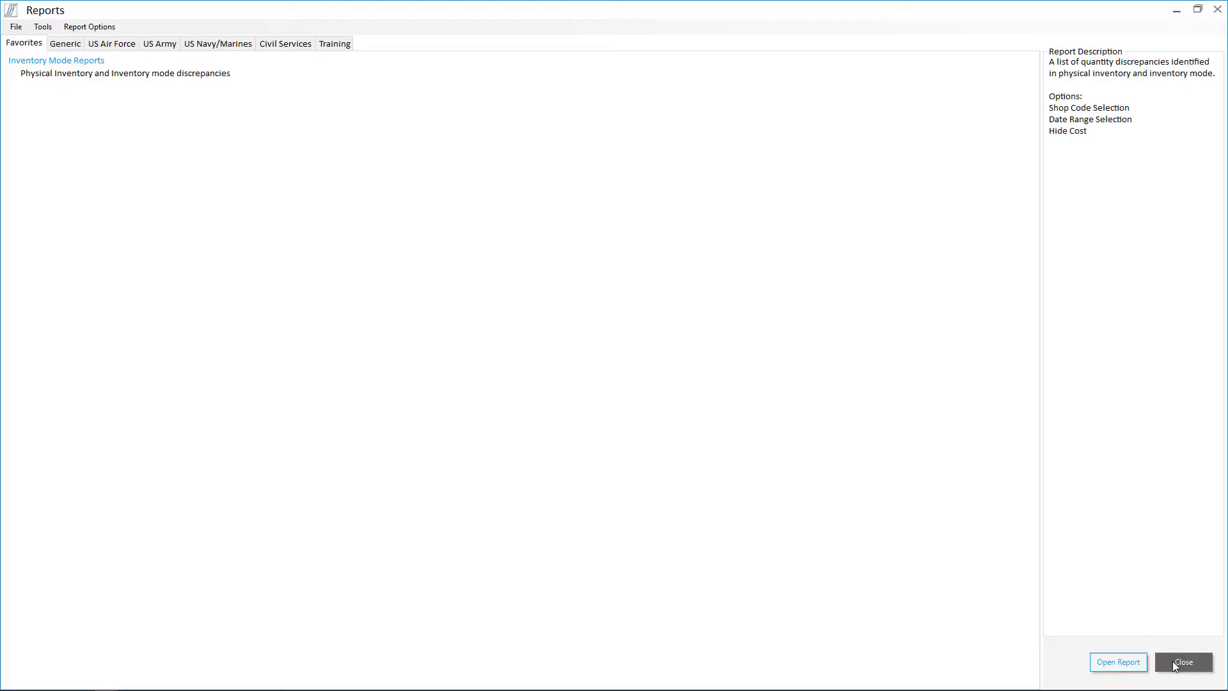
left_click(1172, 662)
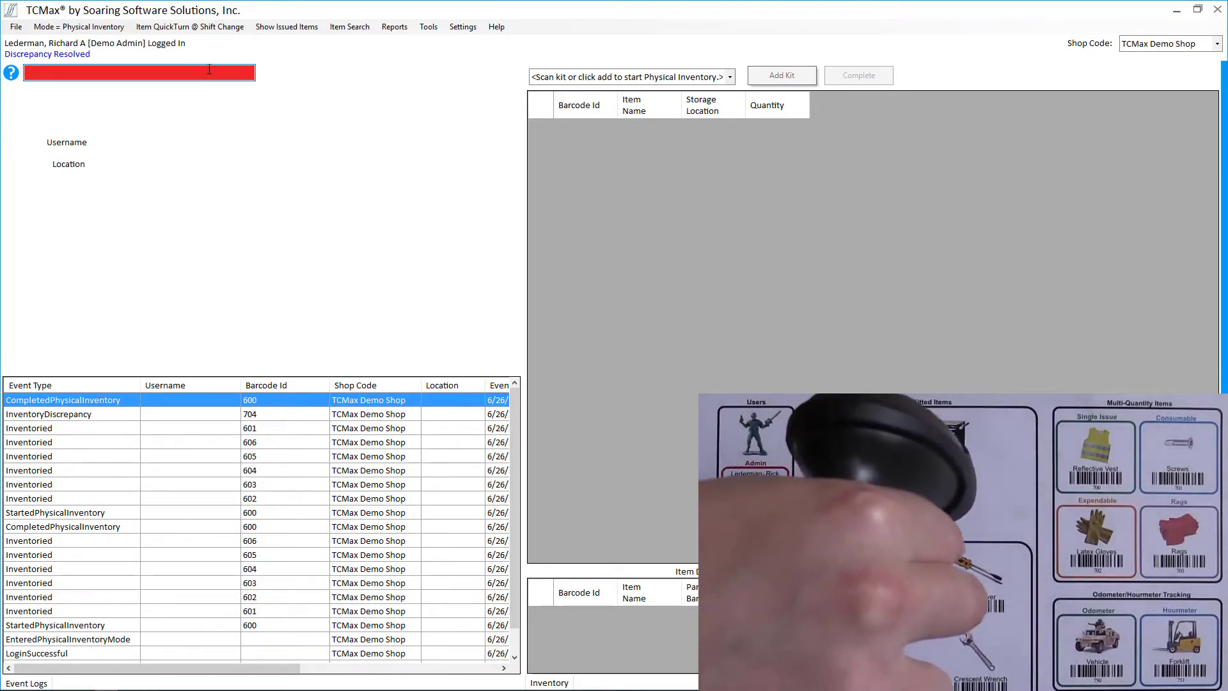
Start a new physical inventory of the Tool Box kit 600 and enter items 601 through 606
type("600")
key("Return")
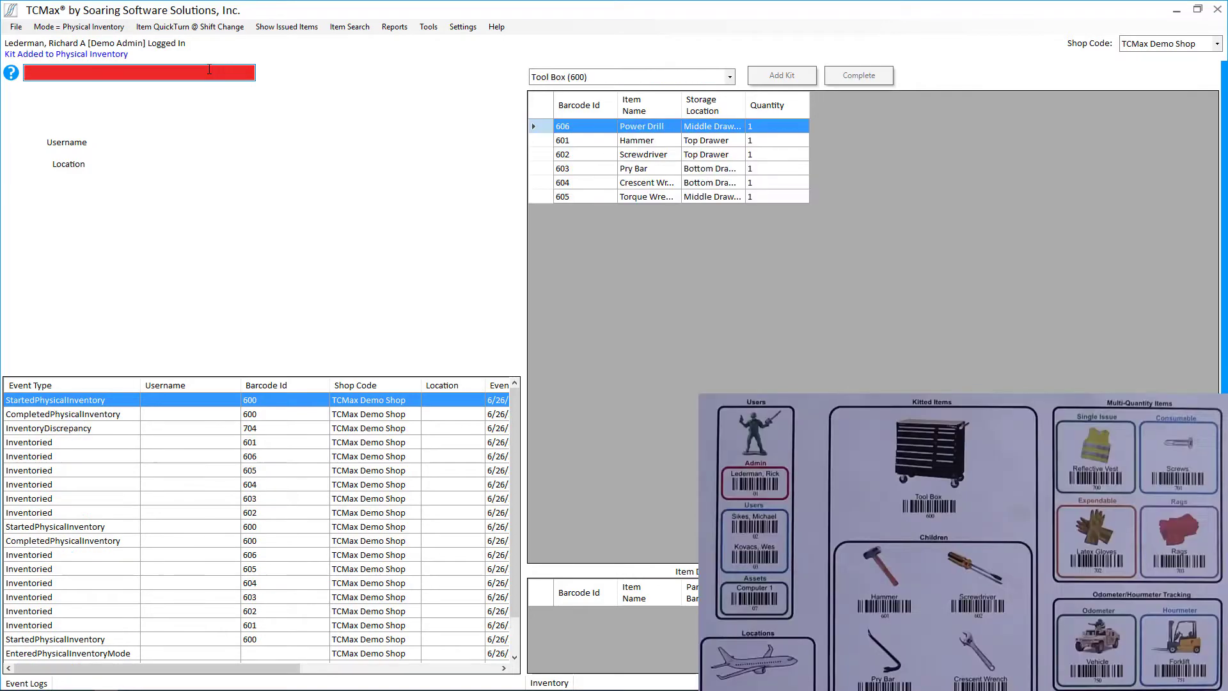
type("601")
key("Return")
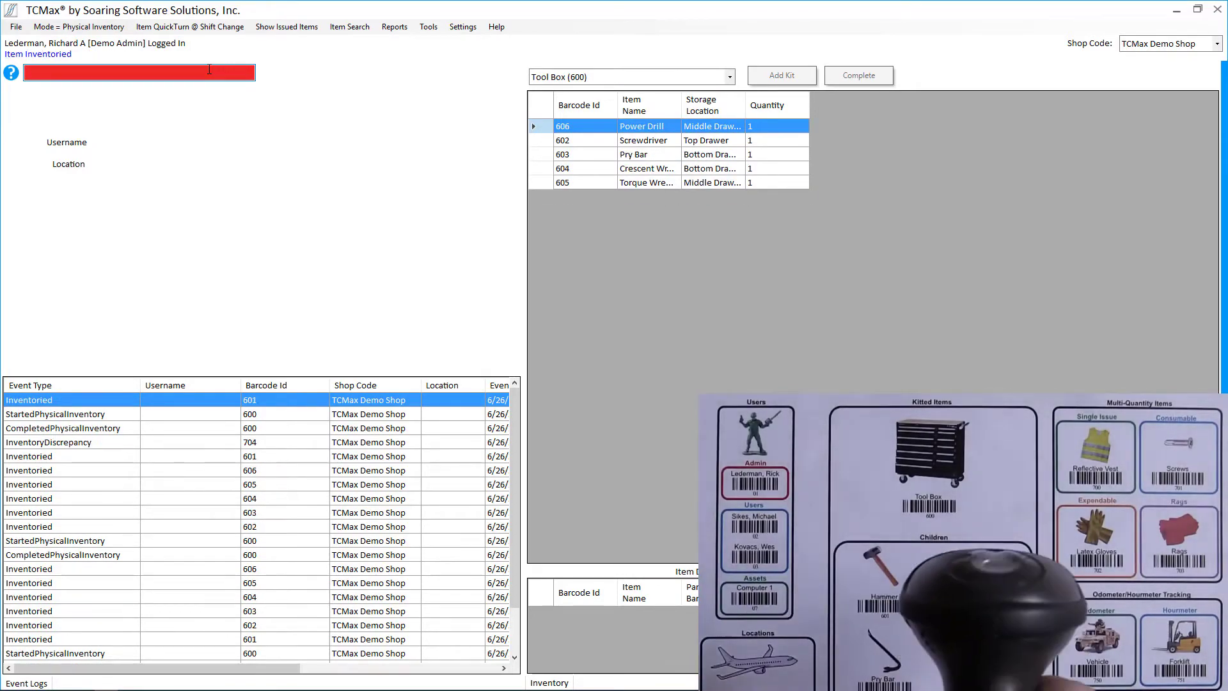
type("602")
key("Return")
type("603")
key("Return")
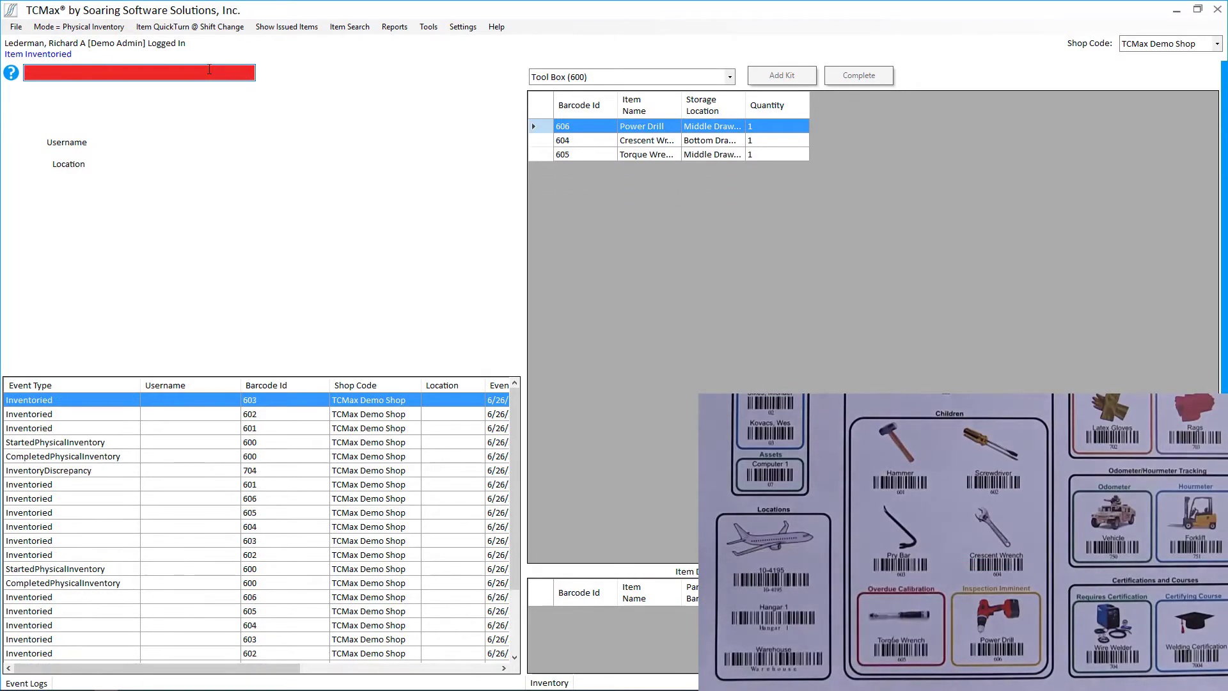
type("604")
key("Return")
type("605")
key("Return")
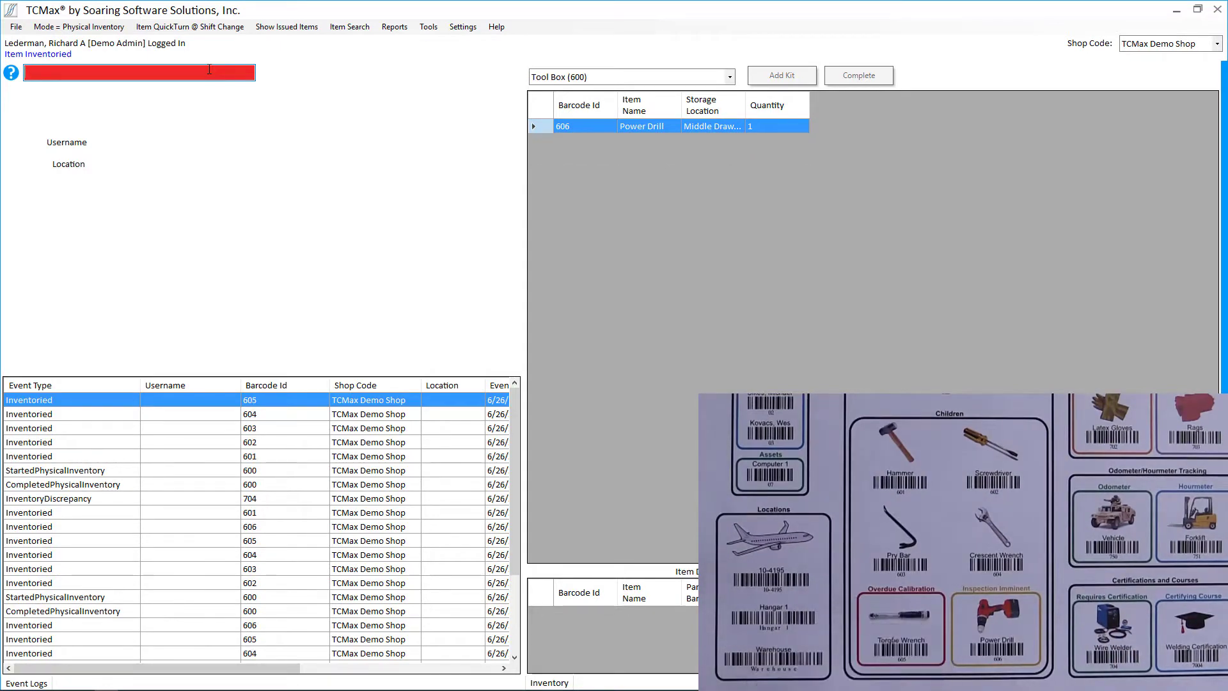
type("606")
key("Return")
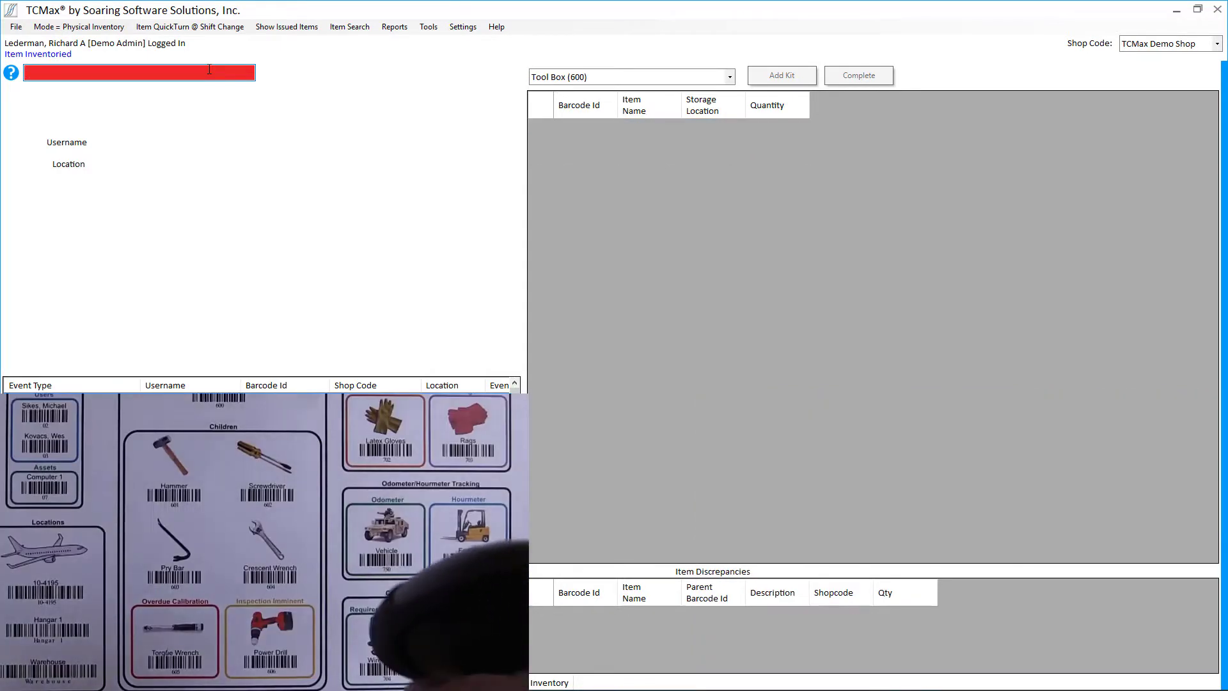
Enter the non-kit item 704 and complete the Tool Box inventory without resolving the discrepancy
type("704")
key("Return")
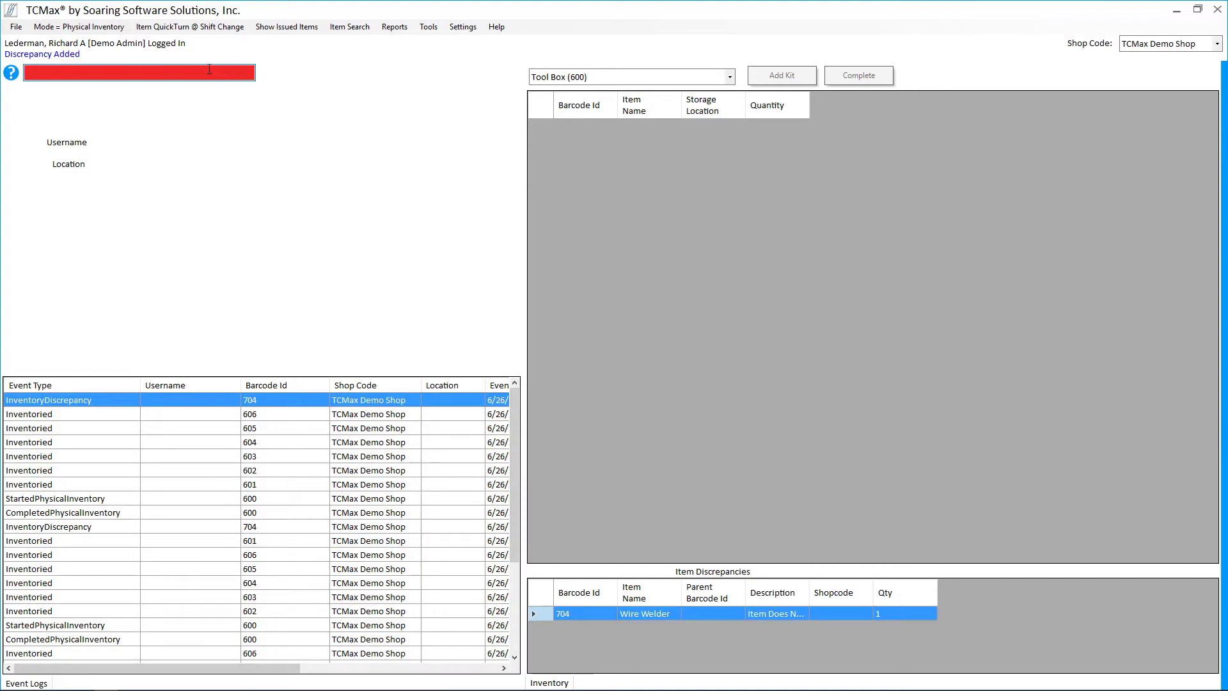
left_click(859, 76)
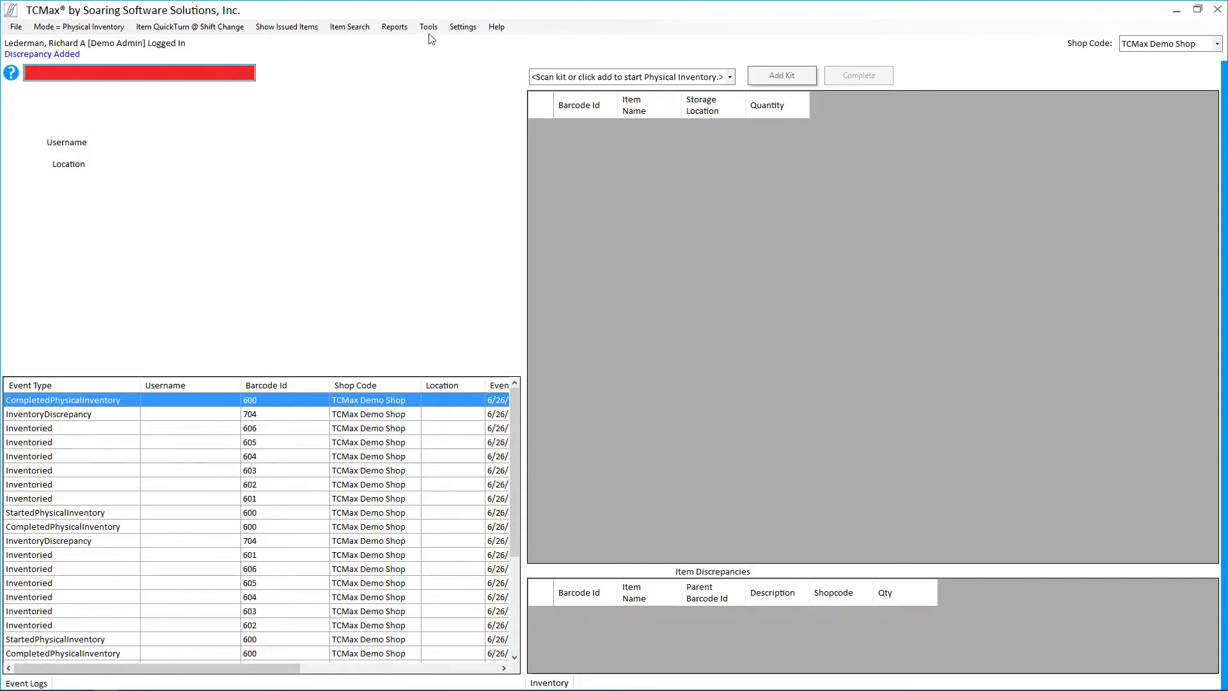
Run the favorite Physical Inventory and Inventory mode discrepancies report for today to check the Wire Welder entry, and close the reports
left_click(395, 28)
left_click(229, 74)
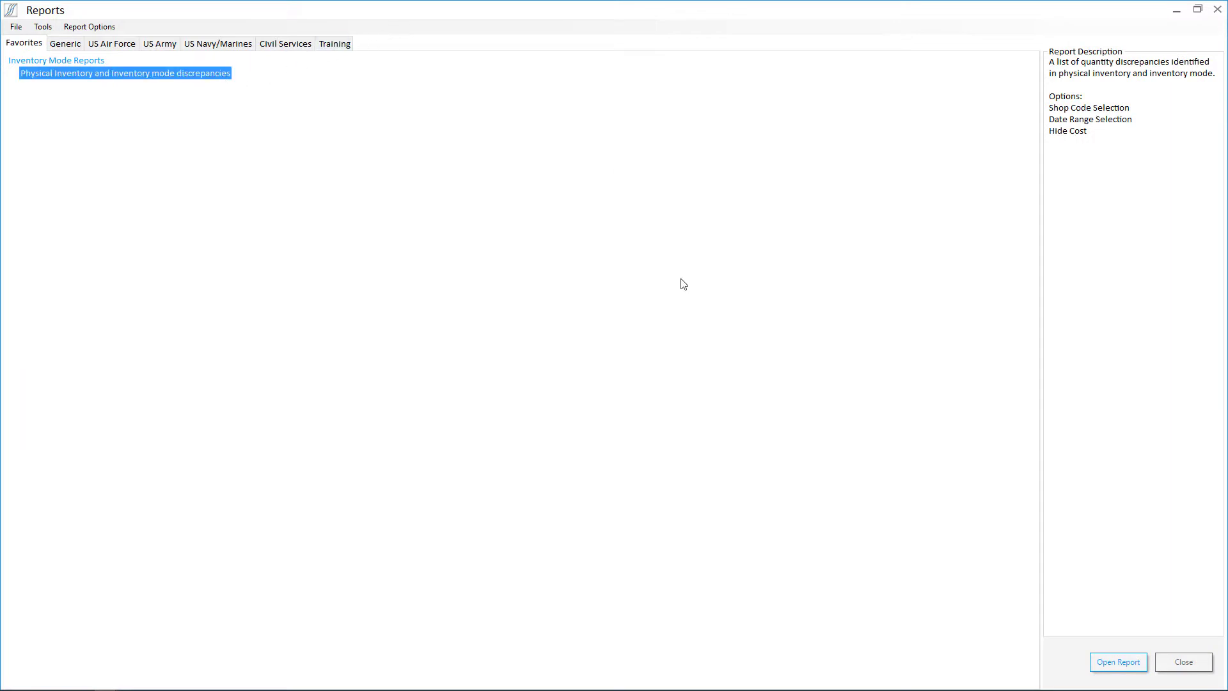
left_click(1134, 655)
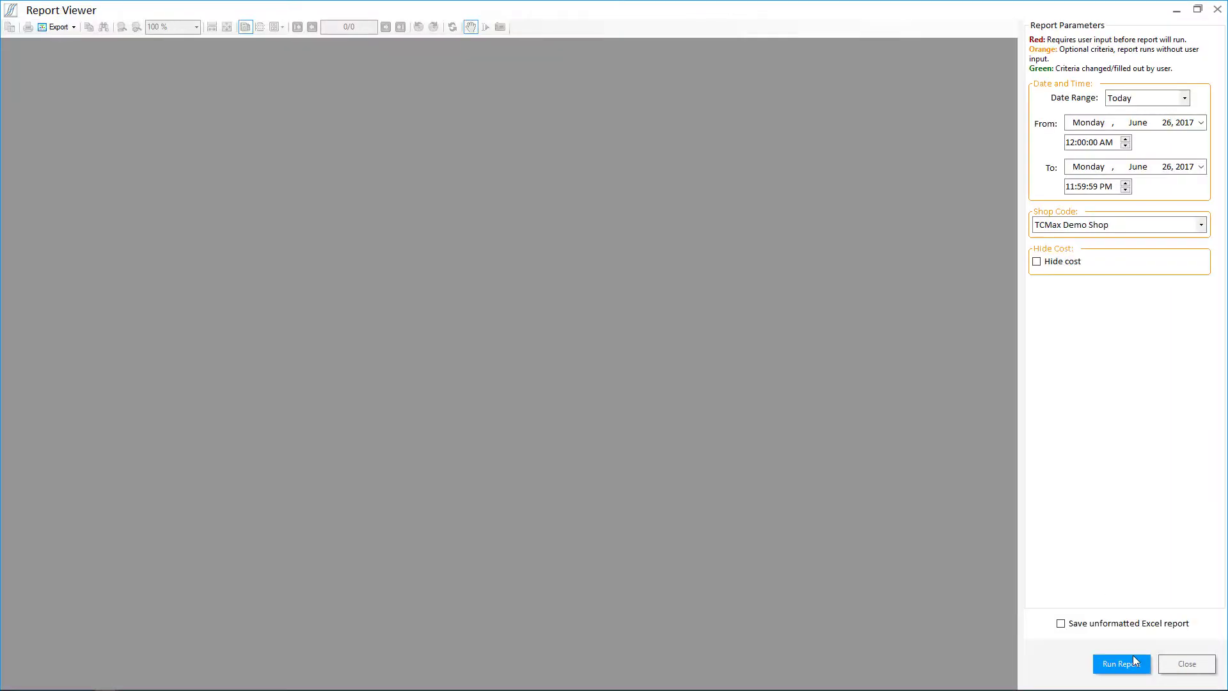
left_click(1134, 655)
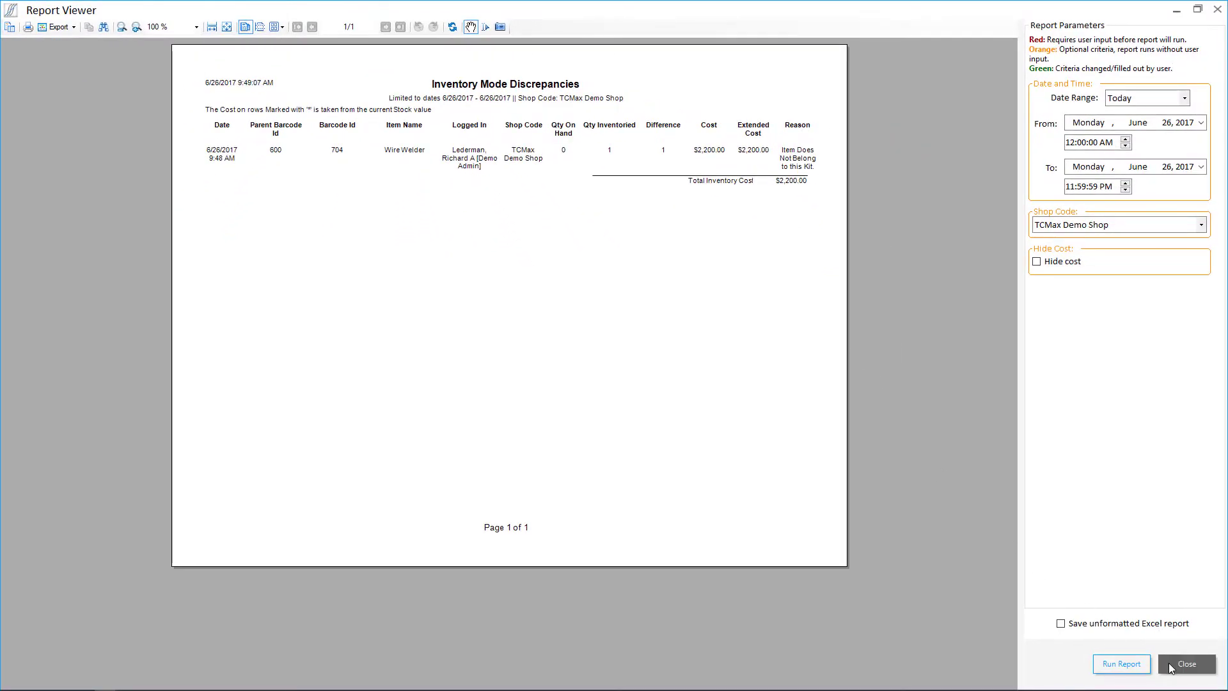
left_click(1172, 667)
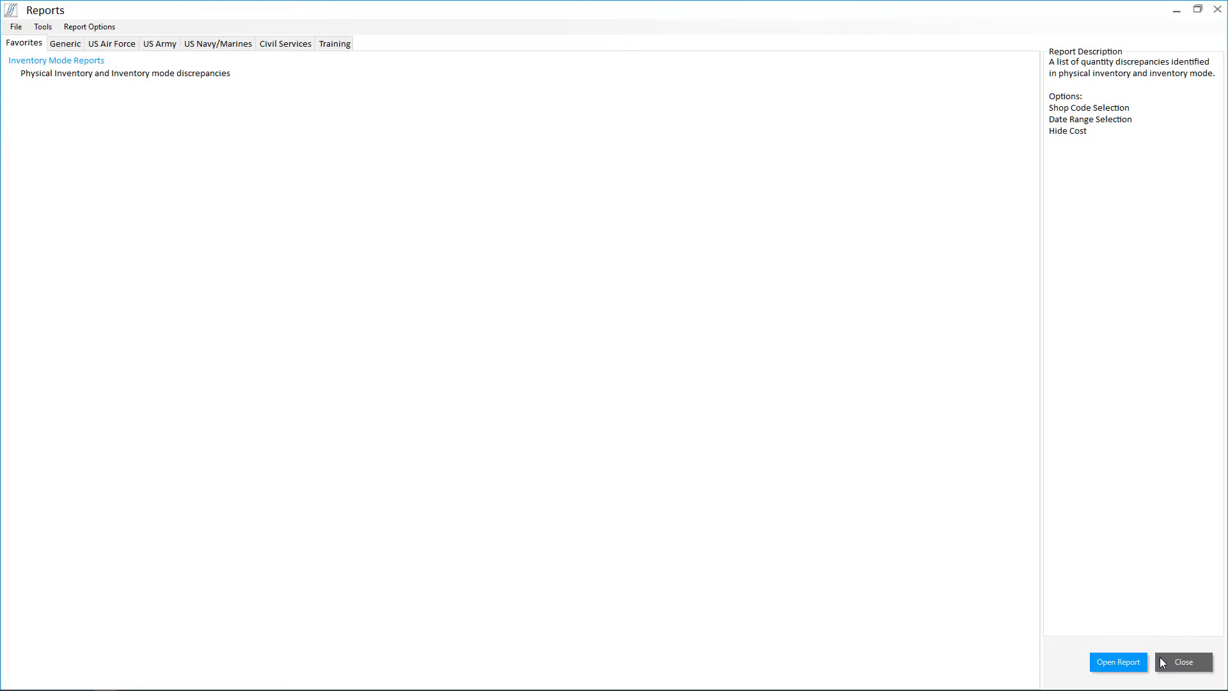
left_click(1166, 663)
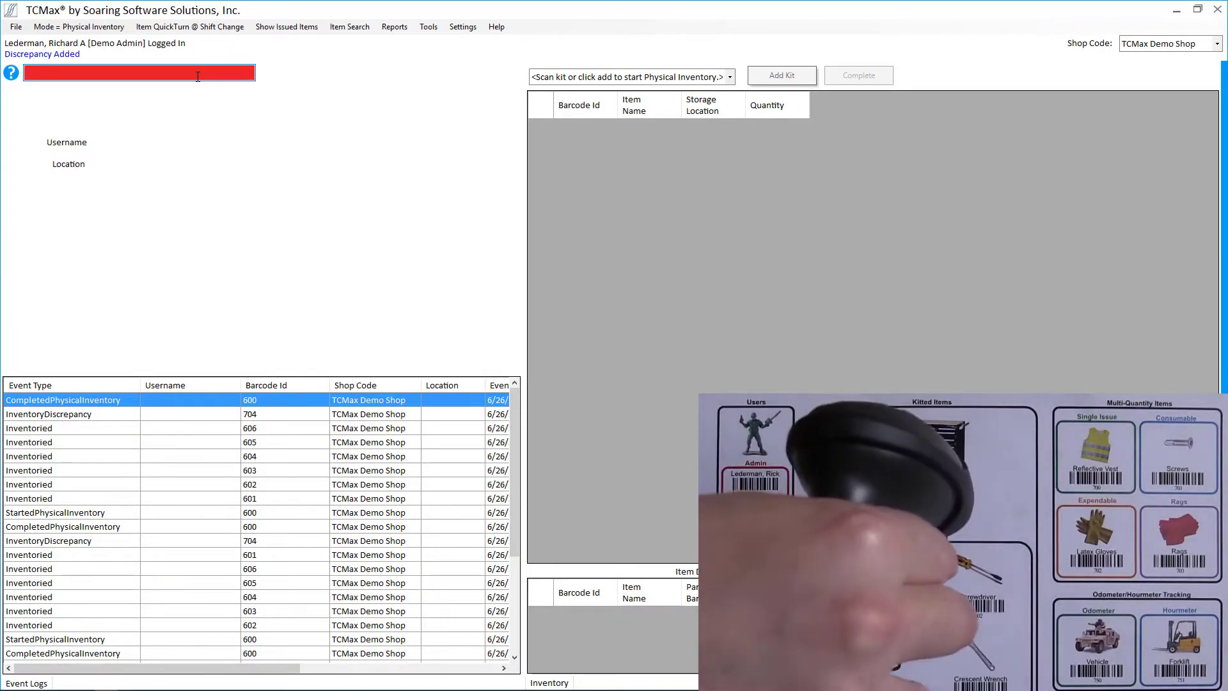
Start another physical inventory of kit 600, enter only items 602 through 606, and complete it without the Hammer (601)
type("600")
key("Return")
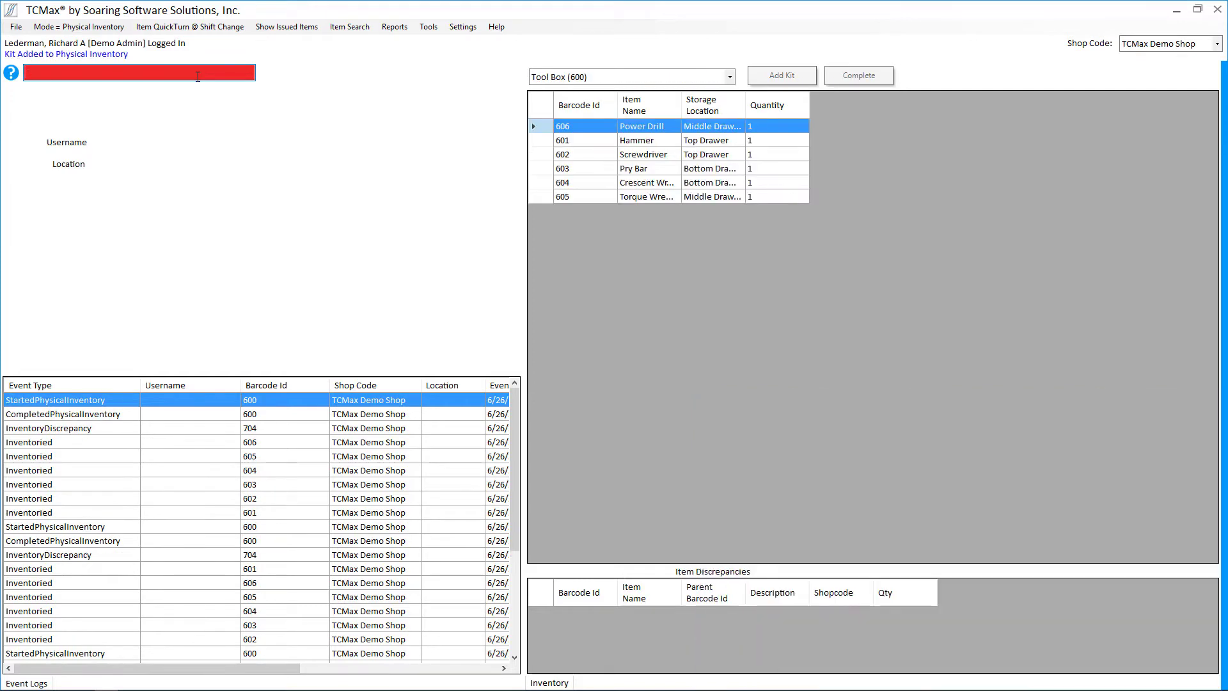
type("602")
key("Return")
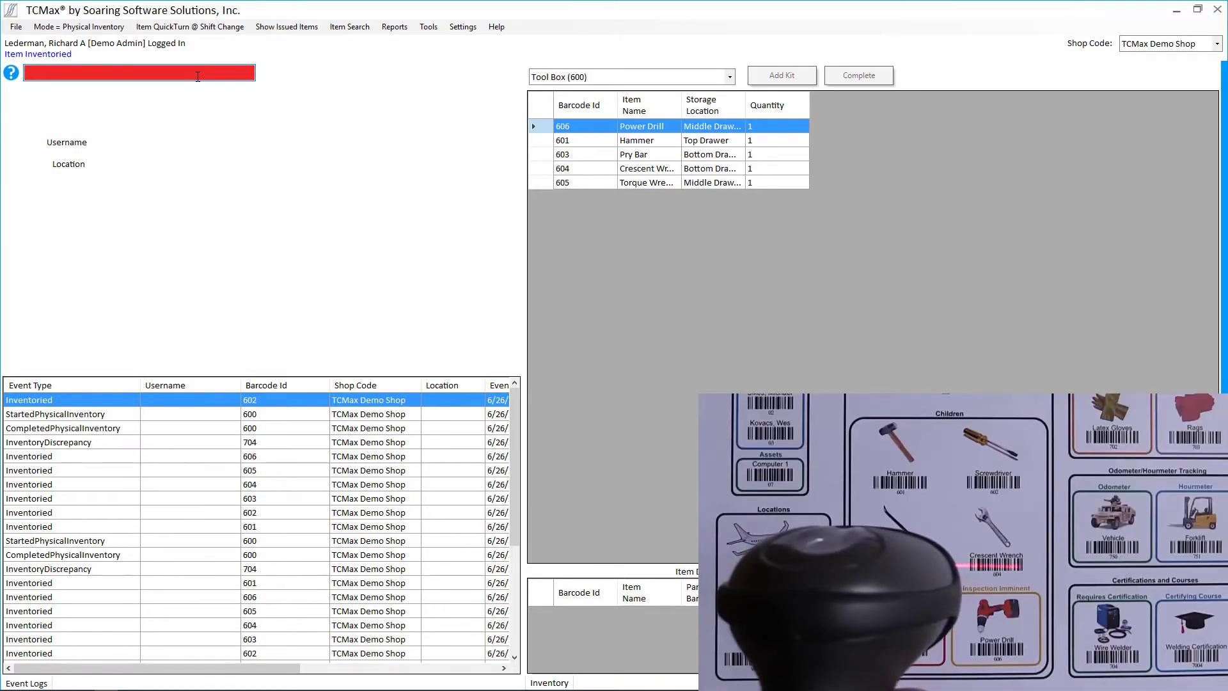
type("603")
key("Return")
type("604")
key("Return")
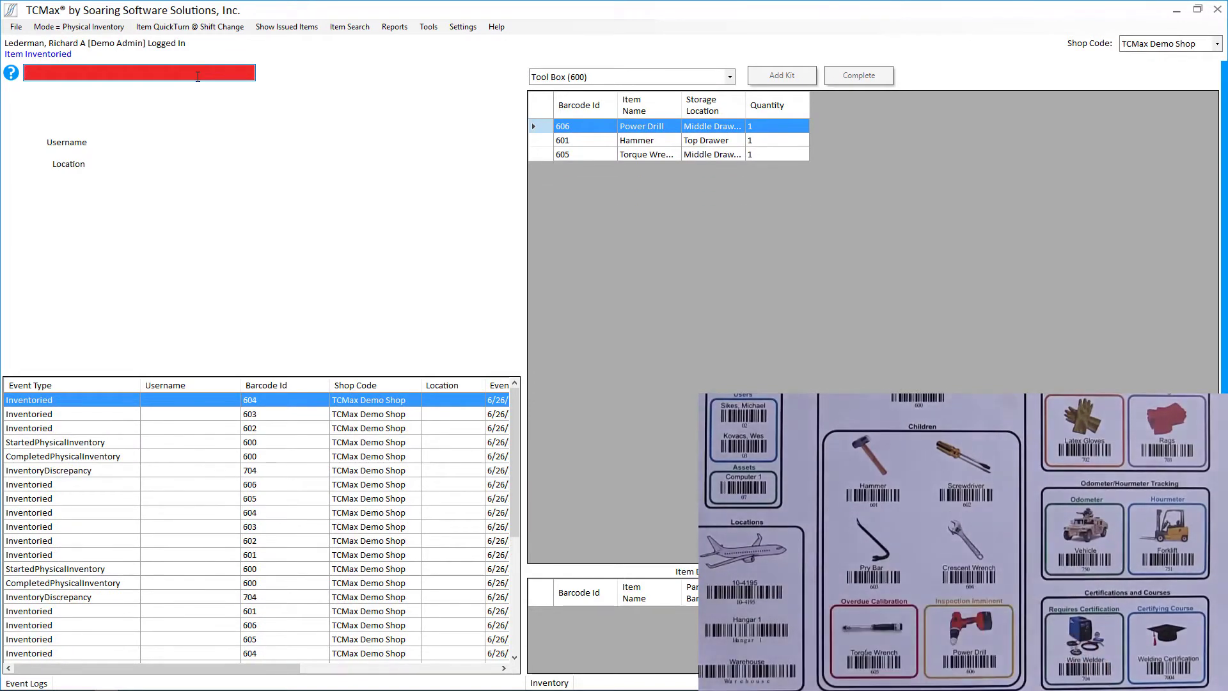
type("605")
key("Return")
type("606")
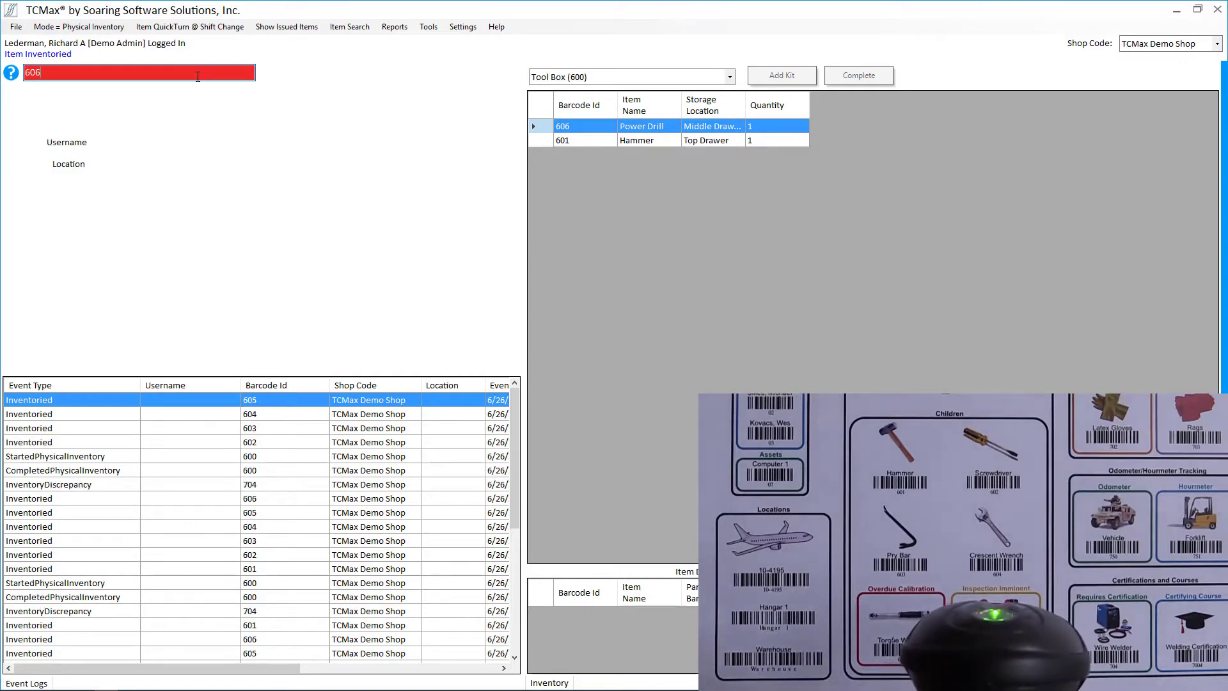
key("Return")
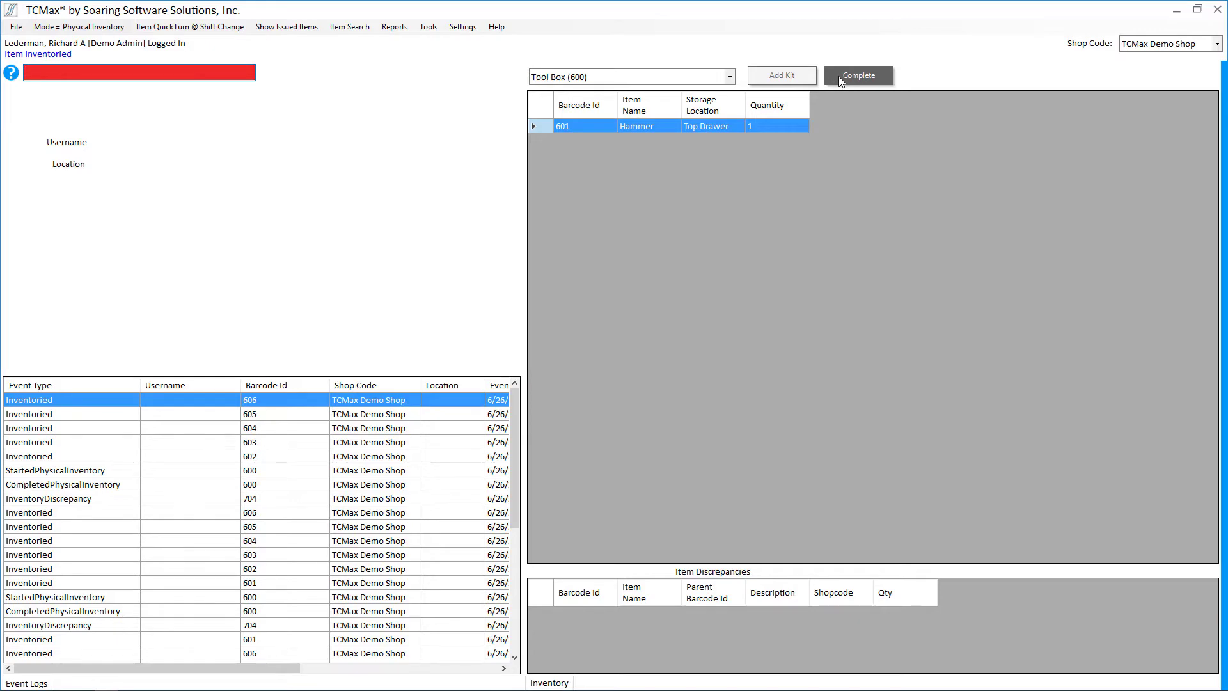
left_click(839, 76)
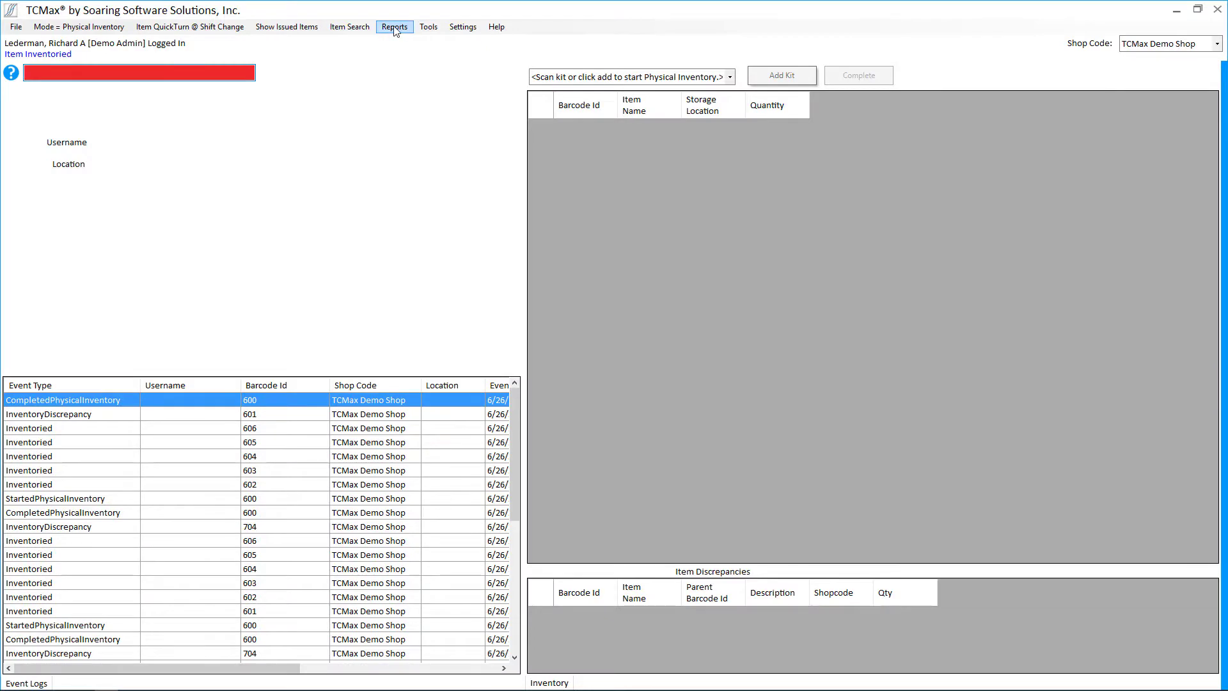
Rerun today's inventory discrepancies report to check for the uninventoried Hammer, and return to the main screen
left_click(389, 28)
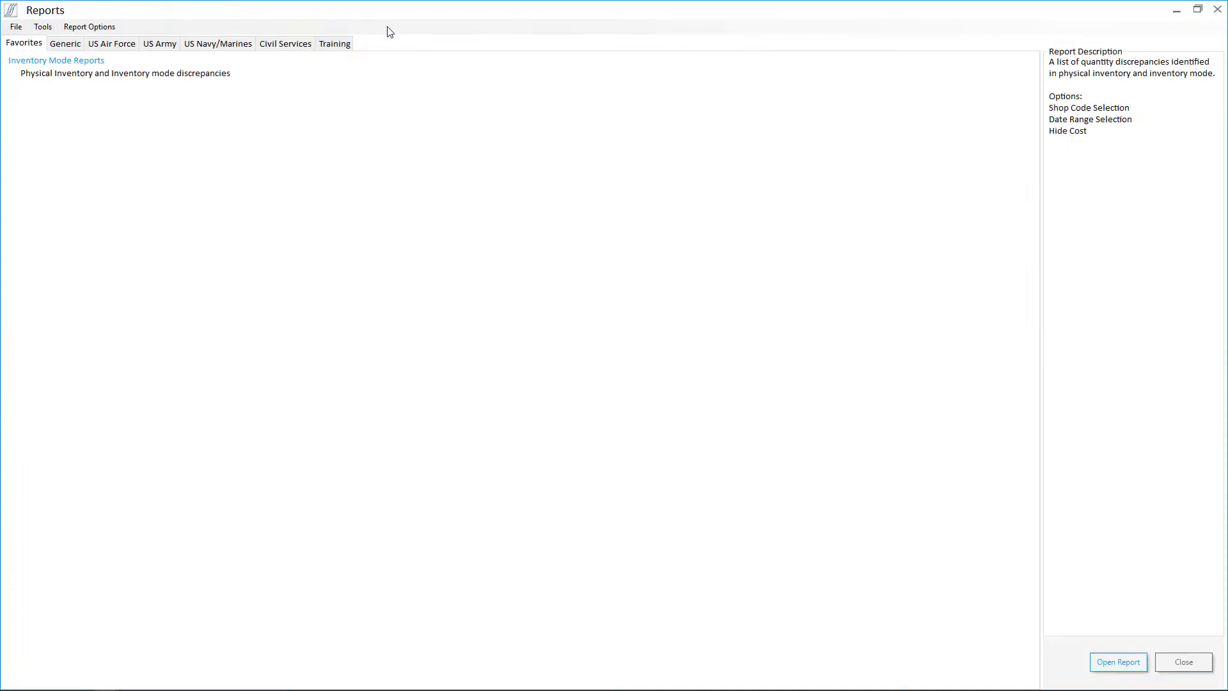
left_click(192, 78)
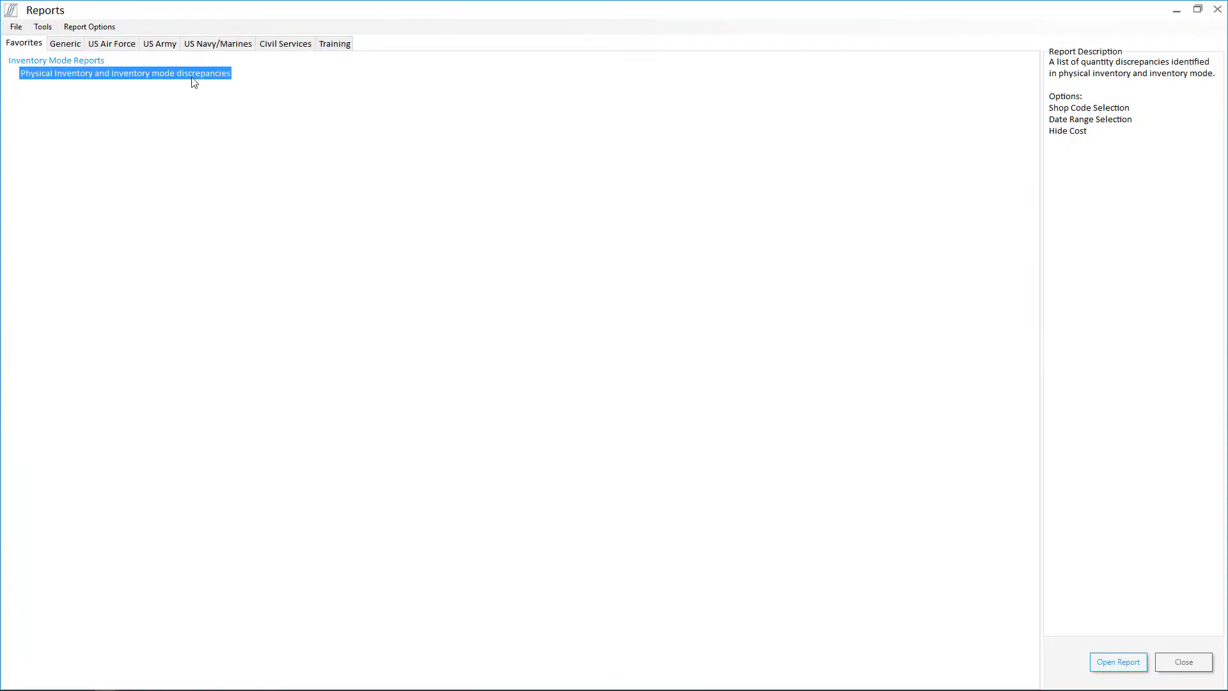
left_click(1102, 659)
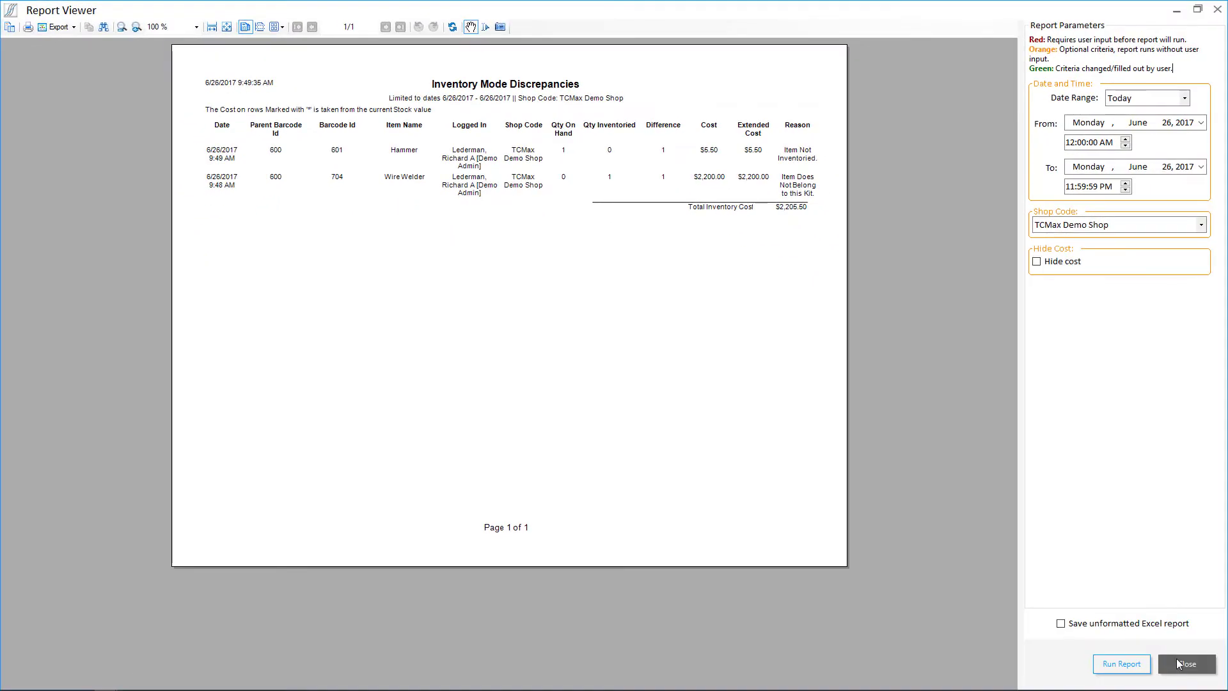
left_click(1181, 667)
left_click(1179, 662)
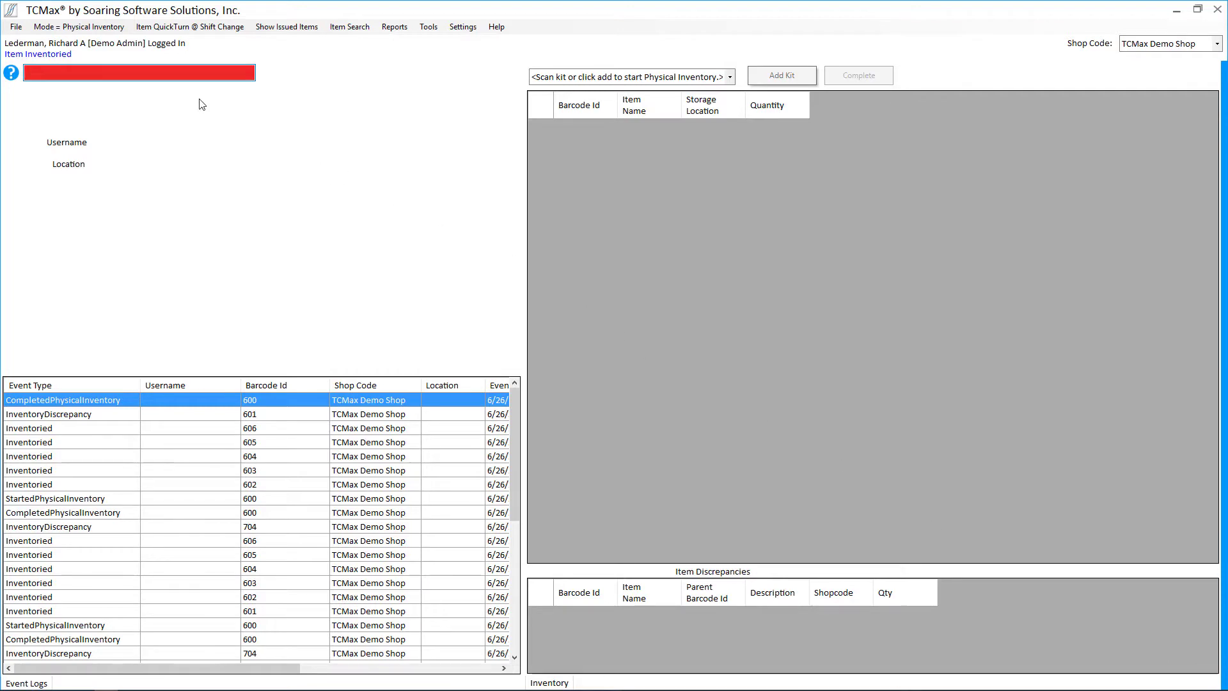
Switch to Issue/Turn-in mode and display the quantity and status details of item 700
left_click(96, 27)
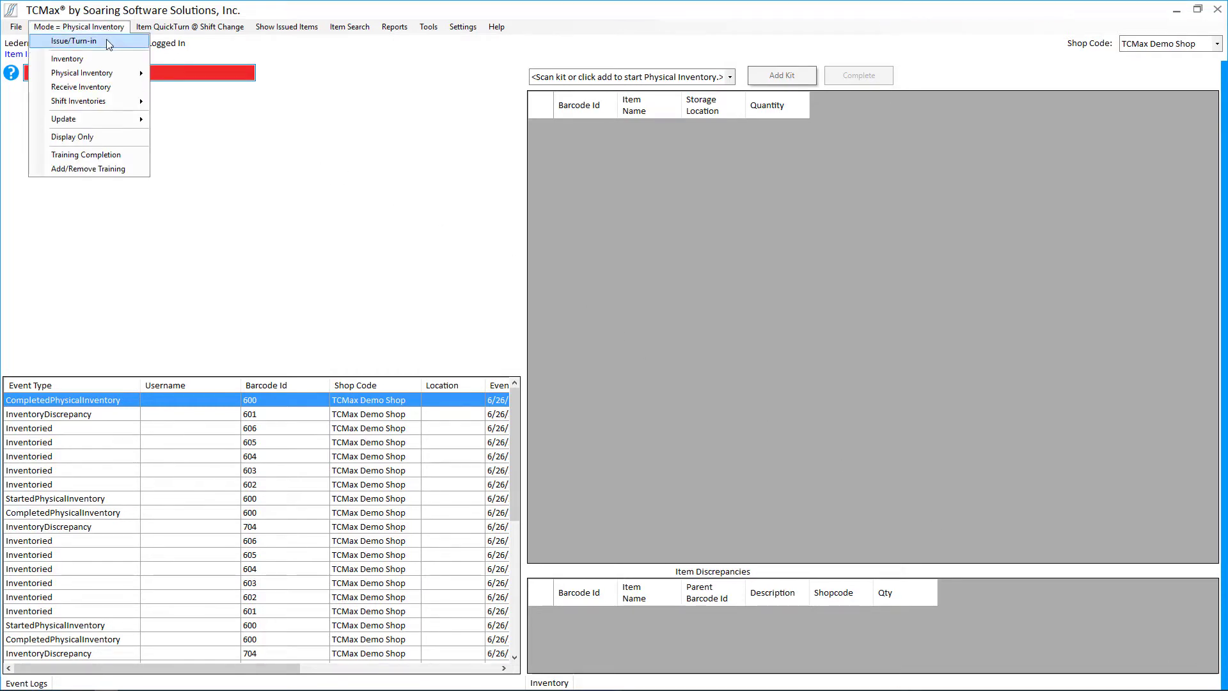
left_click(107, 40)
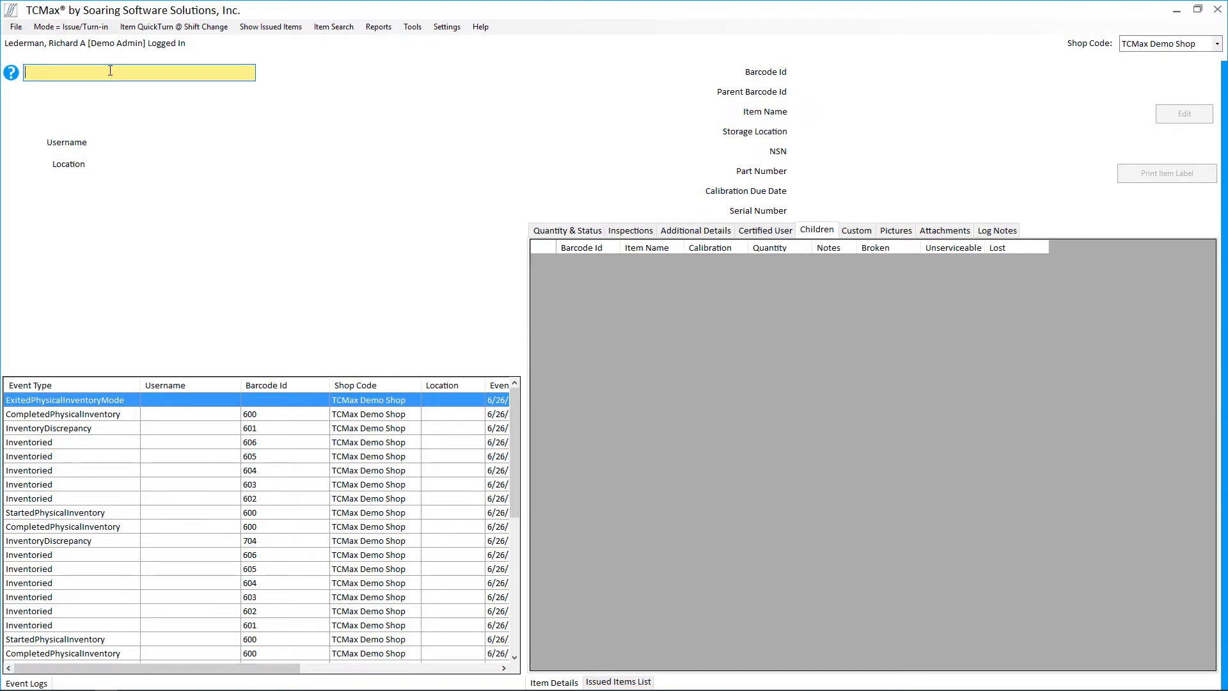
type("700")
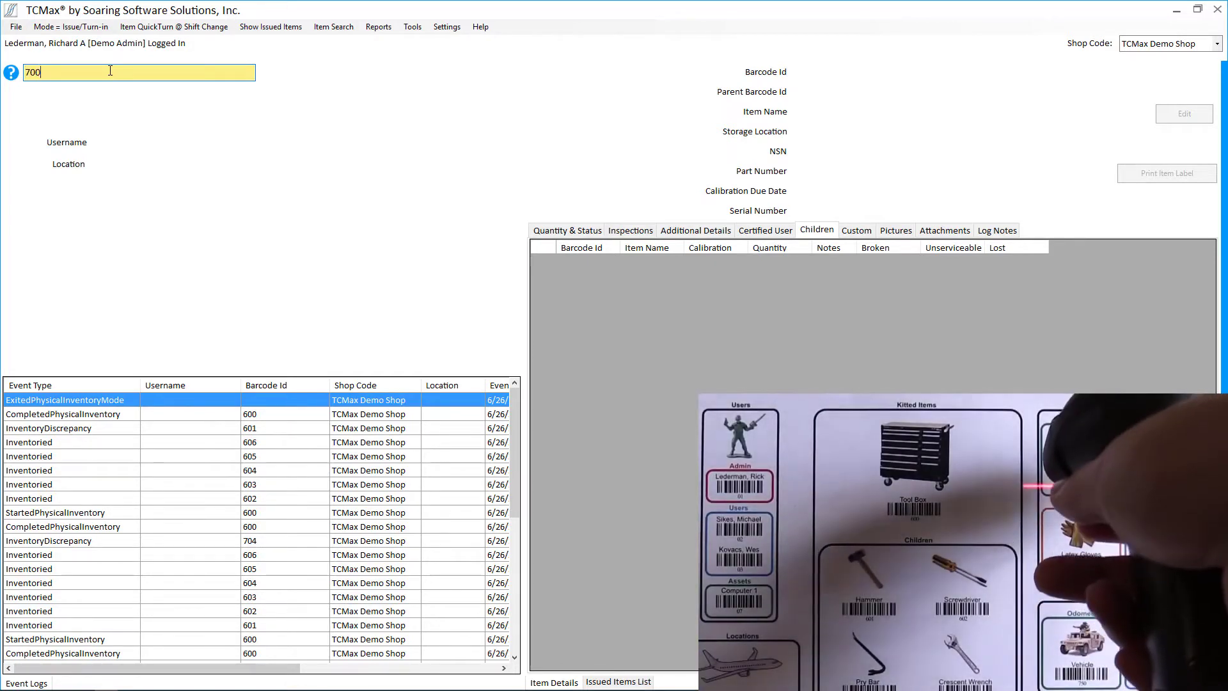
key("Return")
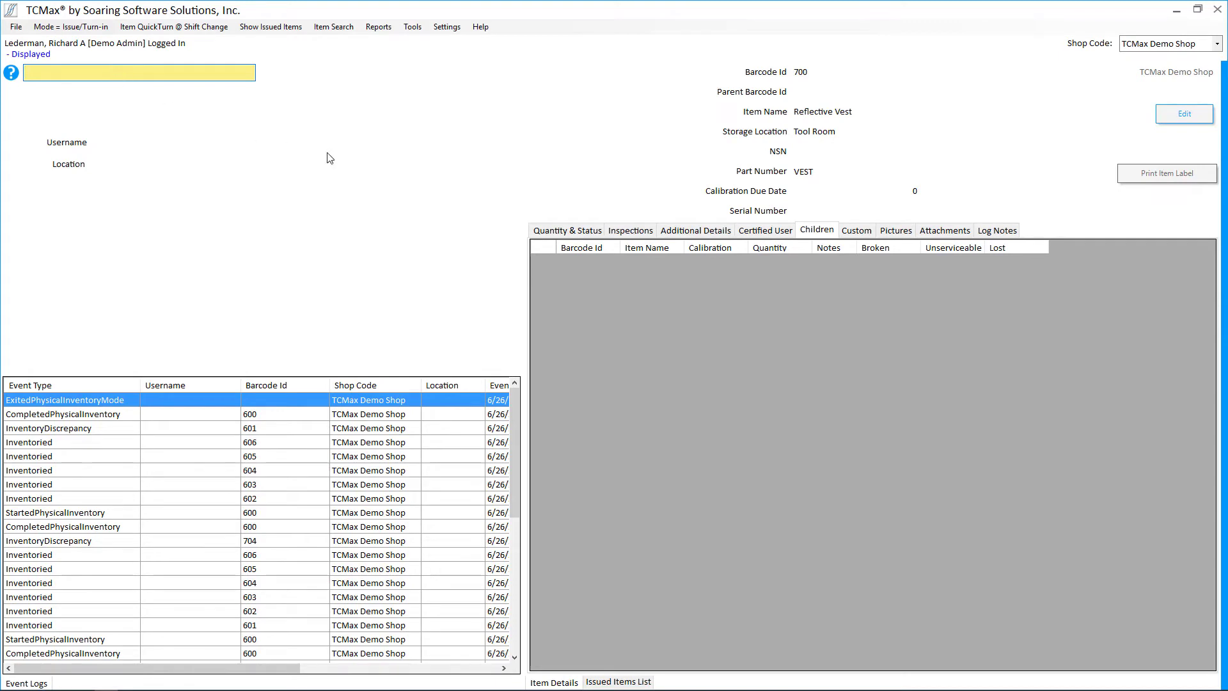
left_click(537, 230)
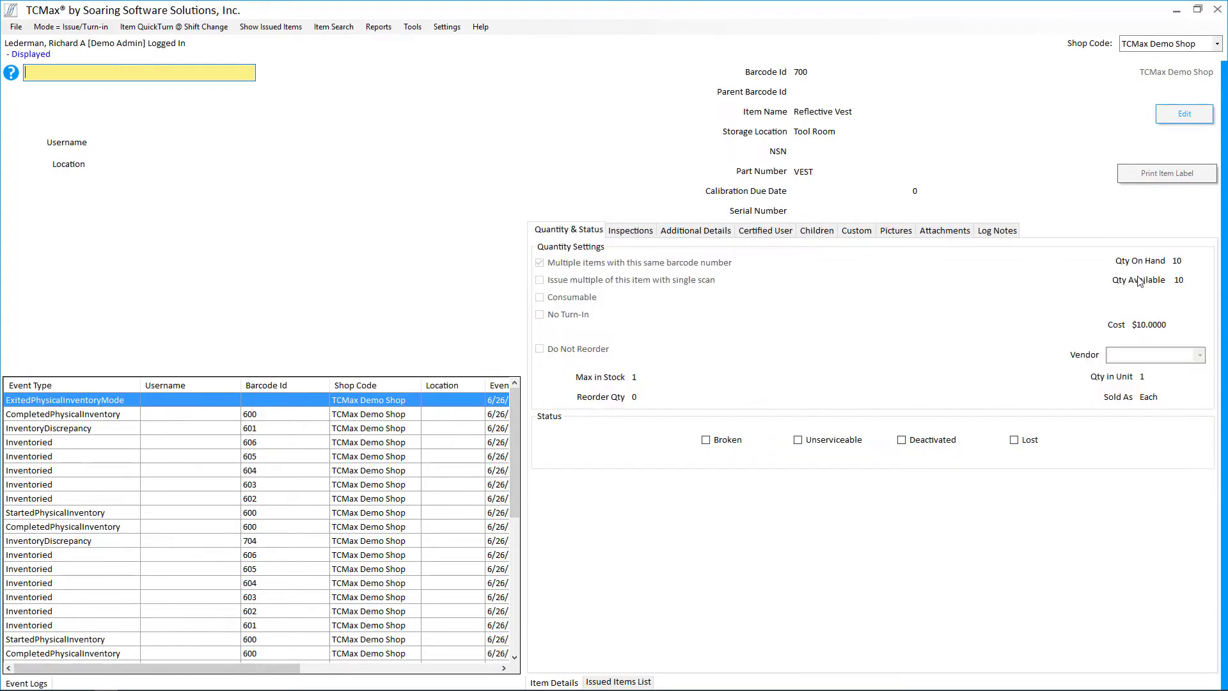
Edit the Reflective Vest to set its Parent Barcode Id to 600, and save the item
left_click(1185, 113)
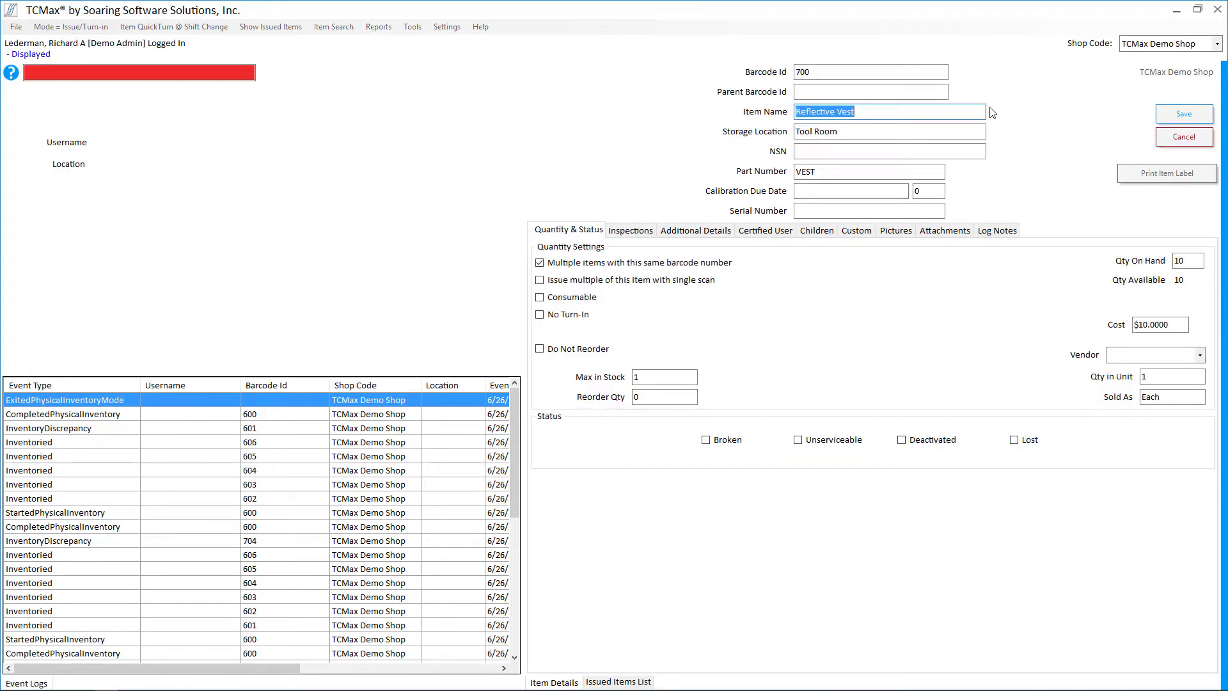
left_click(912, 93)
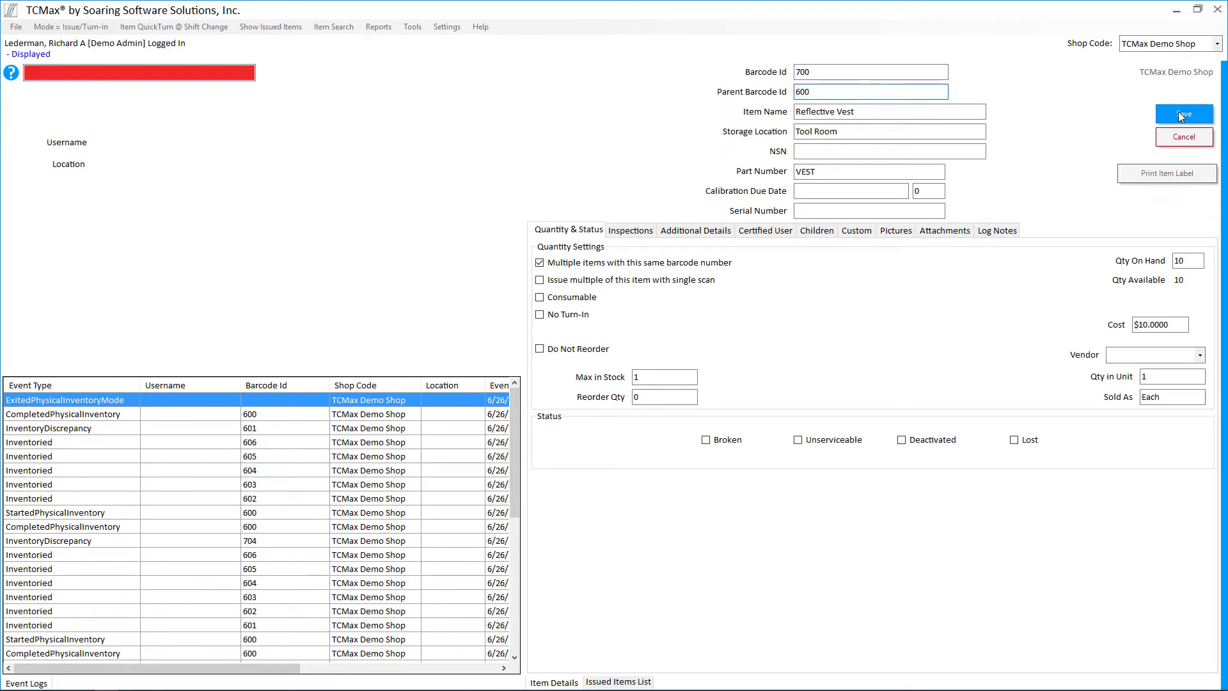
left_click(1182, 114)
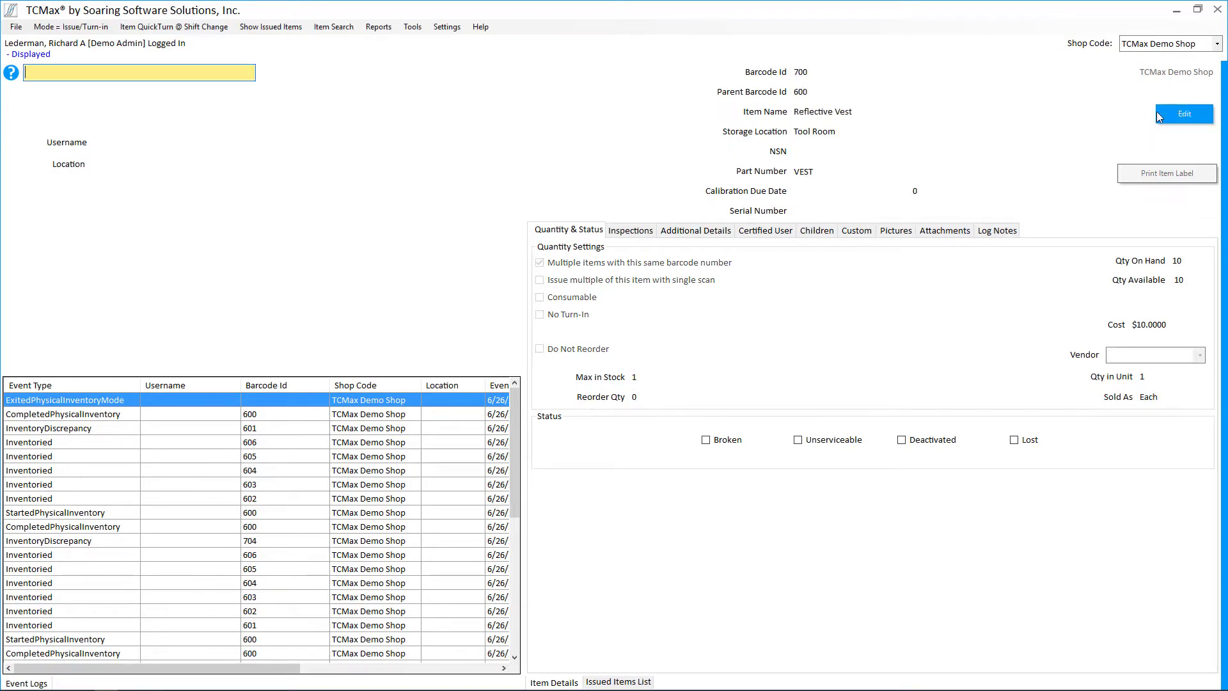
Switch to Physical Inventory with Children mode and start an inventory of the Tool Box kit 600
left_click(88, 28)
mouse_move(115, 74)
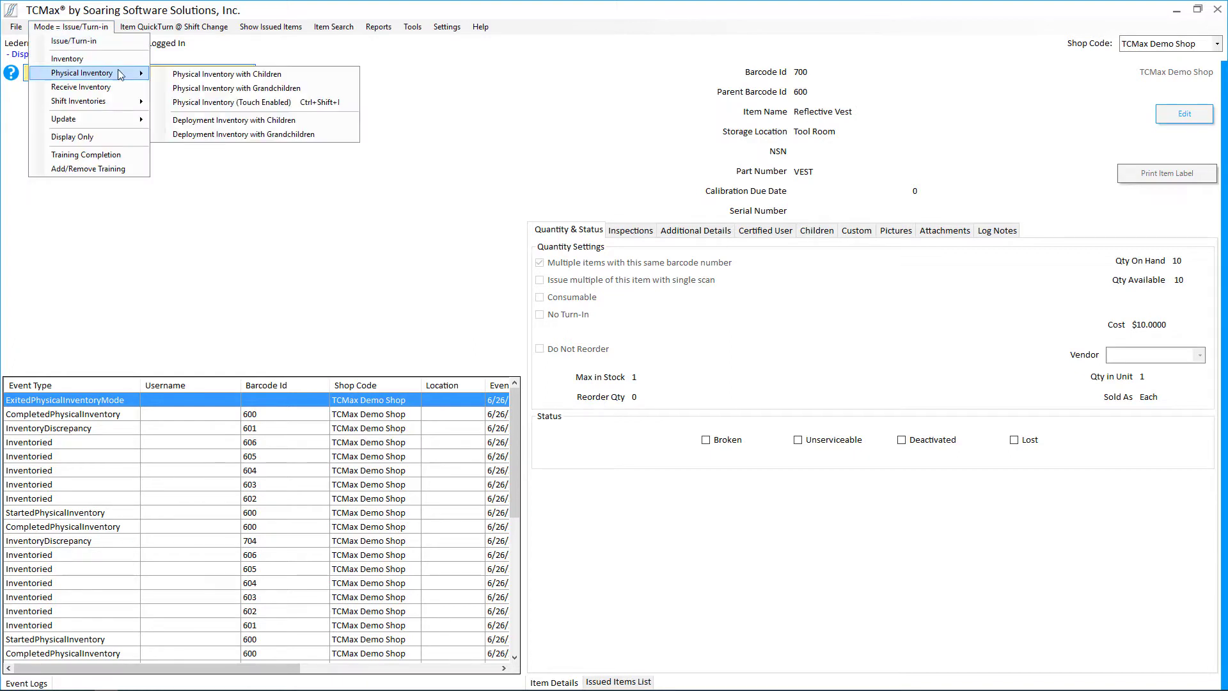
left_click(168, 75)
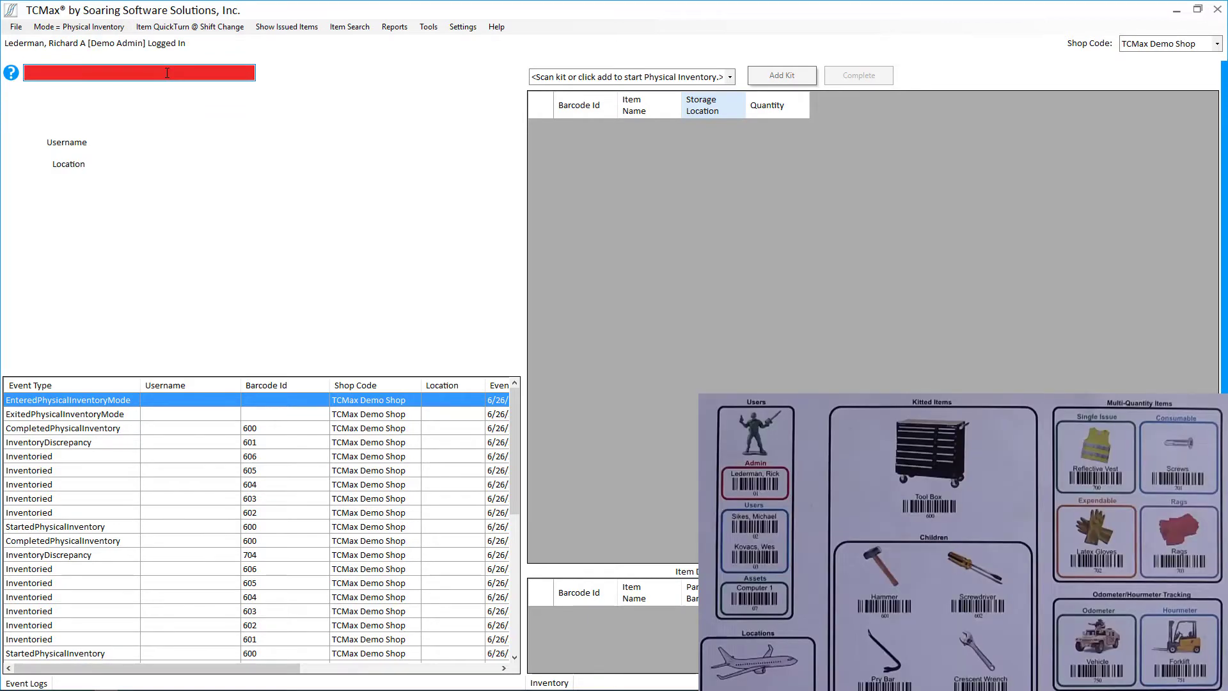
type("600")
key("Return")
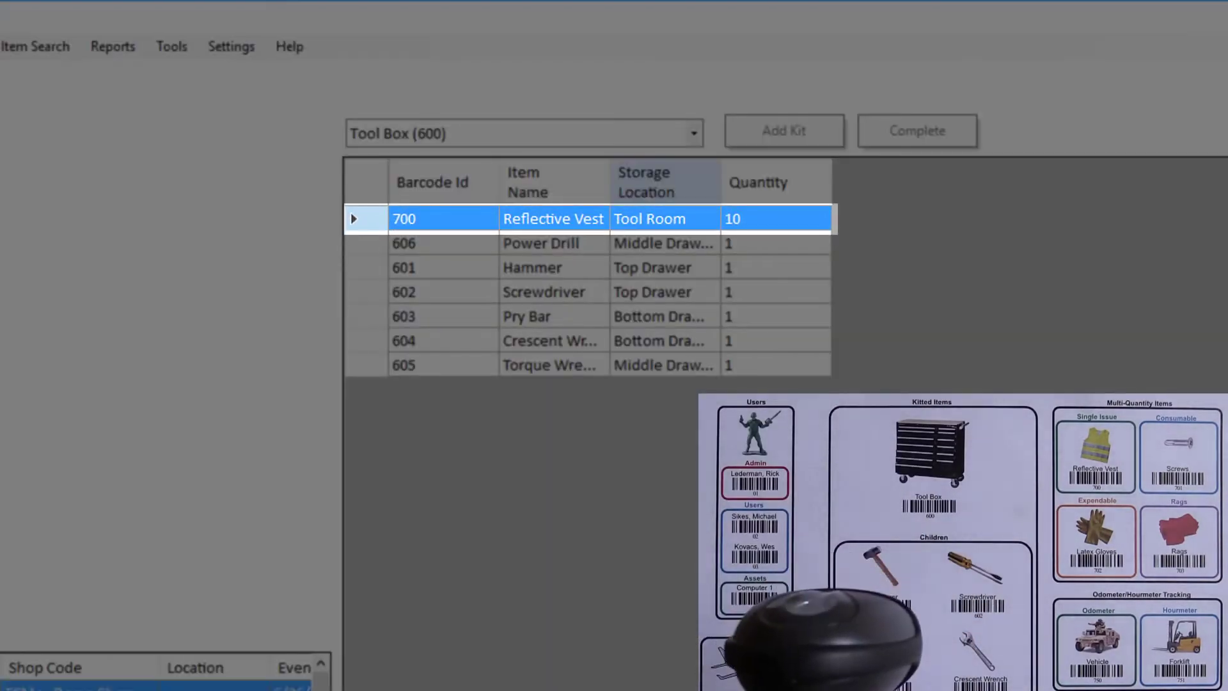
Inventory the Tool Box's single-quantity items by entering barcodes 601, 602, 603, 604, 605 and 606
type("601")
key("Return")
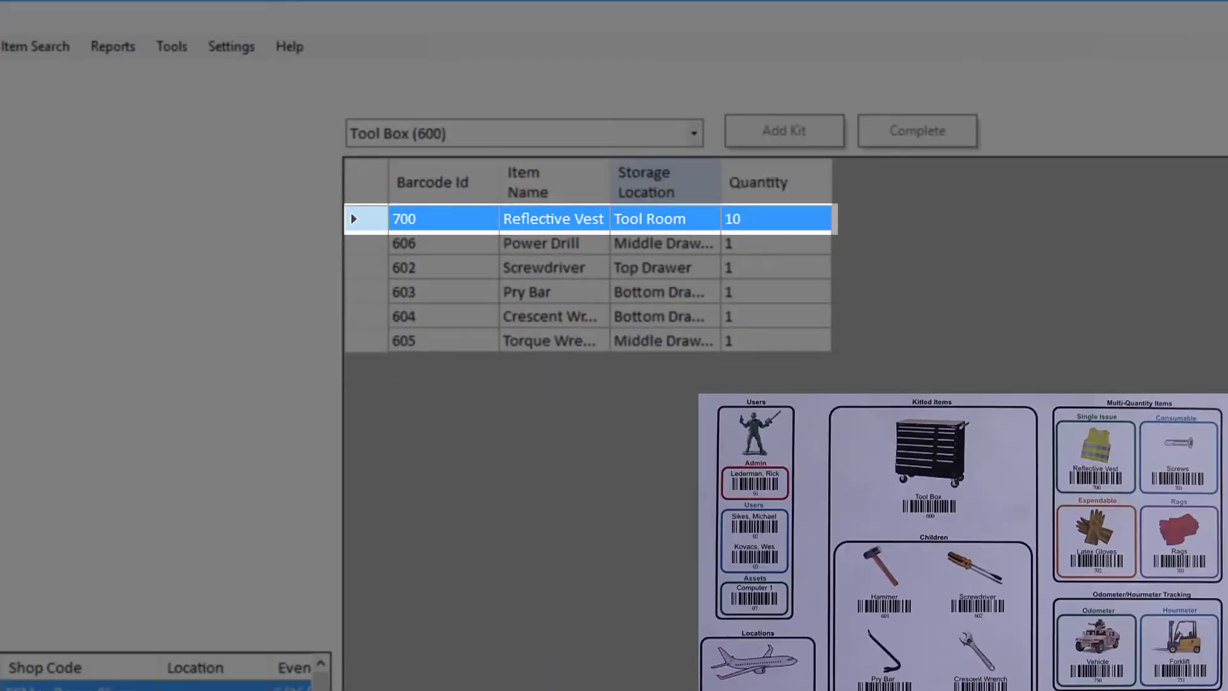
type("602")
key("Return")
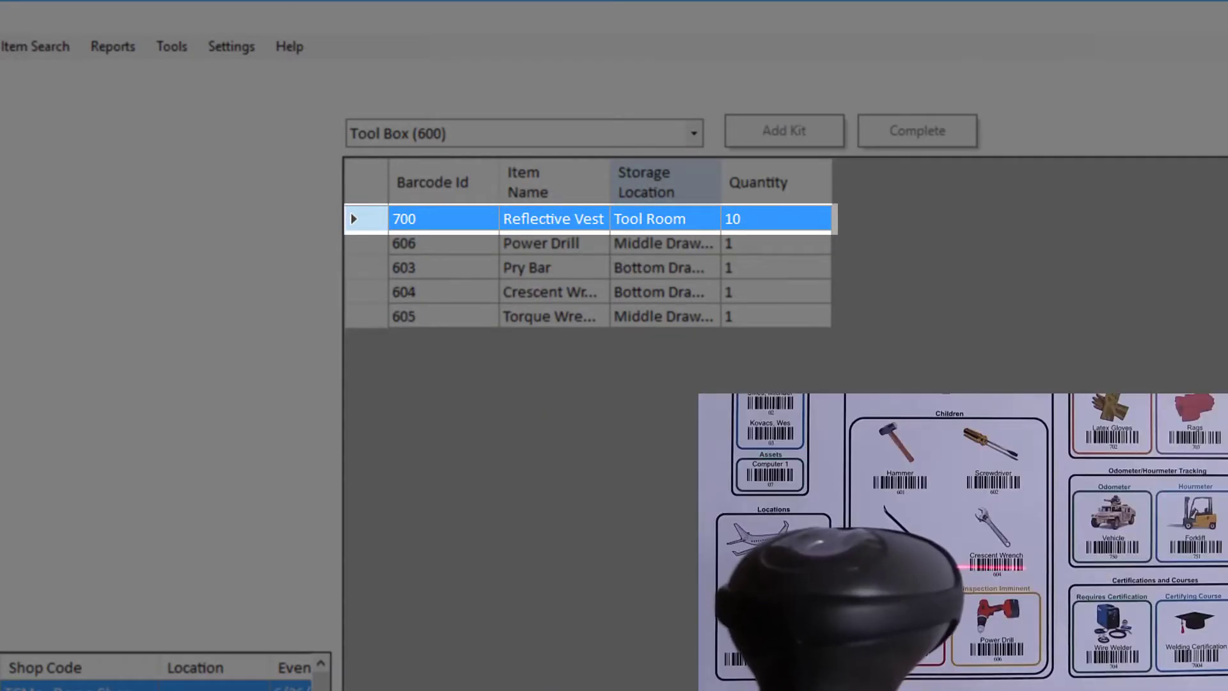
type("603")
key("Return")
type("604")
key("Return")
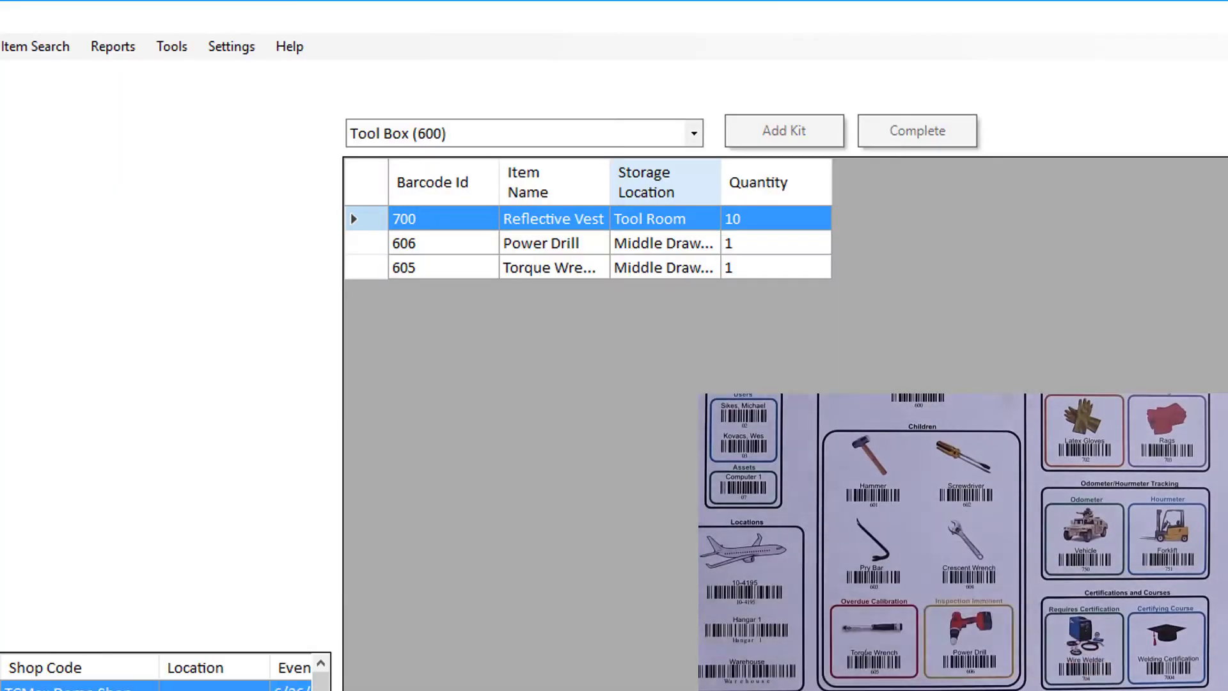
type("605")
key("Return")
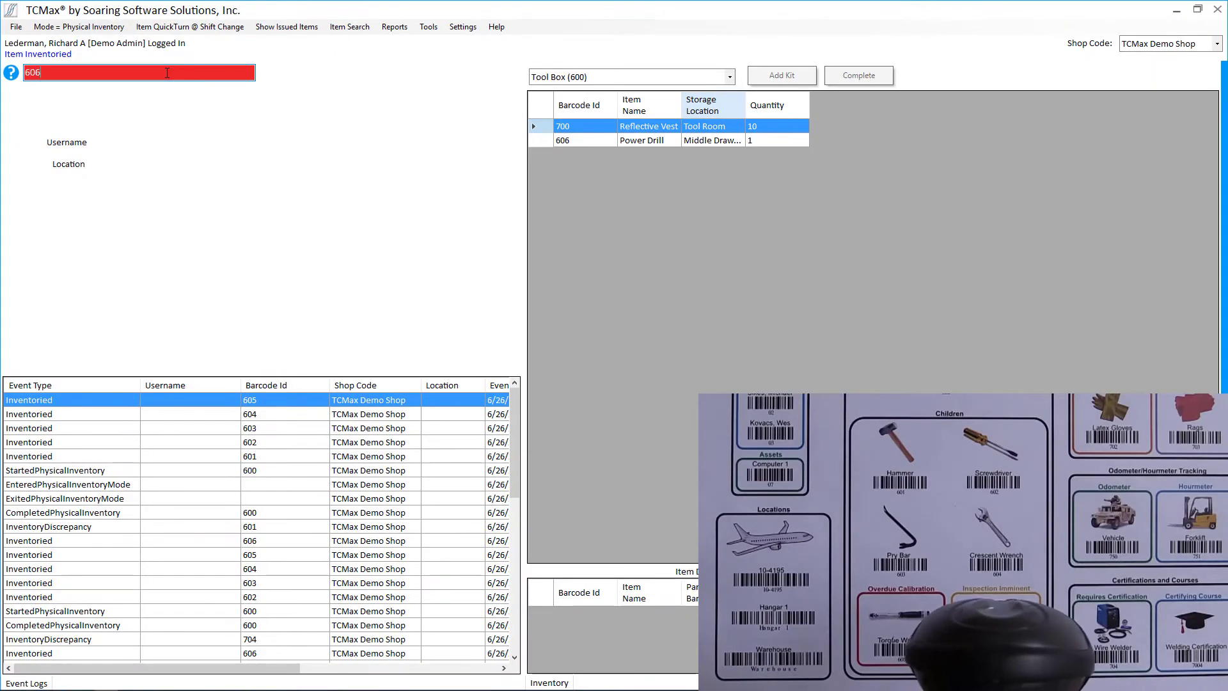
type("606")
key("Return")
Inventory the Reflective Vest, barcode 700, with a quantity of 10, and complete the Tool Box inventory
type("700")
key("Return")
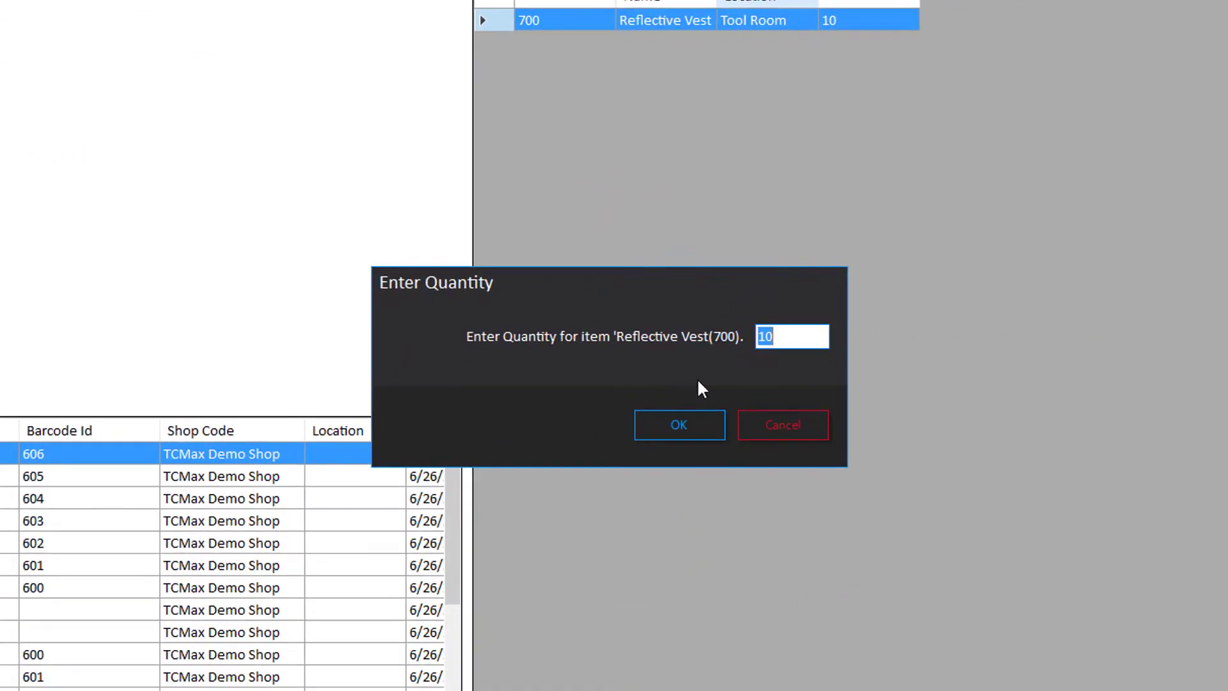
left_click(712, 417)
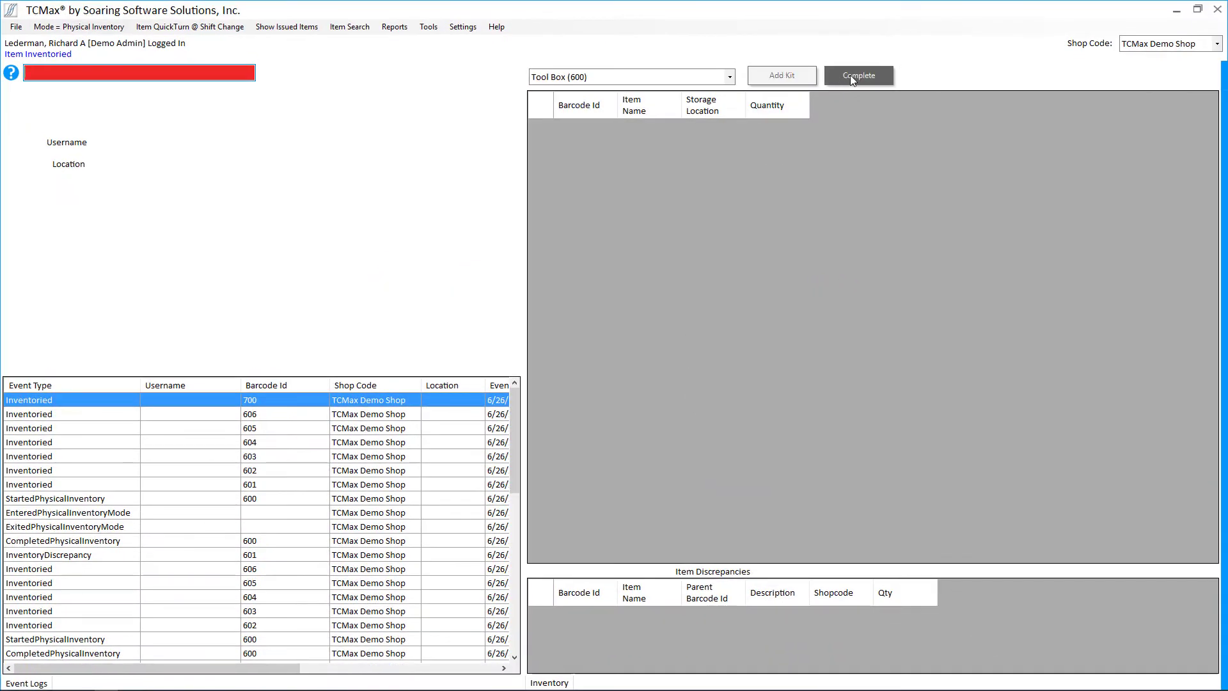
left_click(851, 77)
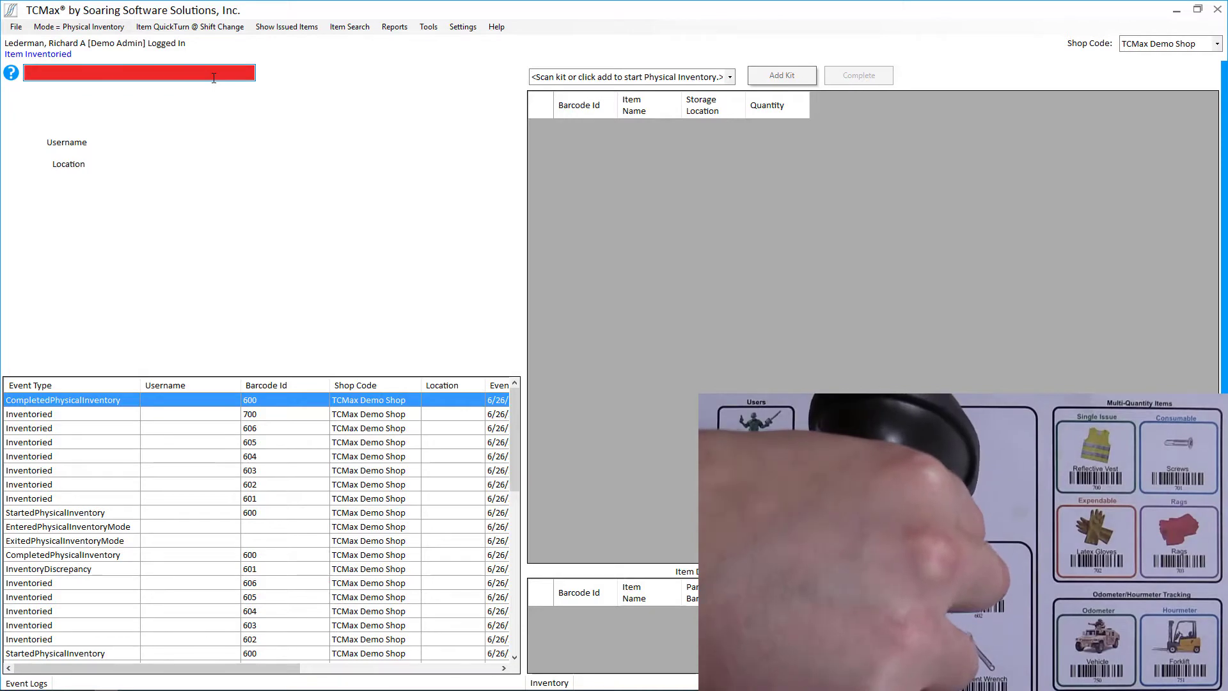
Start a new physical inventory of Tool Box kit 600 and inventory its items 601 through 606
type("600")
key("Return")
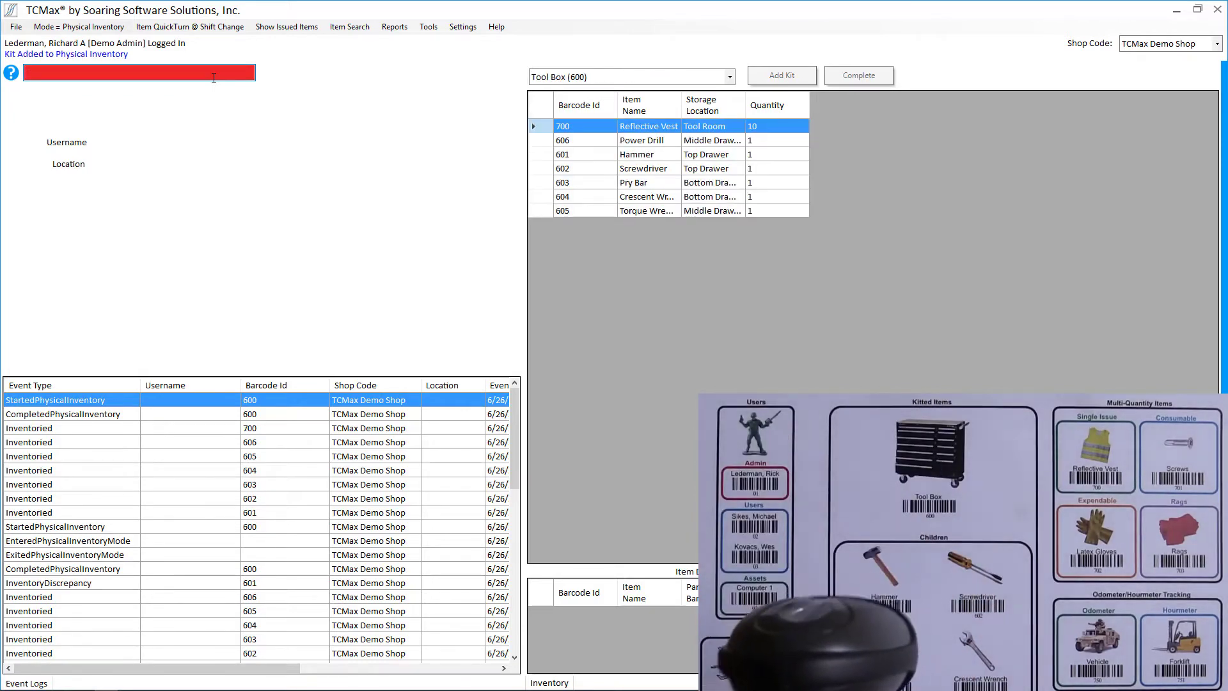
type("601")
key("Return")
type("602")
key("Return")
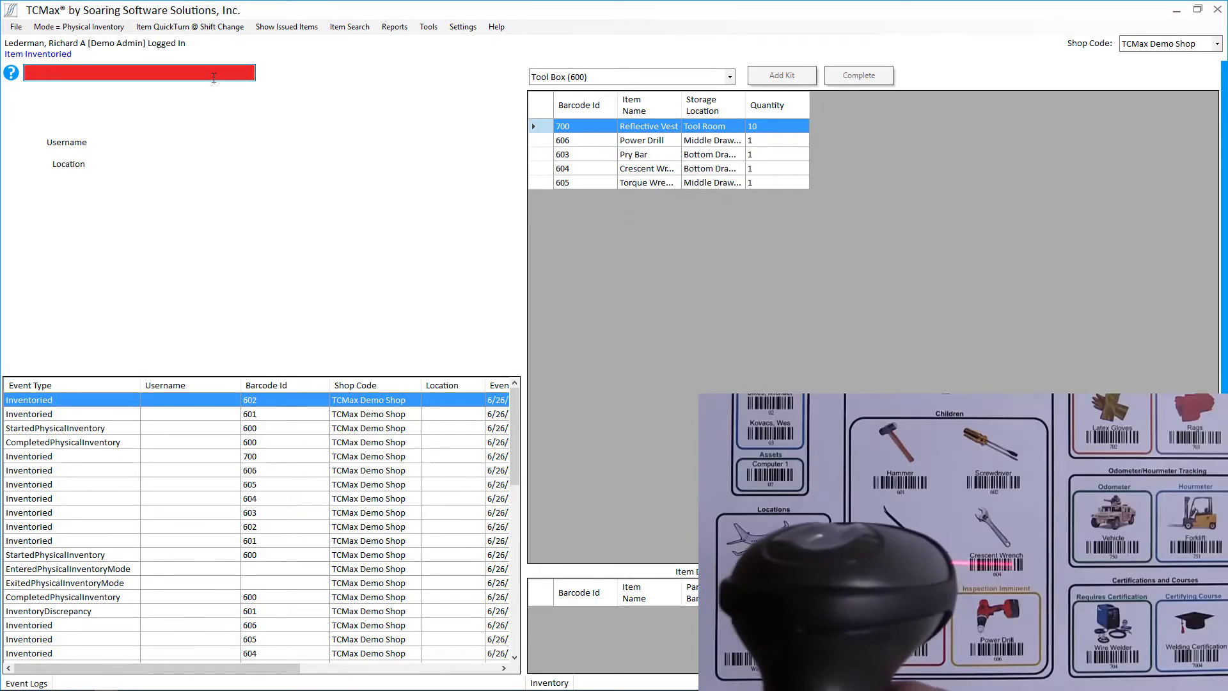
type("603")
key("Return")
type("604")
key("Return")
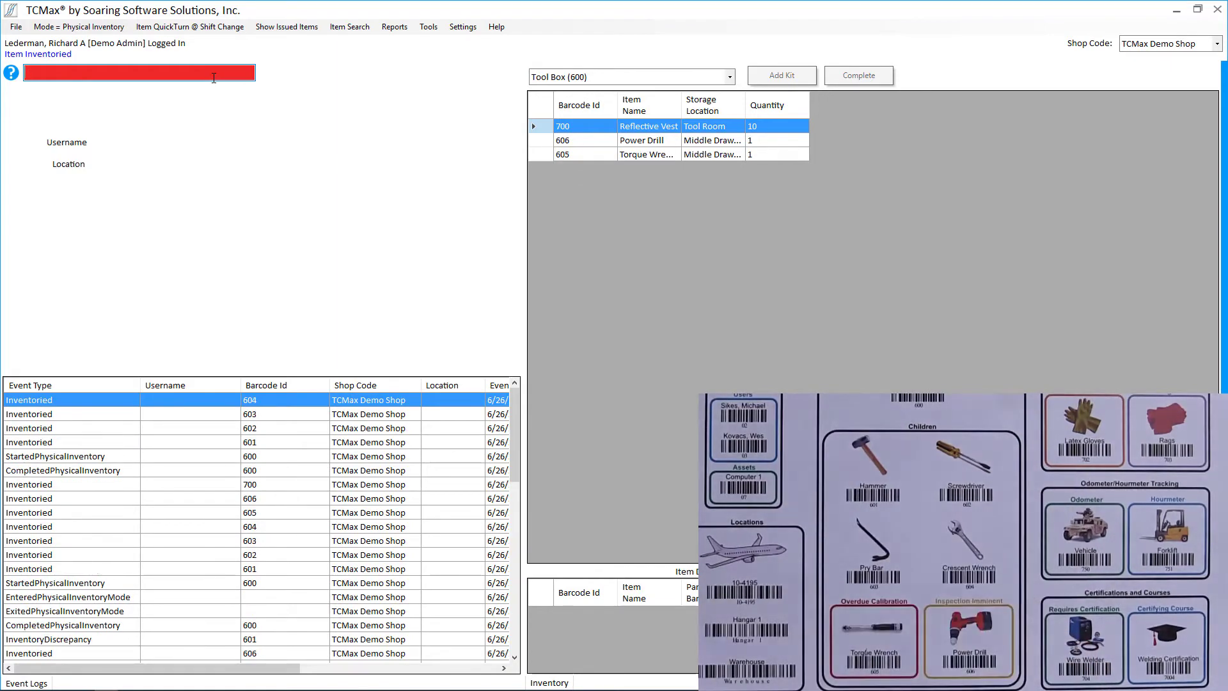
type("605")
key("Return")
type("606")
key("Return")
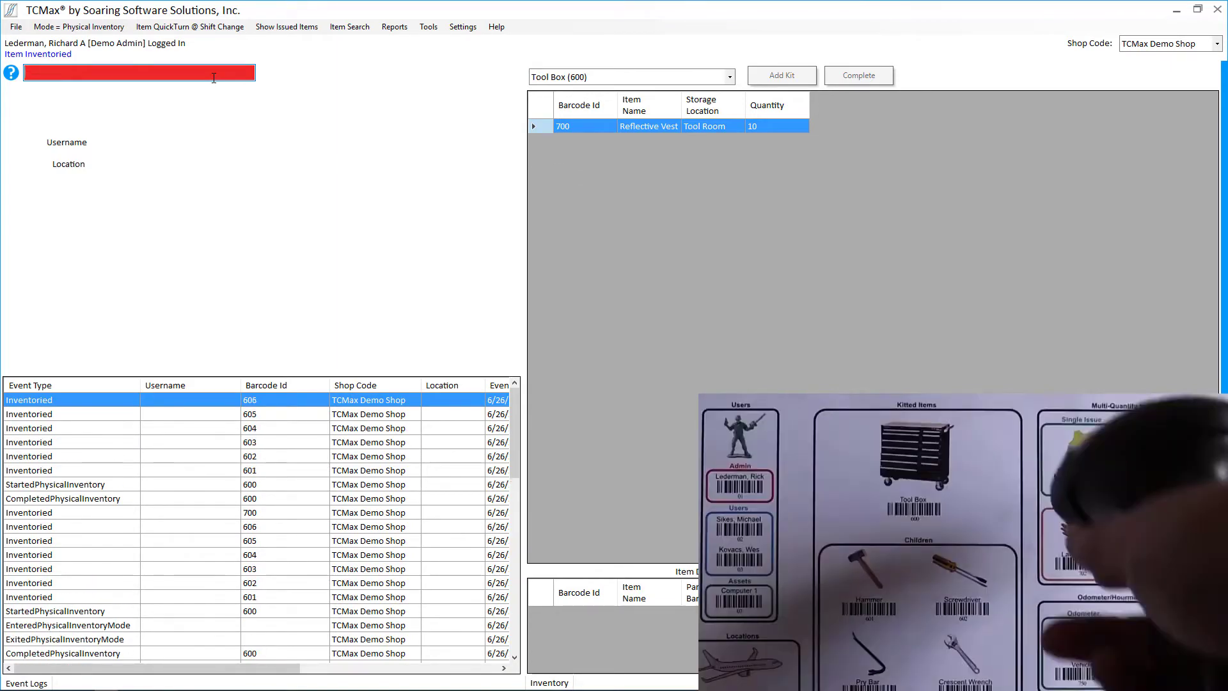
Inventory the Reflective Vest, barcode 700, with a quantity of 9, and accept the mismatch as a discrepancy
type("700")
key("Return")
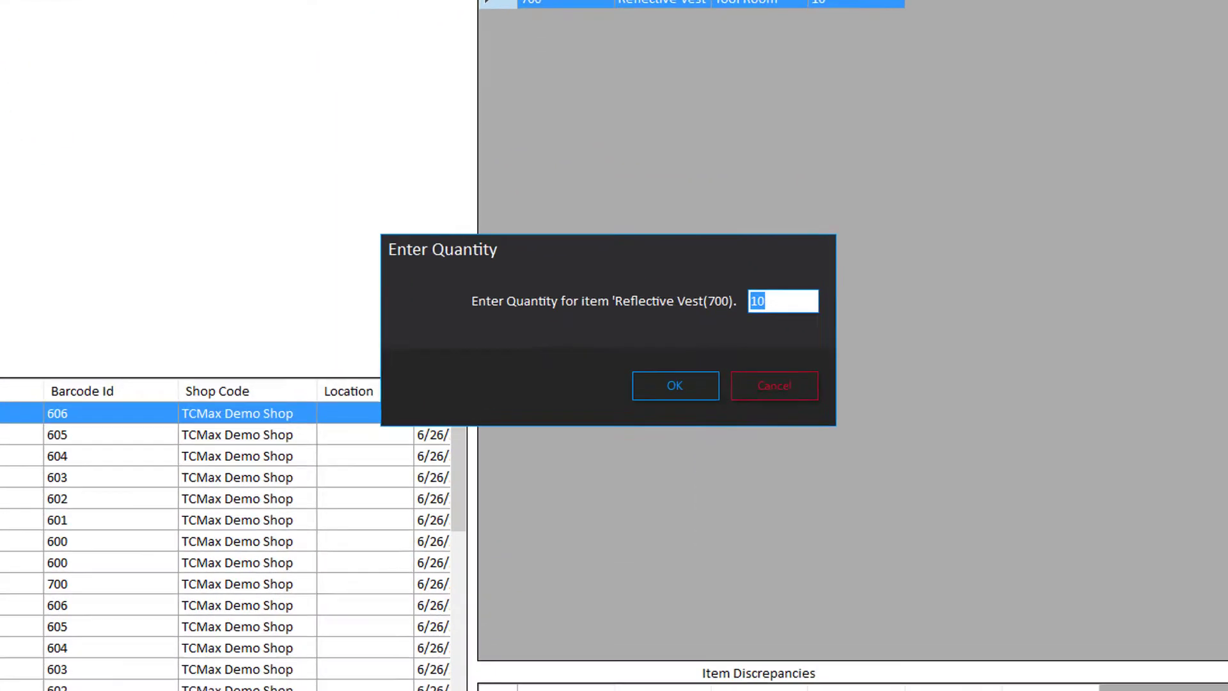
type("9")
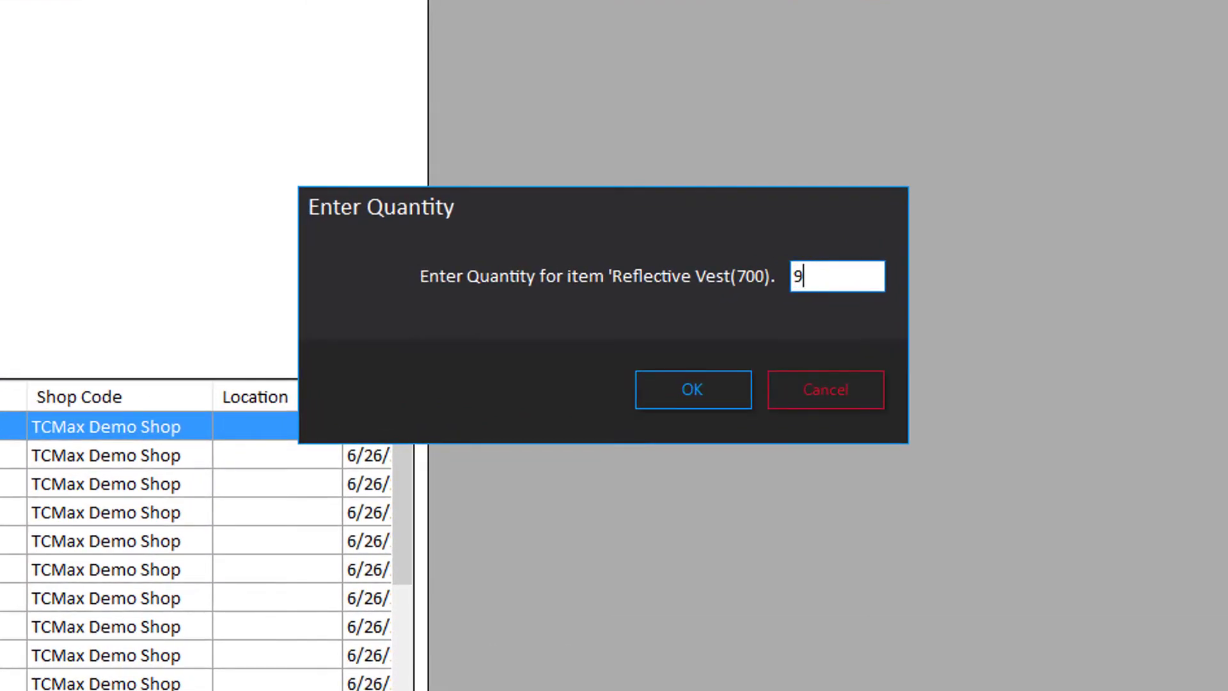
left_click(653, 395)
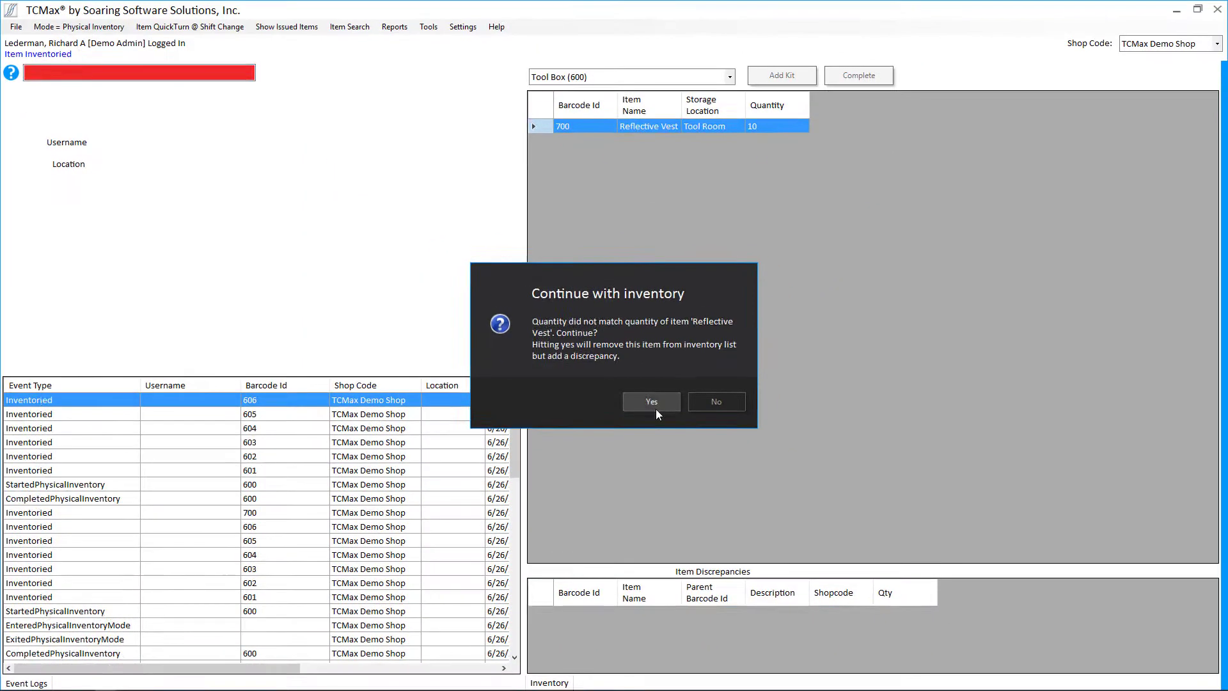
left_click(656, 410)
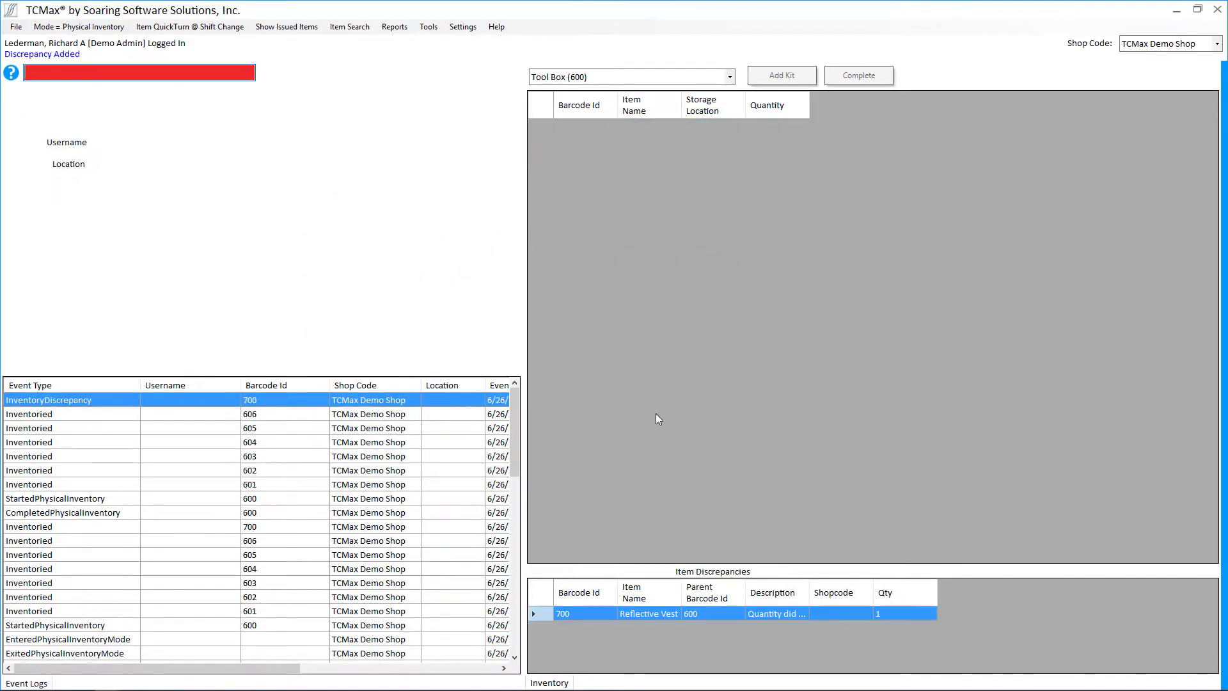
Resolve the Reflective Vest discrepancy with the action "Found missing Item", and complete the Tool Box inventory
double_click(608, 613)
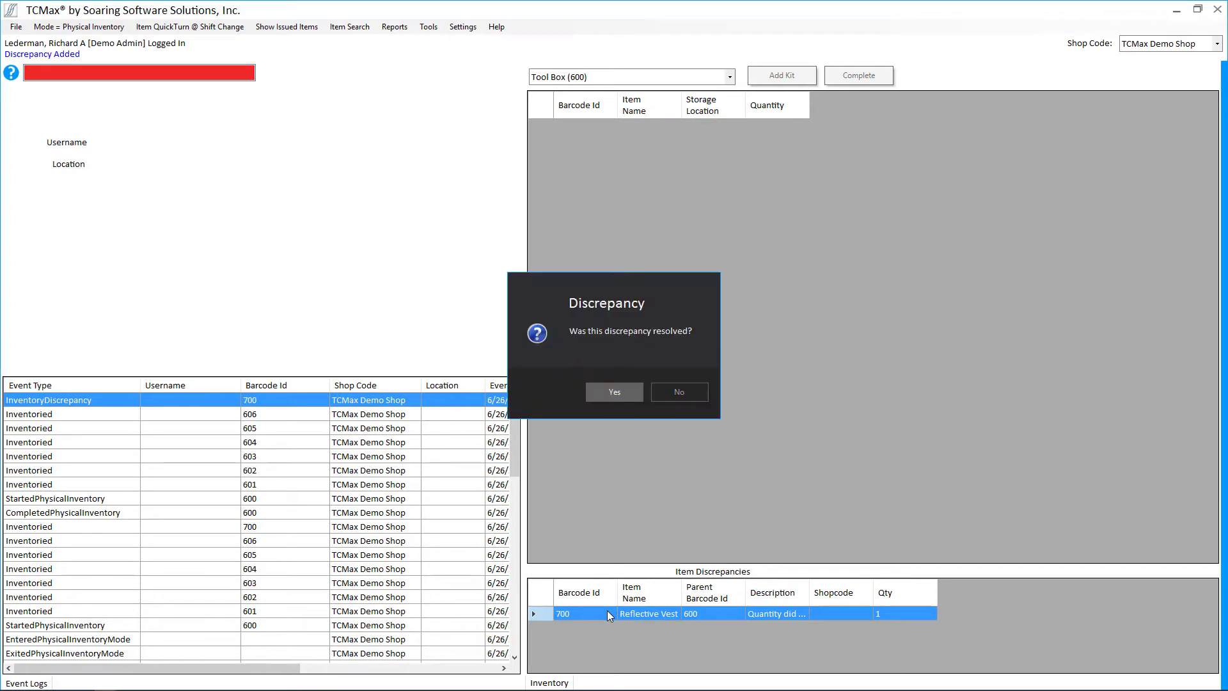
left_click(615, 394)
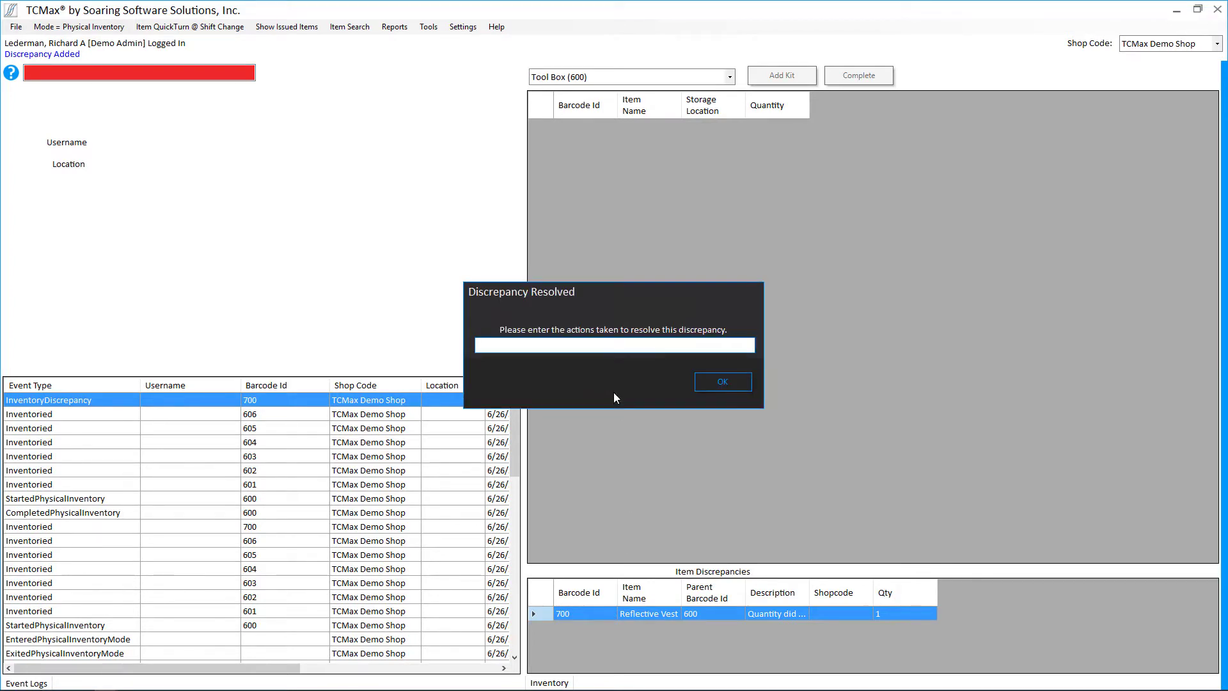
type("Found missing Item")
key("Return")
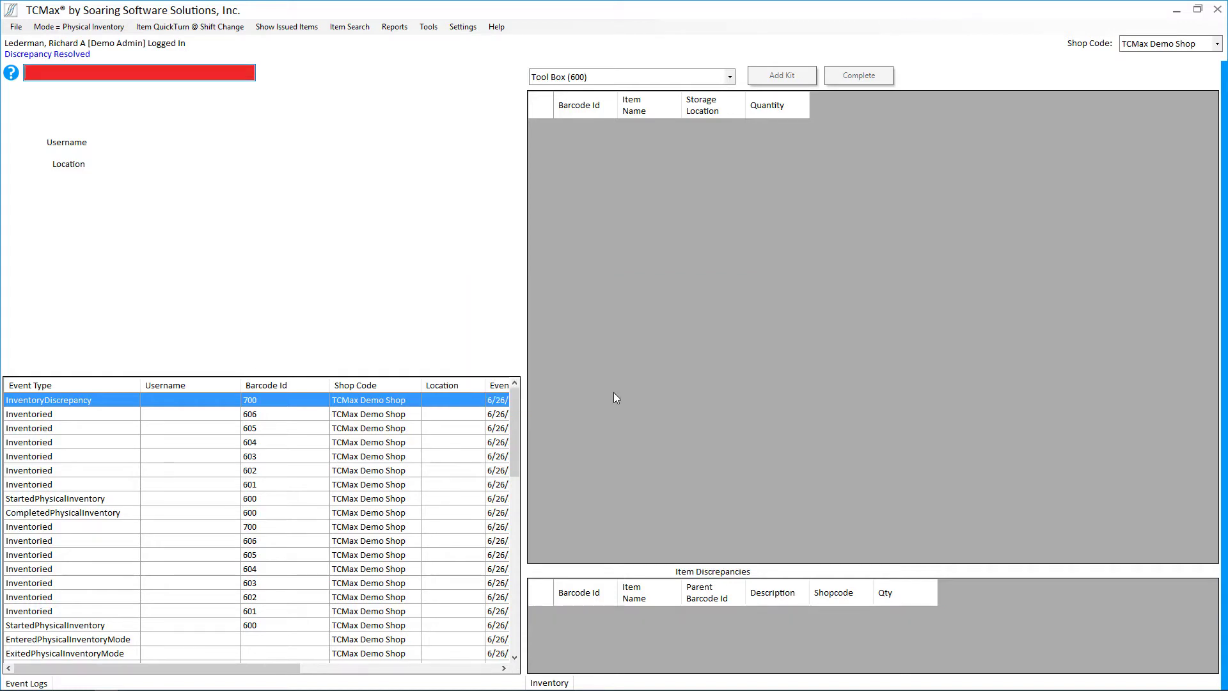
left_click(872, 79)
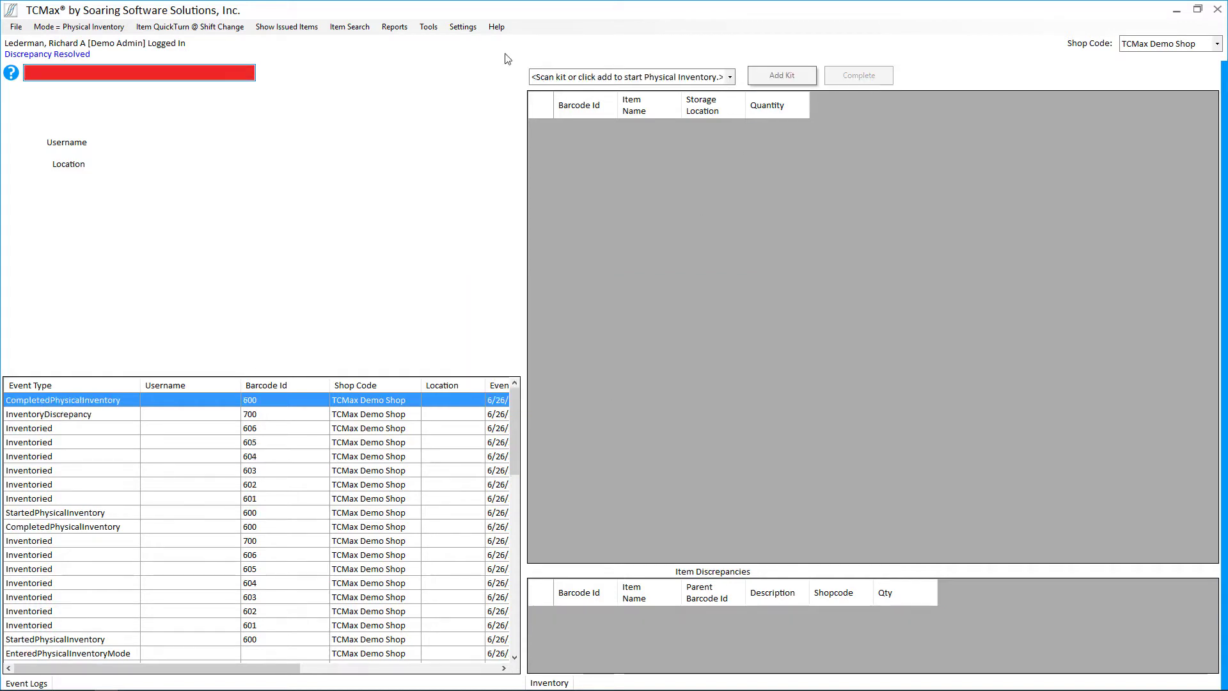
Open the Physical Inventory and Inventory mode discrepancies report to check for the resolved Reflective Vest, and return to the main screen
left_click(398, 28)
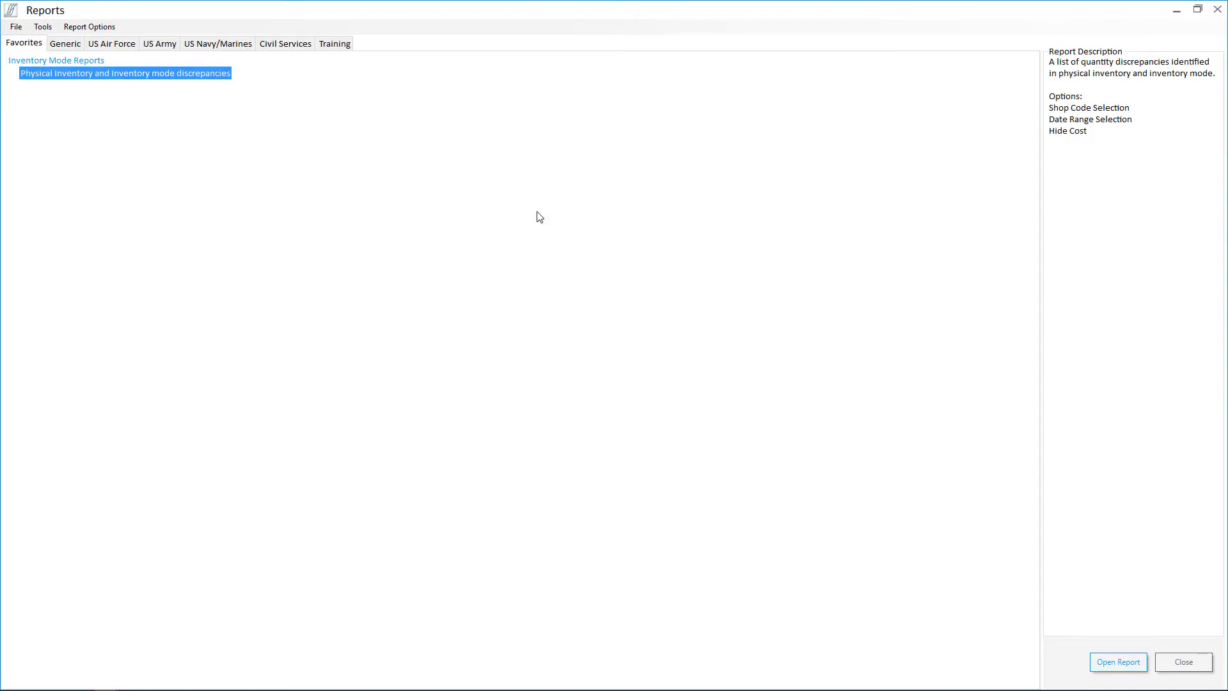
left_click(1105, 661)
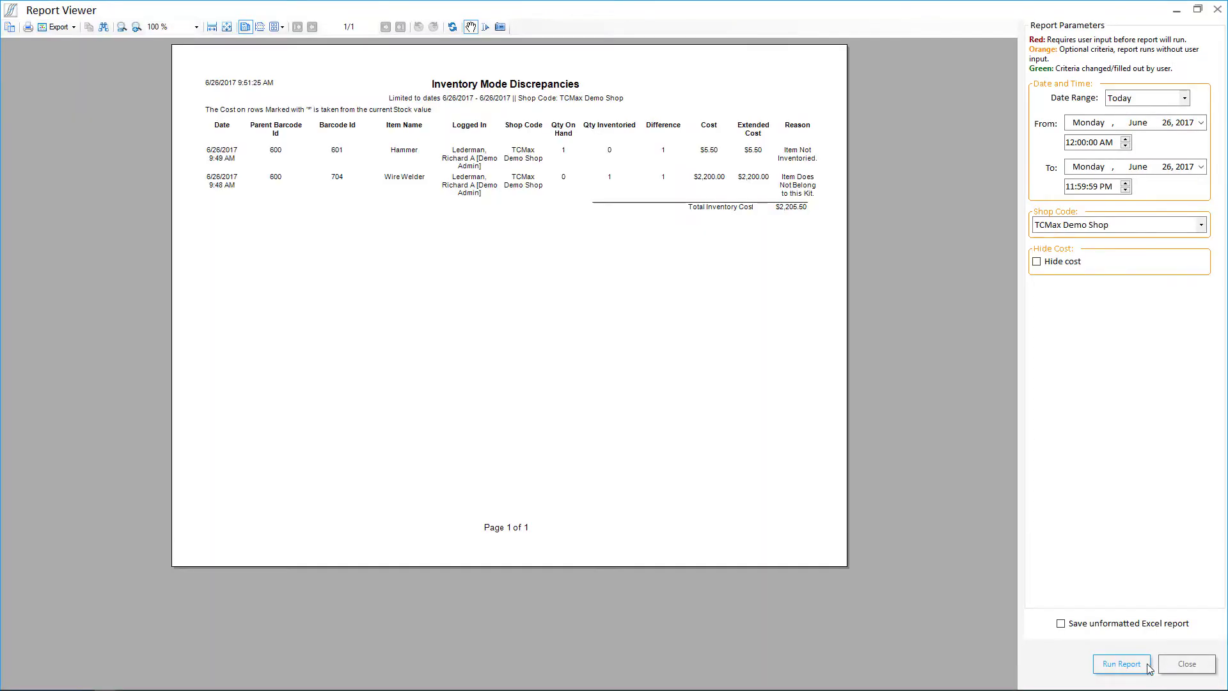
left_click(1166, 671)
left_click(1166, 669)
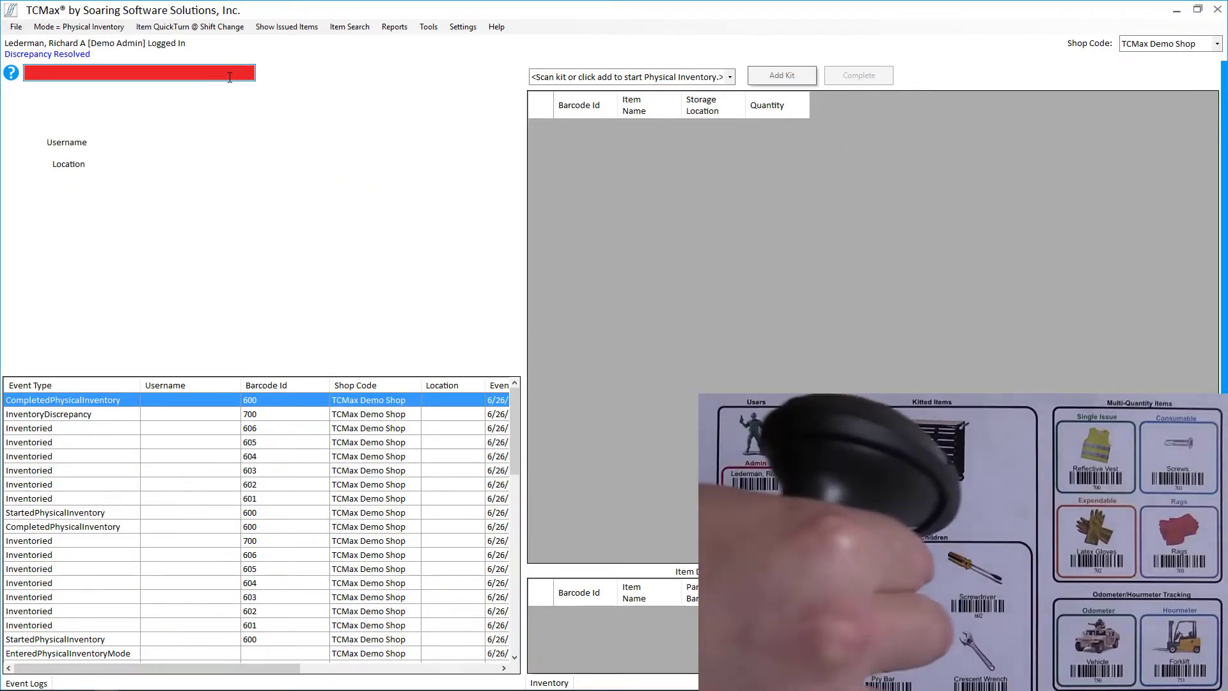
Start another physical inventory of Tool Box kit 600 and inventory items 601 through 606
type("600")
key("Return")
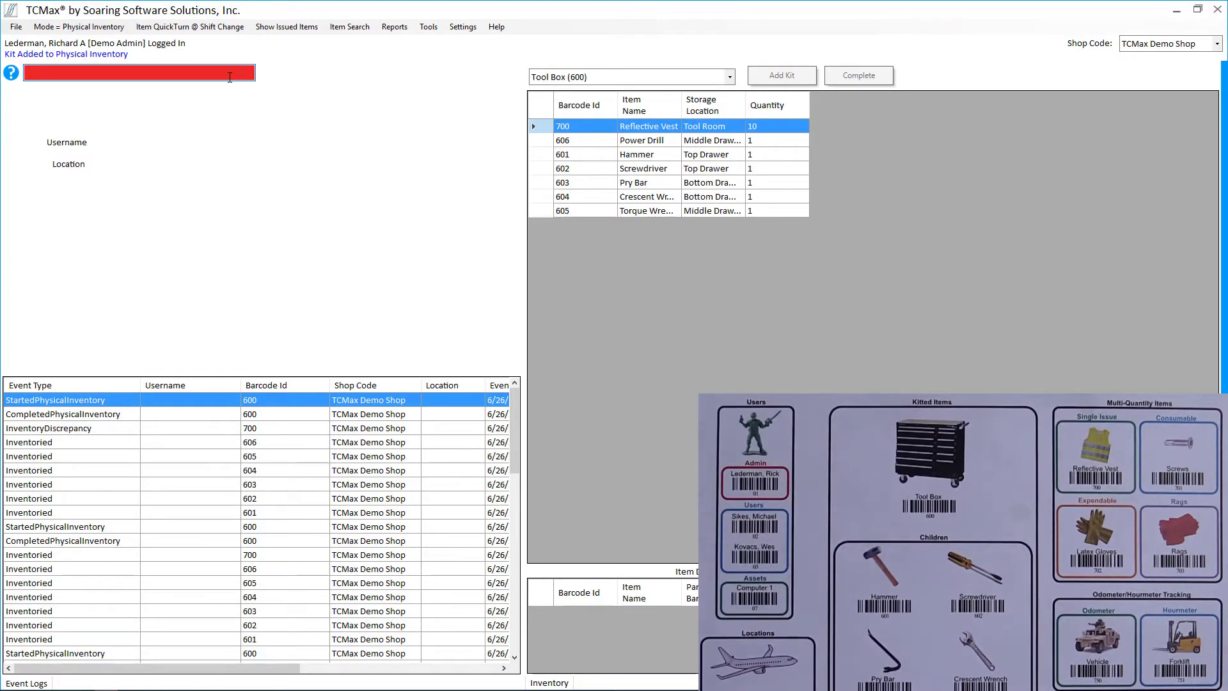
type("601")
key("Return")
type("602")
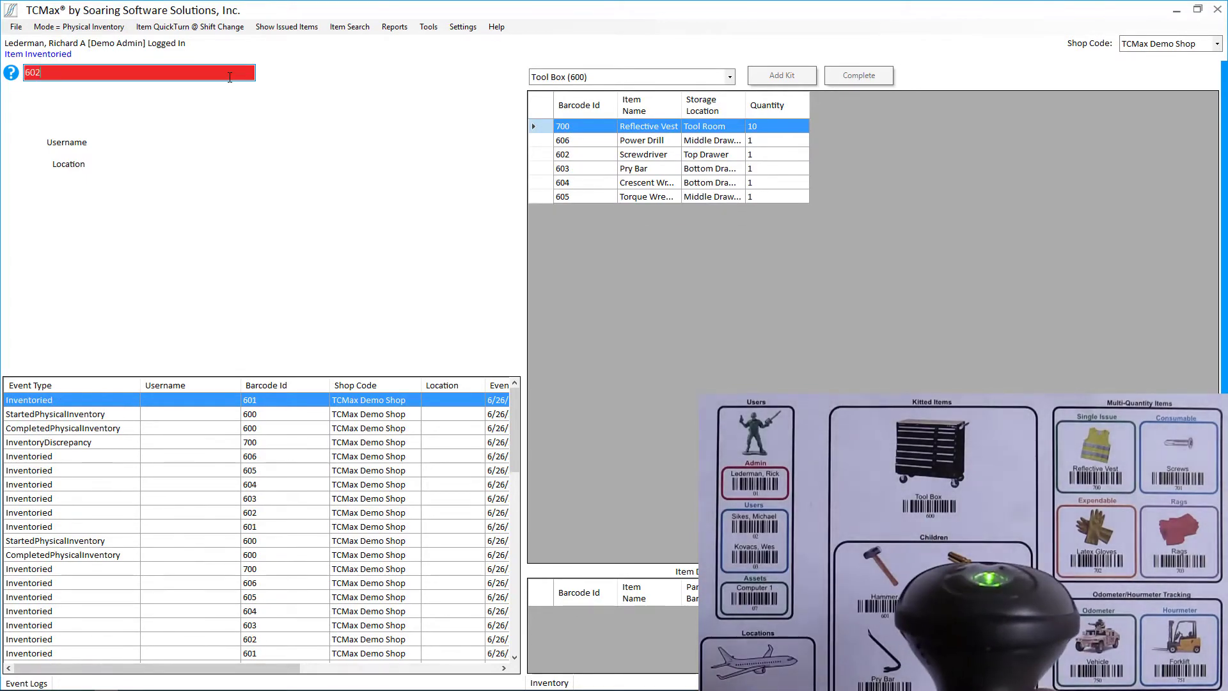
key("Return")
type("603")
key("Return")
type("604")
key("Return")
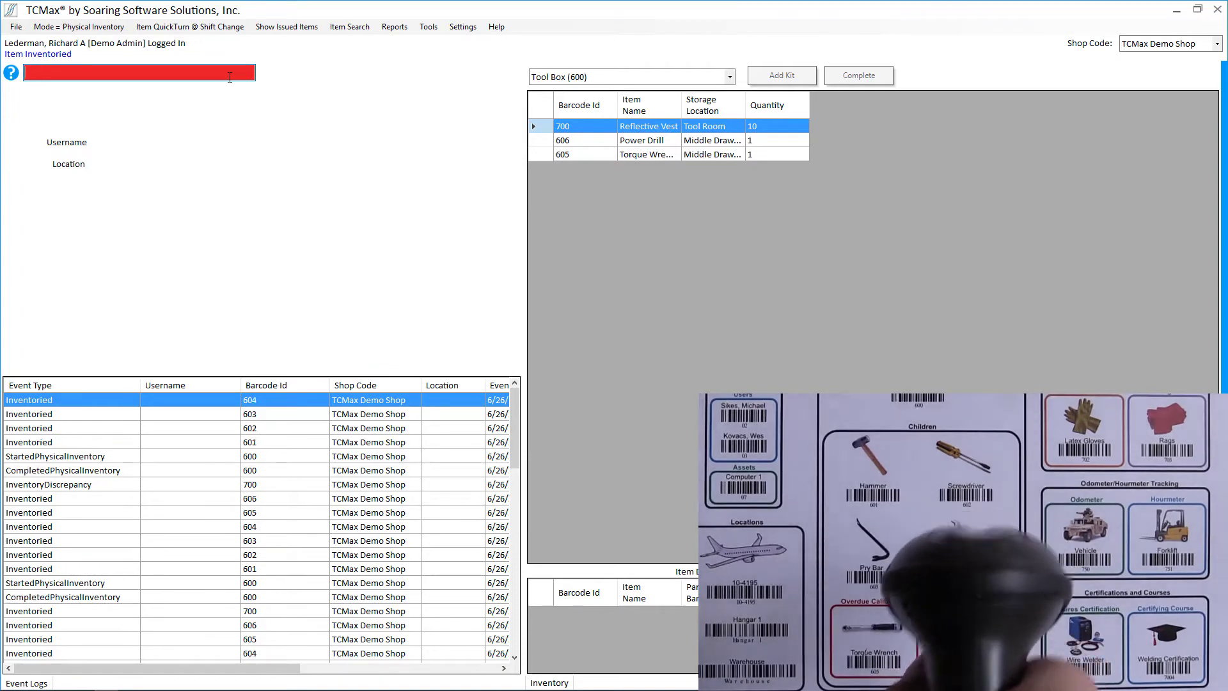
type("605")
key("Return")
type("606")
key("Return")
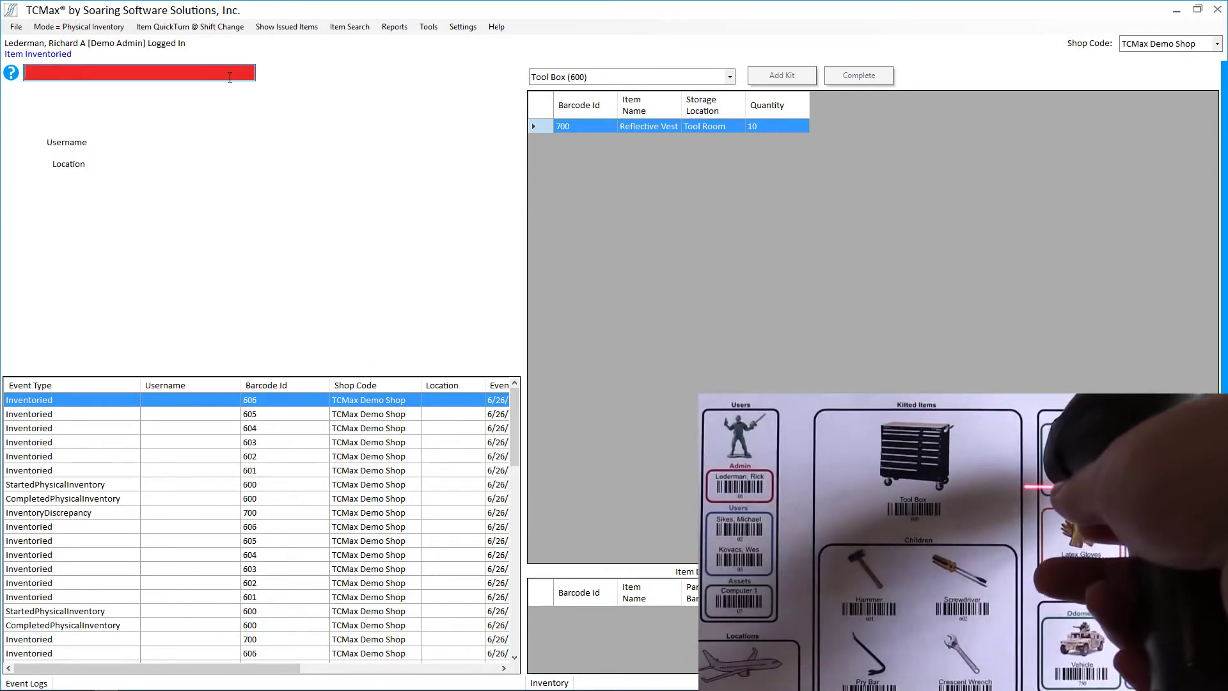
Inventory Reflective Vest 700 with a quantity of 9, accept the discrepancy, and complete the kit inventory without resolving it
type("700")
key("Return")
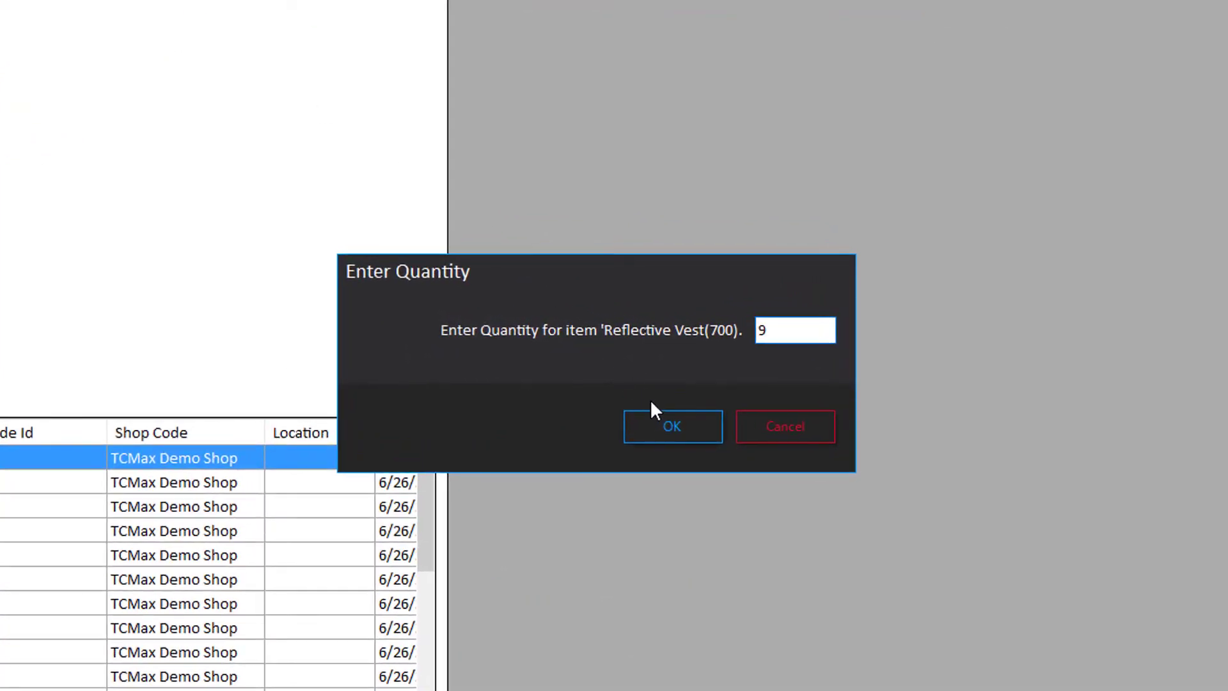
left_click(659, 417)
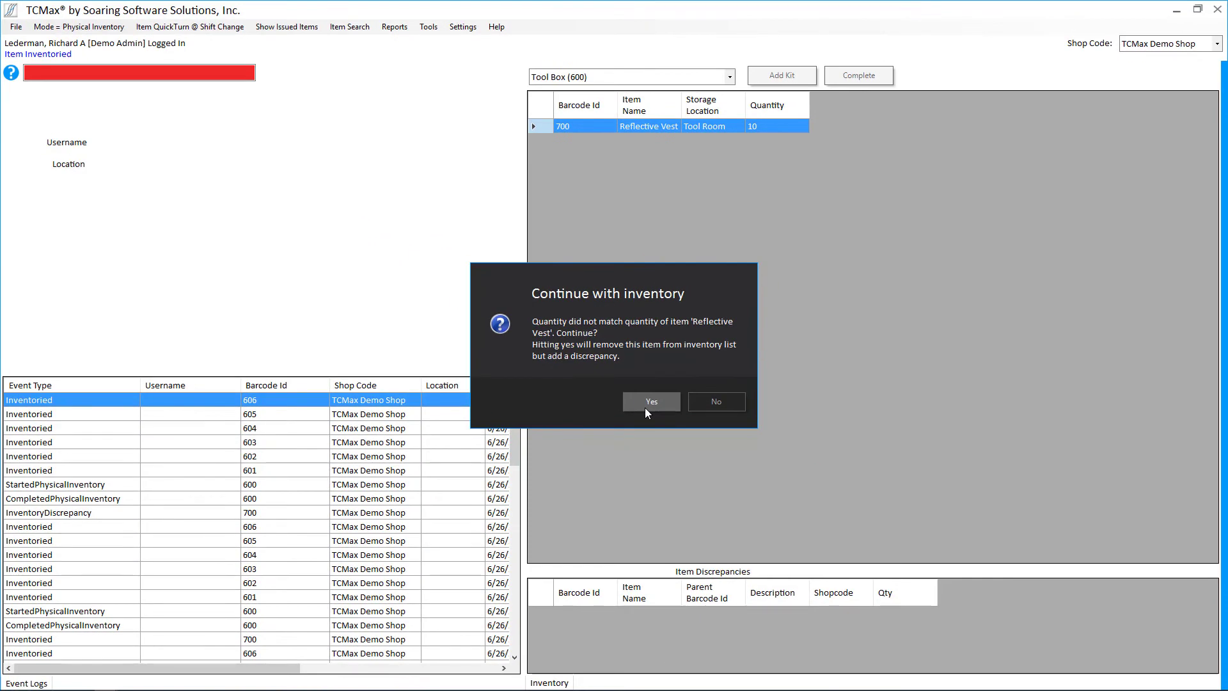
left_click(647, 409)
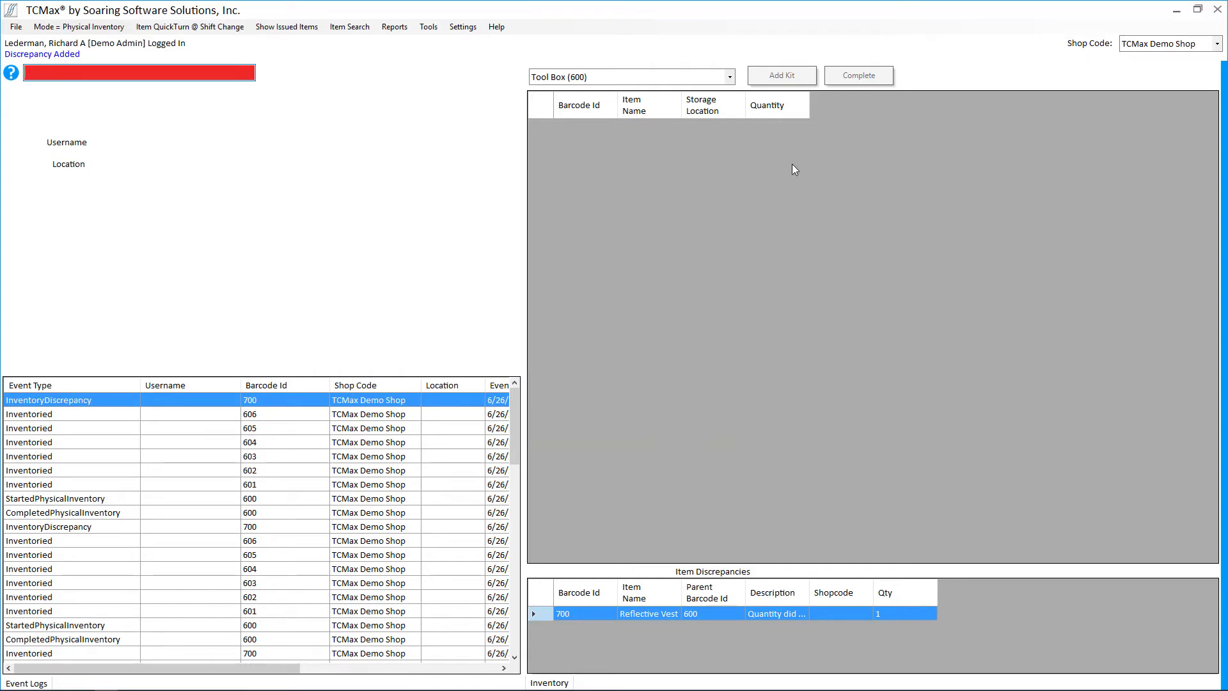
left_click(843, 81)
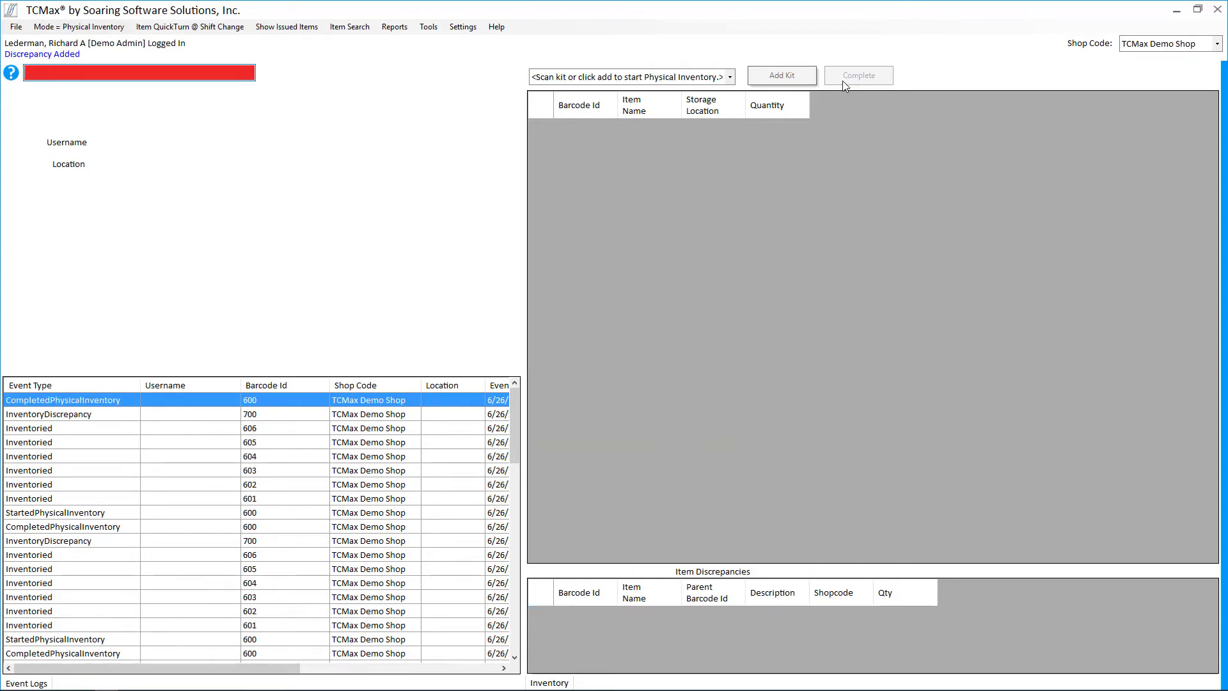
Rerun the inventory discrepancies report to check for the unresolved Reflective Vest quantity, and return to the main screen
left_click(402, 28)
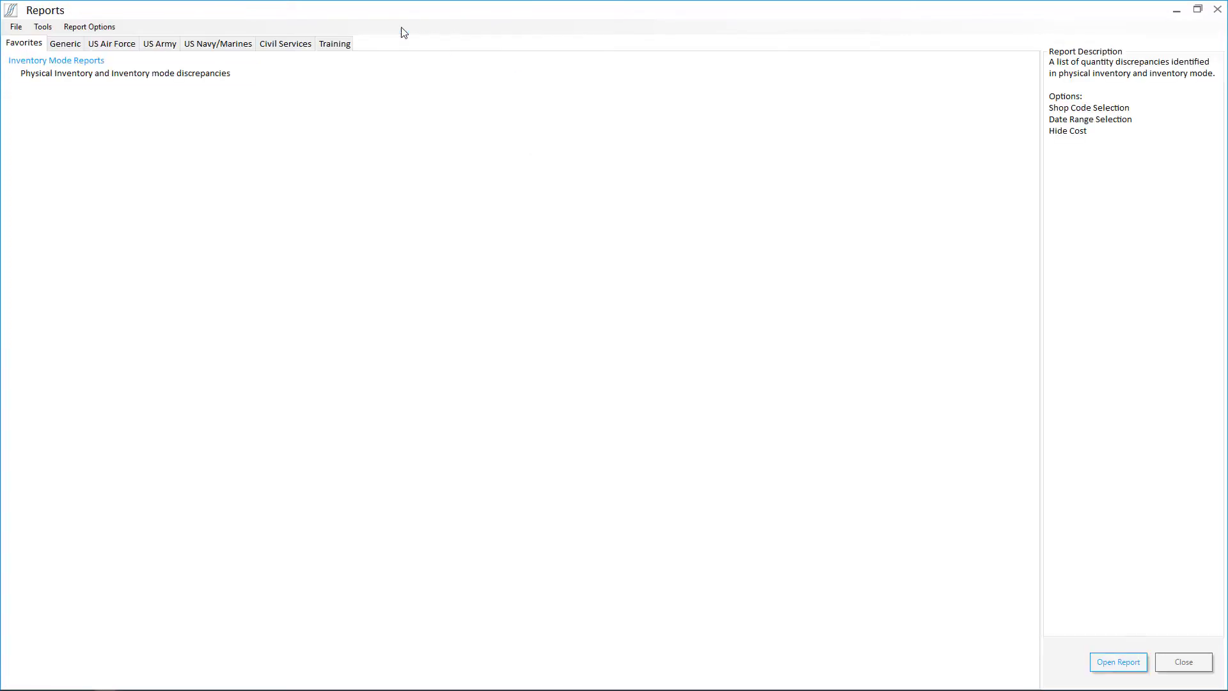
left_click(206, 74)
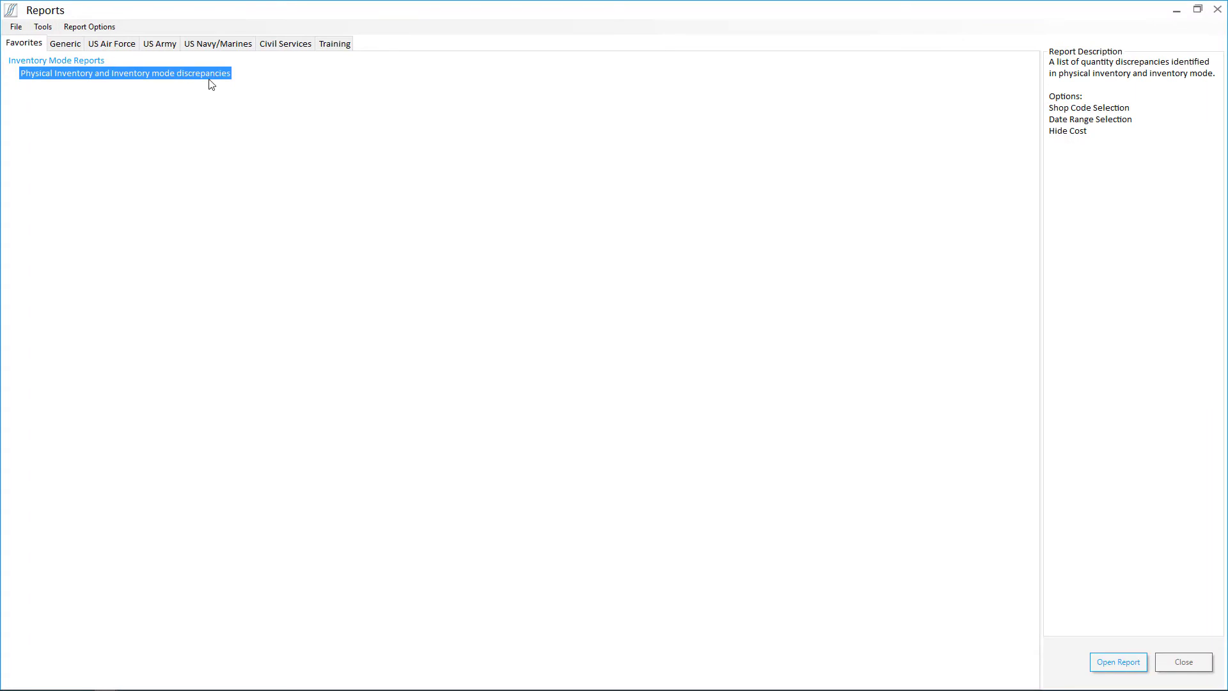
left_click(1111, 656)
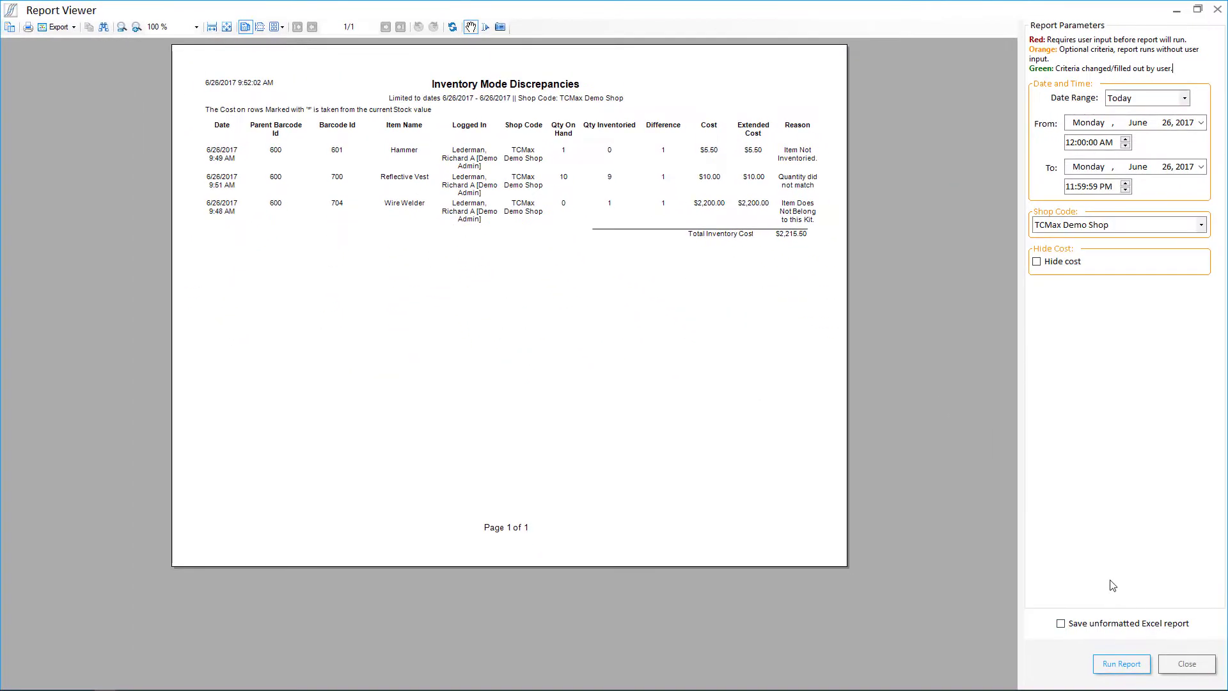
left_click(1184, 667)
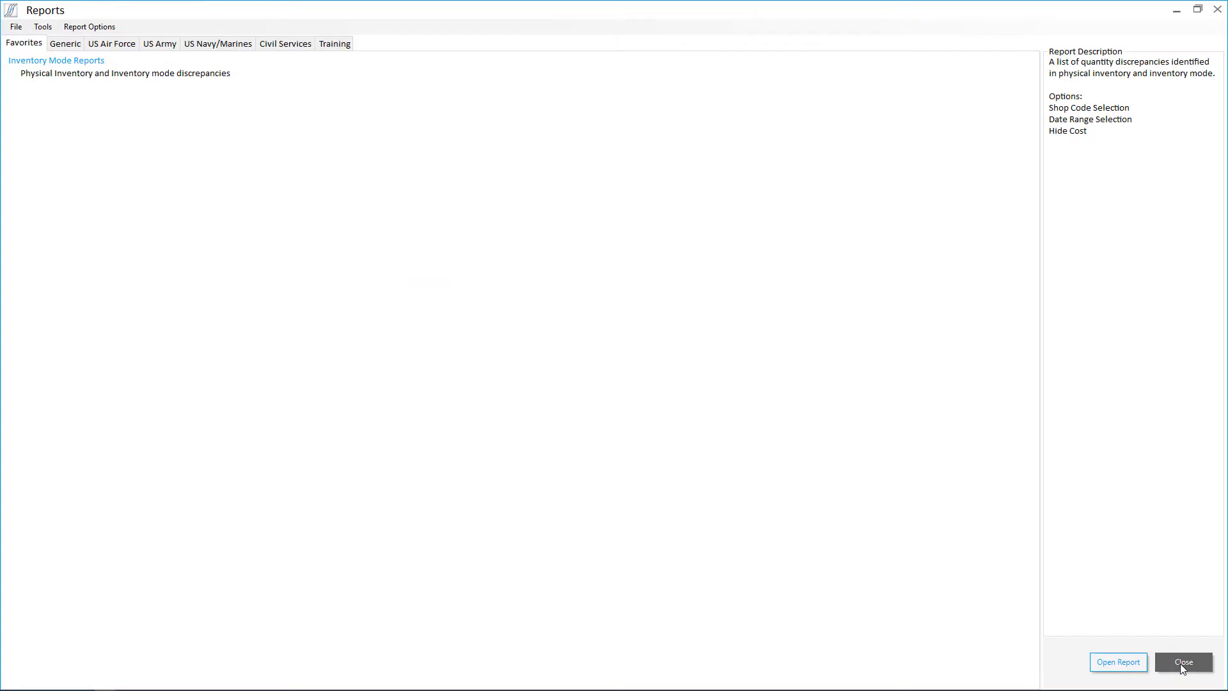
left_click(1182, 664)
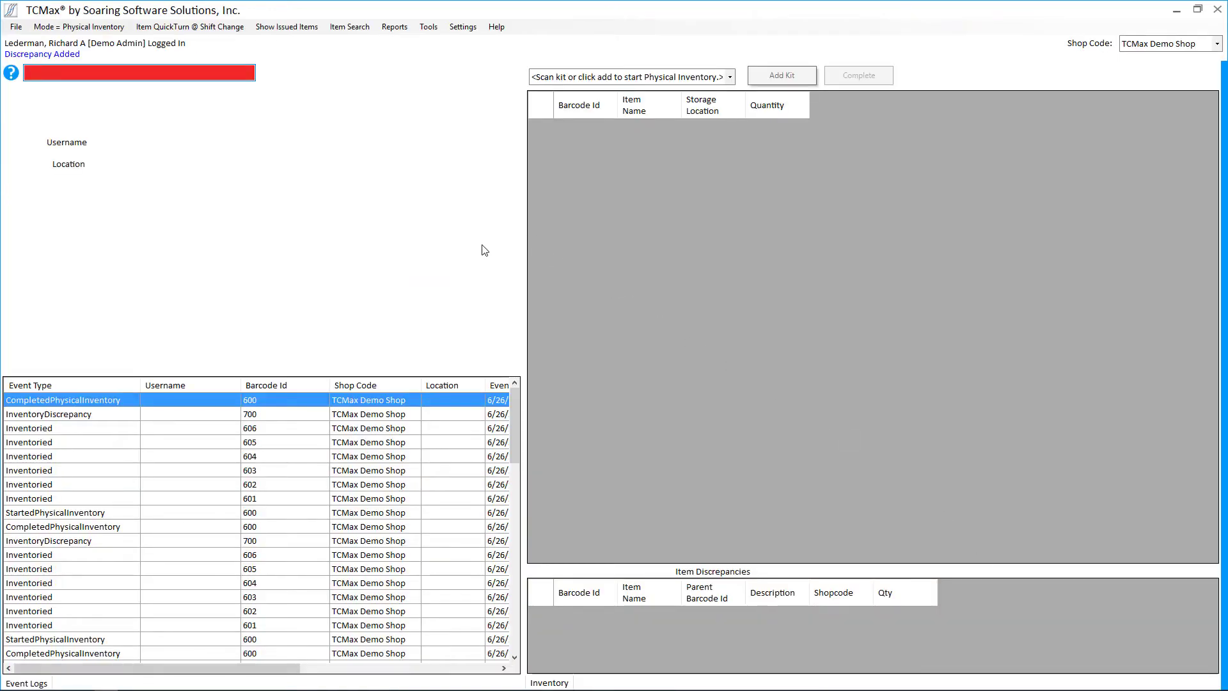
Enable adjusting quantity on hand when a multiple item quantity is short in physical inventory mode, and save the options
left_click(463, 27)
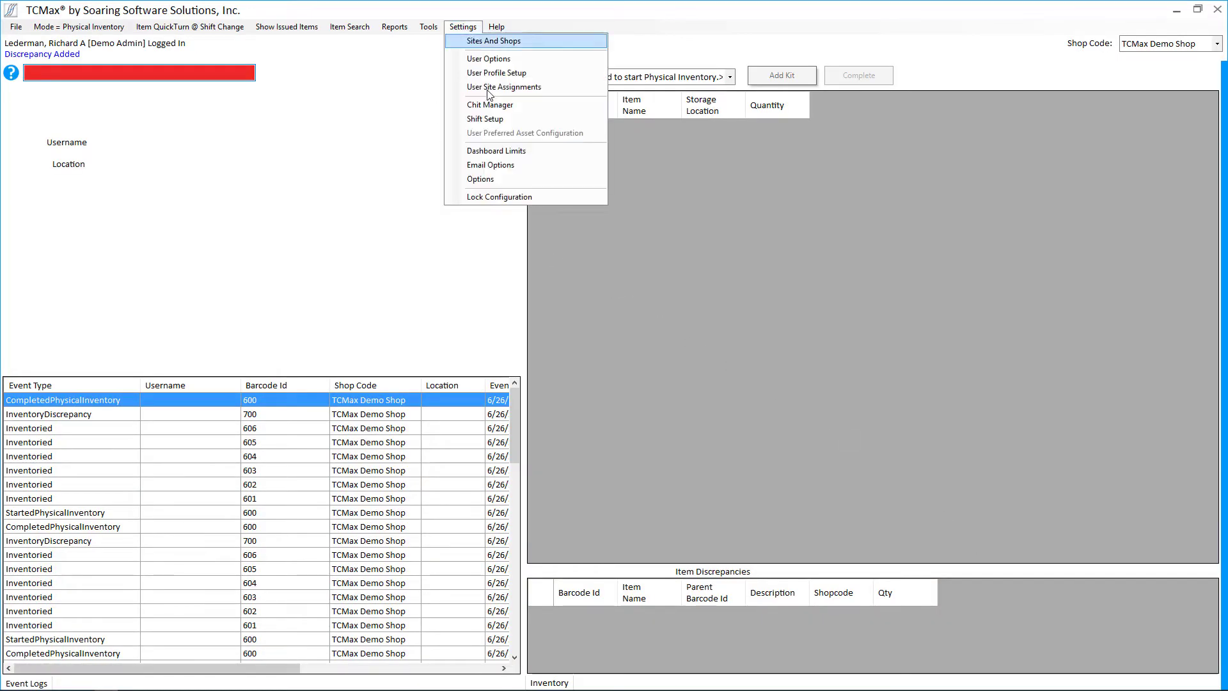
left_click(510, 189)
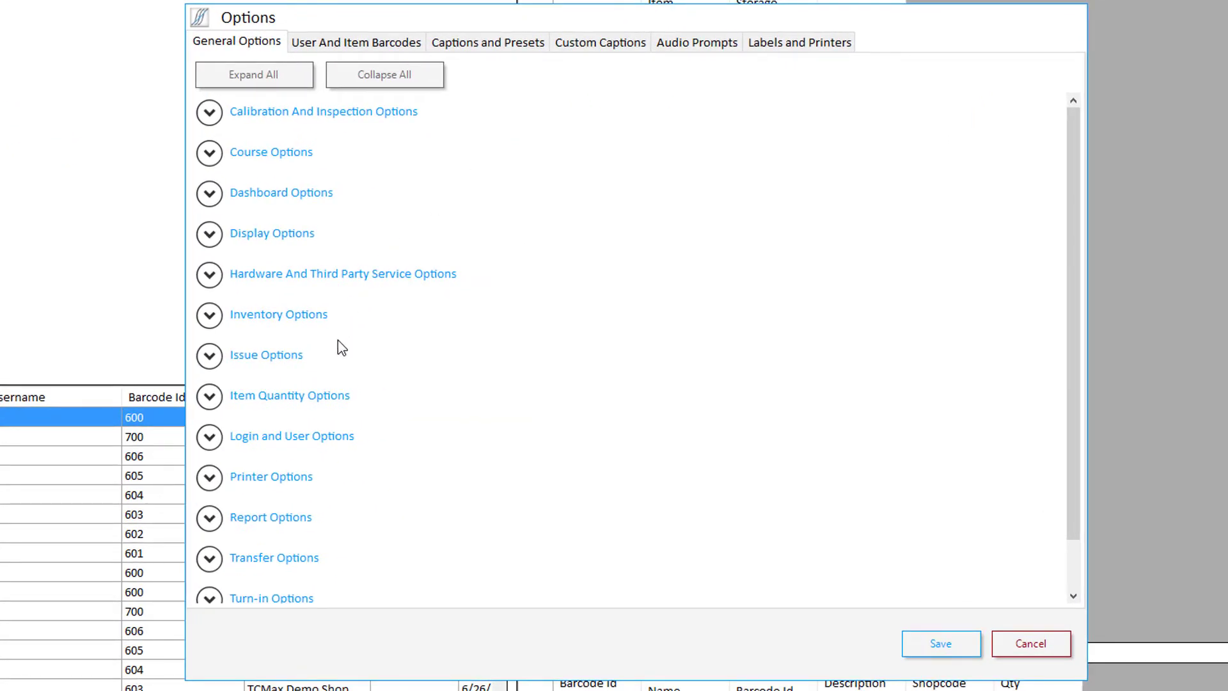
left_click(225, 318)
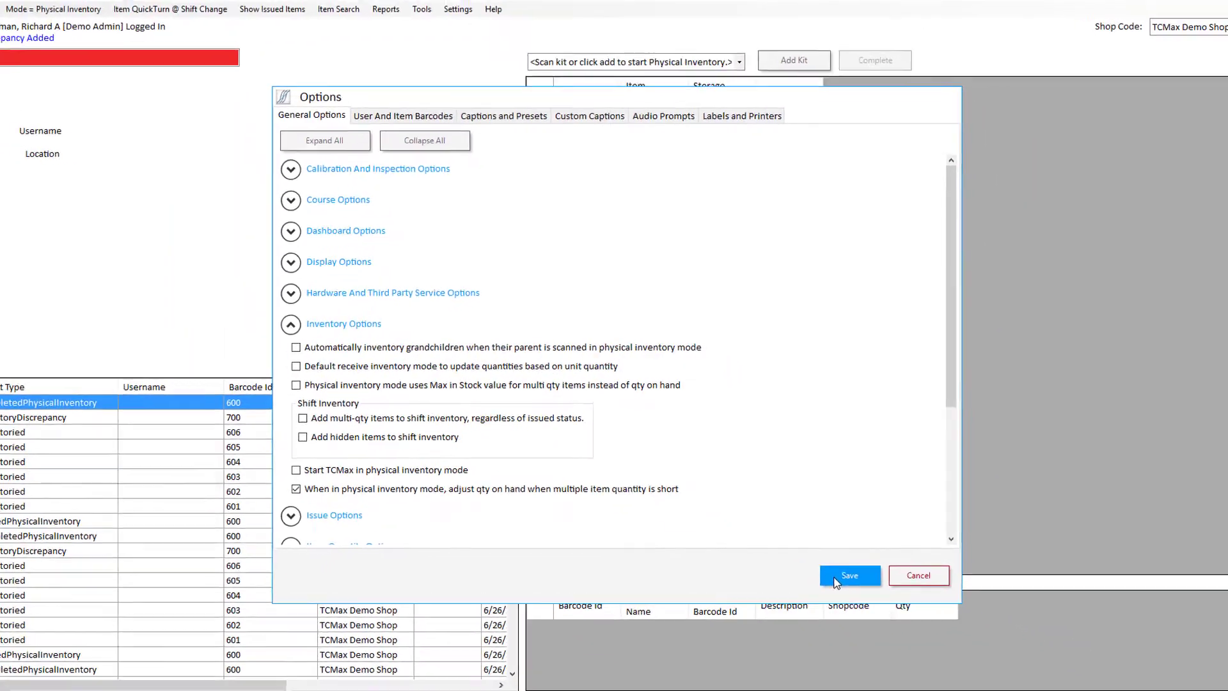
left_click(941, 644)
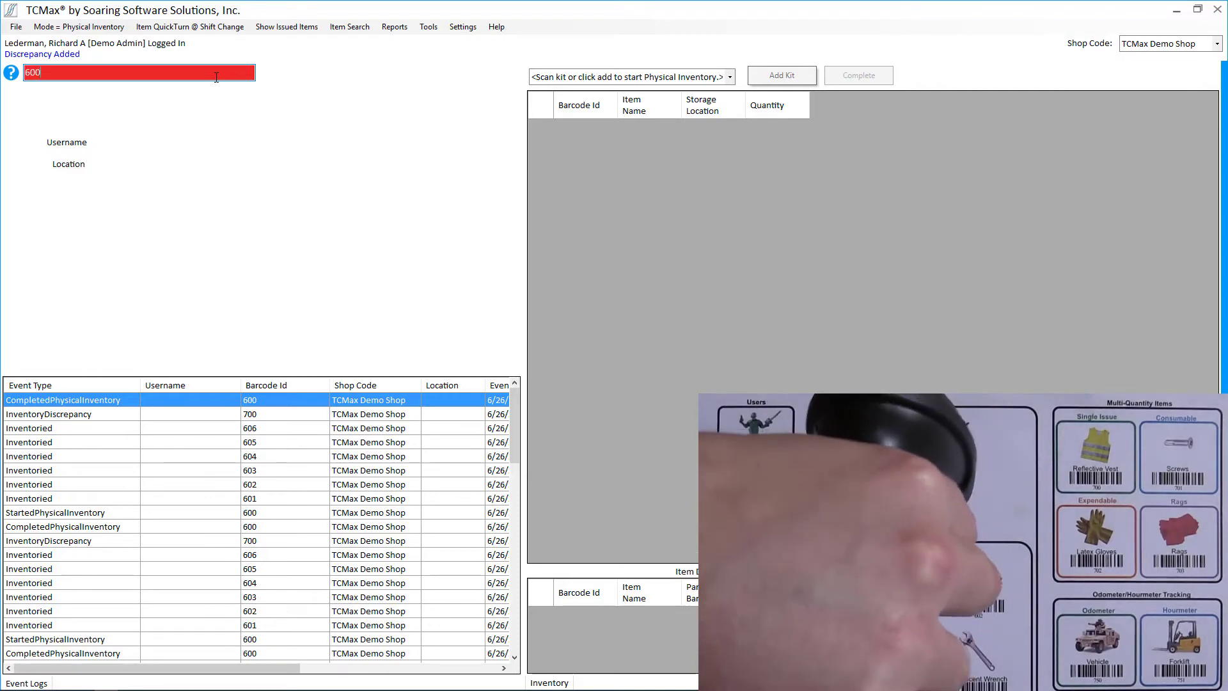
Start a physical inventory of Tool Box kit 600 and inventory its single items 601 through 606
type("600")
key("Return")
type("601")
key("Return")
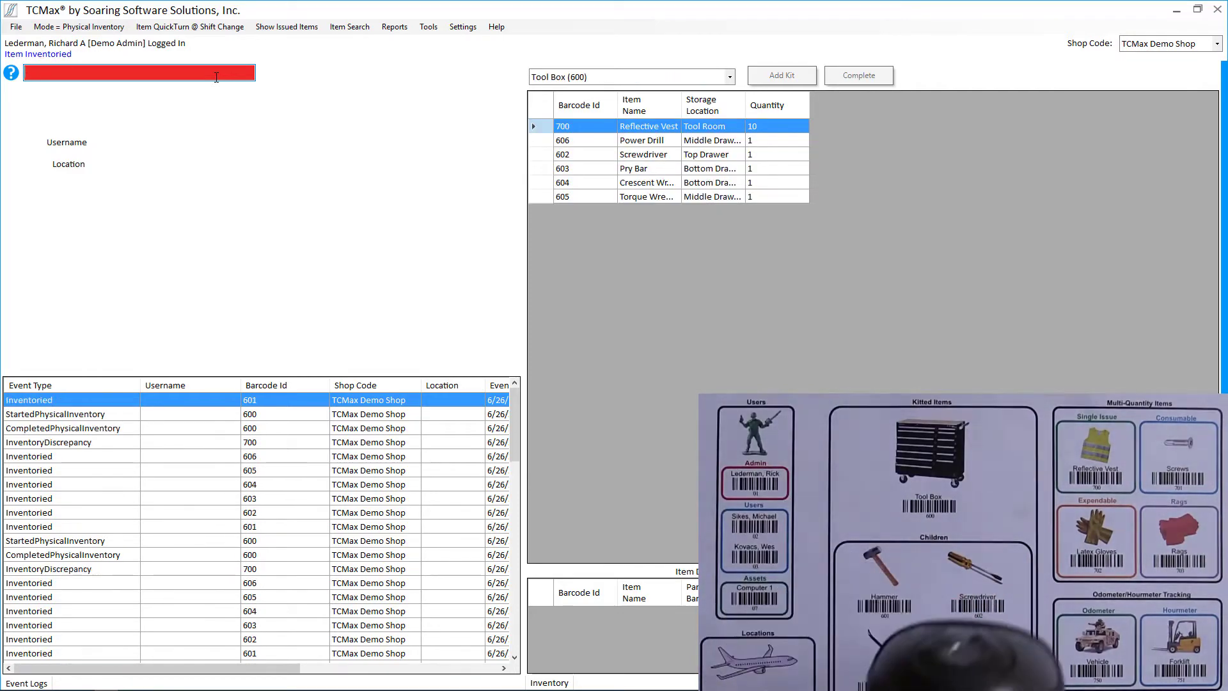
type("602")
key("Return")
type("603")
key("Return")
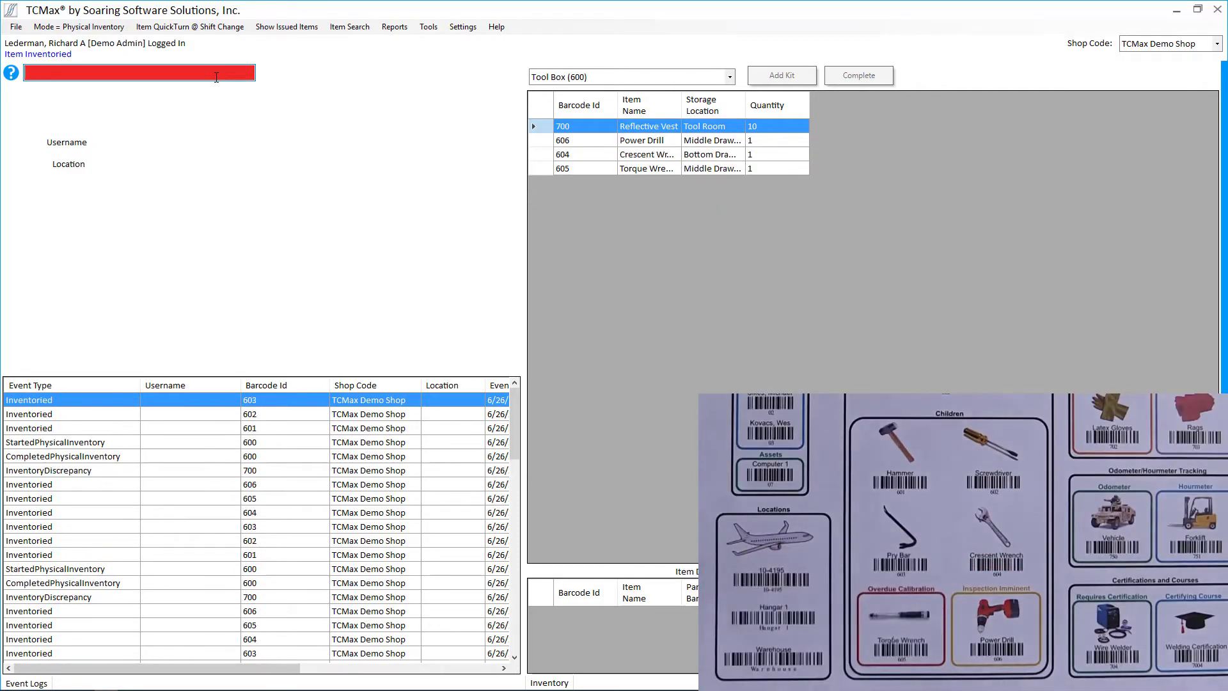
type("604")
key("Return")
type("605")
key("Return")
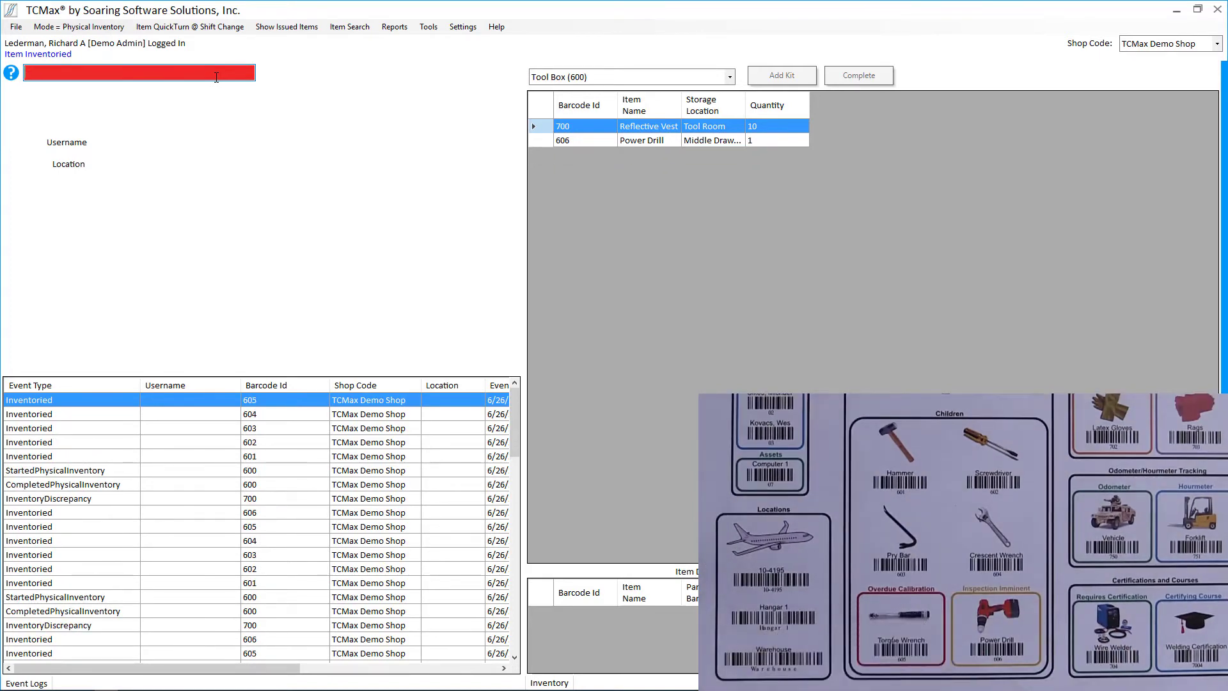
type("606")
key("Return")
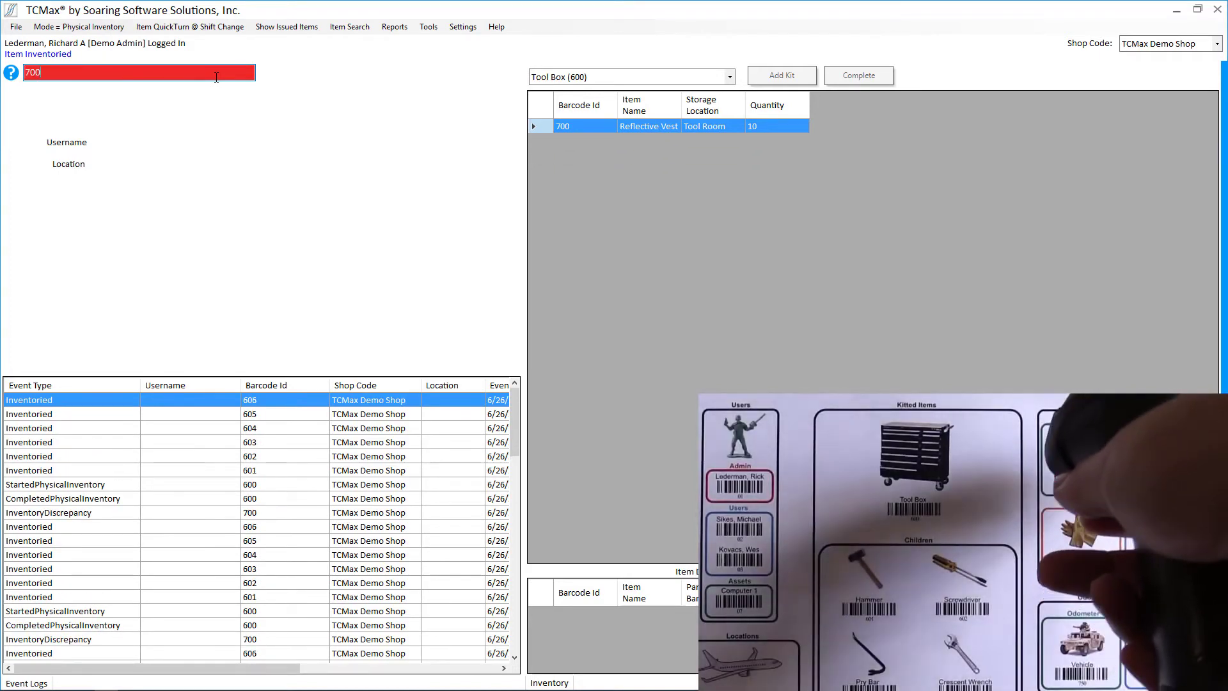
Inventory Reflective Vest 700 with a quantity of 9 and agree to update its stock quantity to 9
type("700")
key("Return")
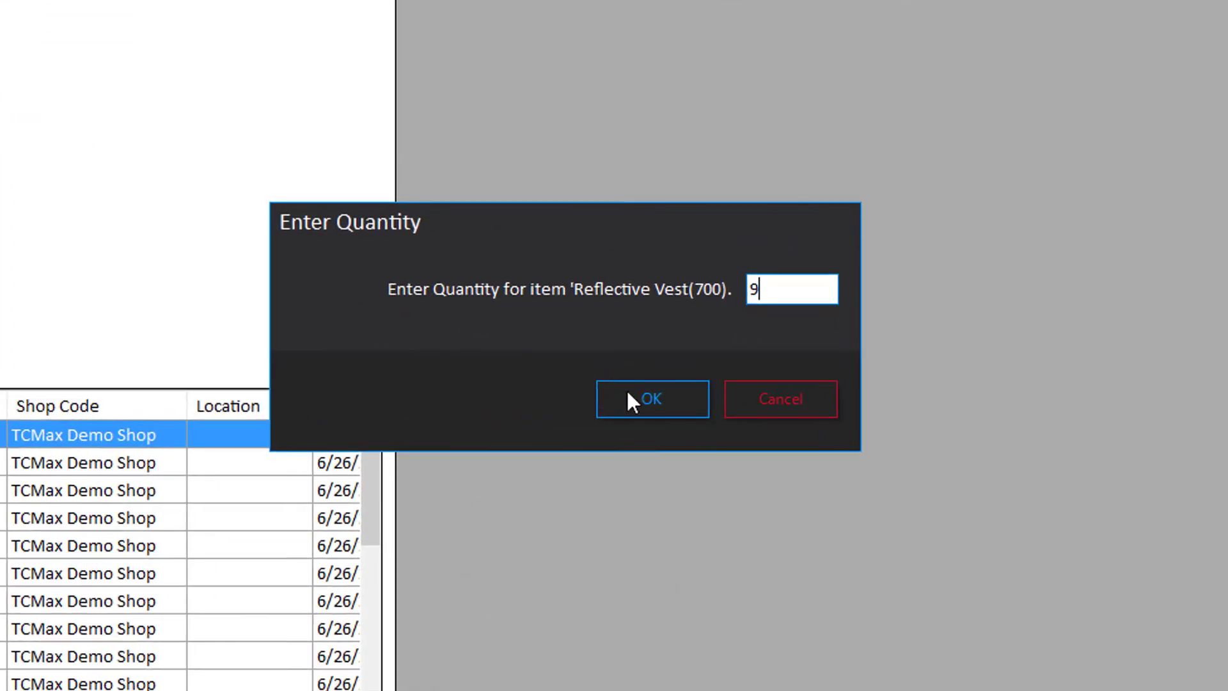
left_click(633, 396)
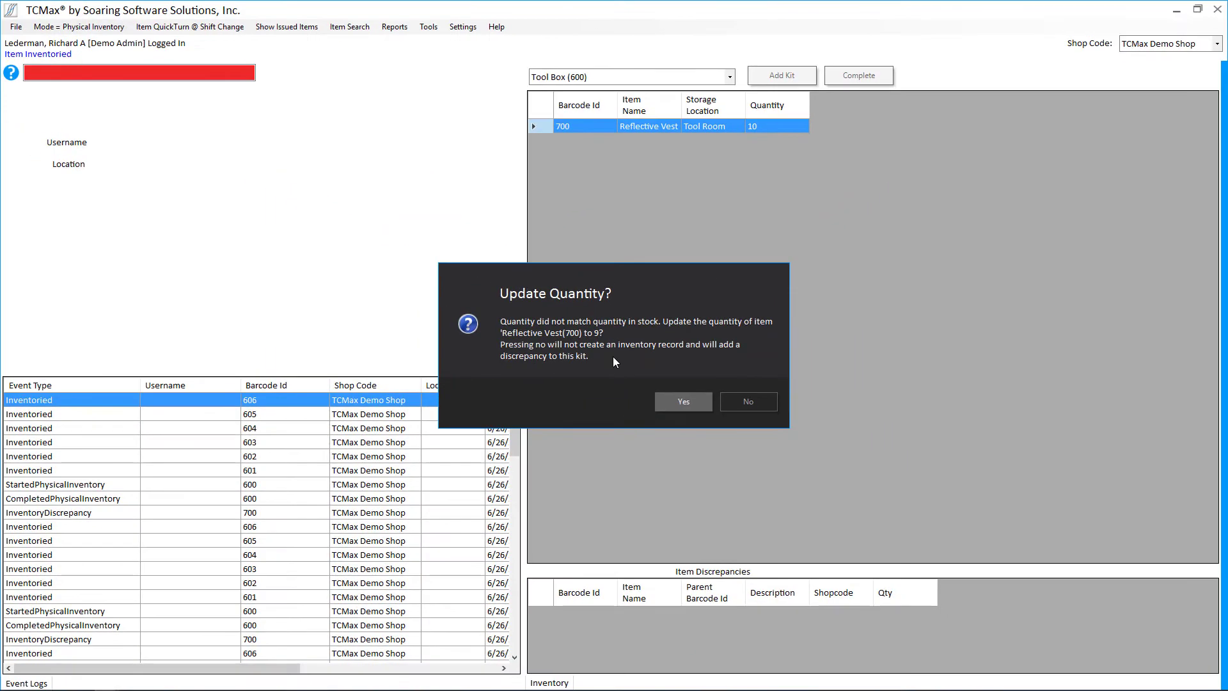
left_click(671, 402)
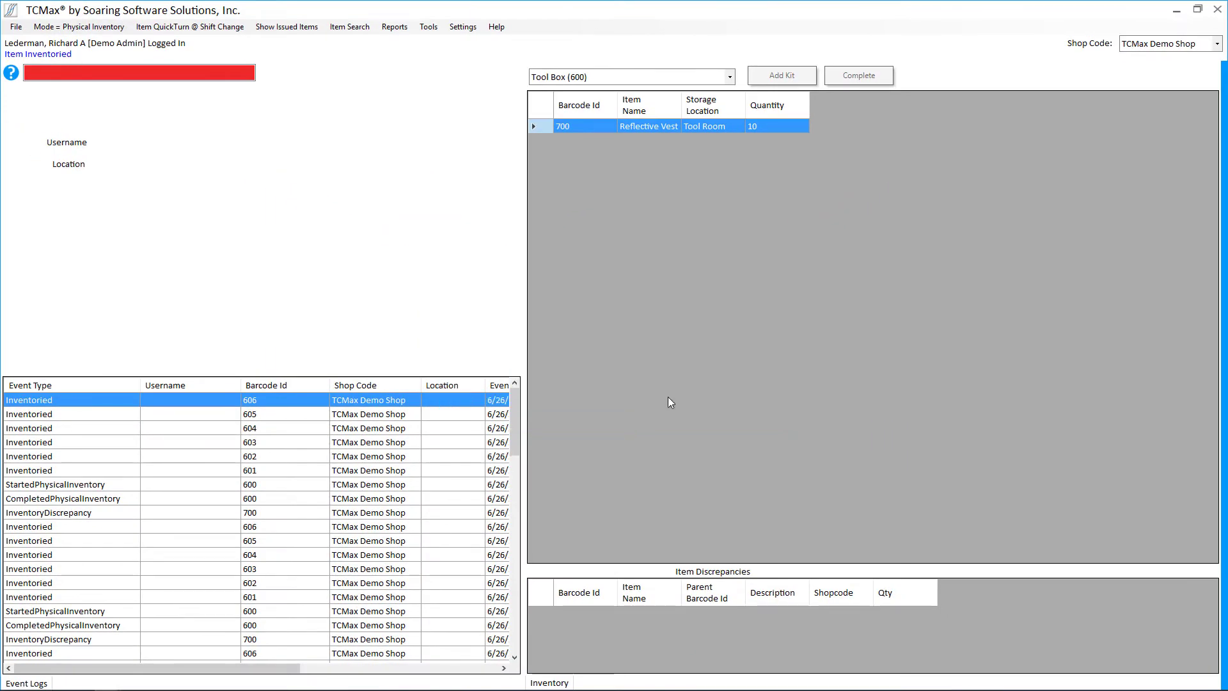
Run the Physical Inventory and Inventory mode discrepancies report for today to check the Reflective Vest entries, and return to the main screen
left_click(73, 29)
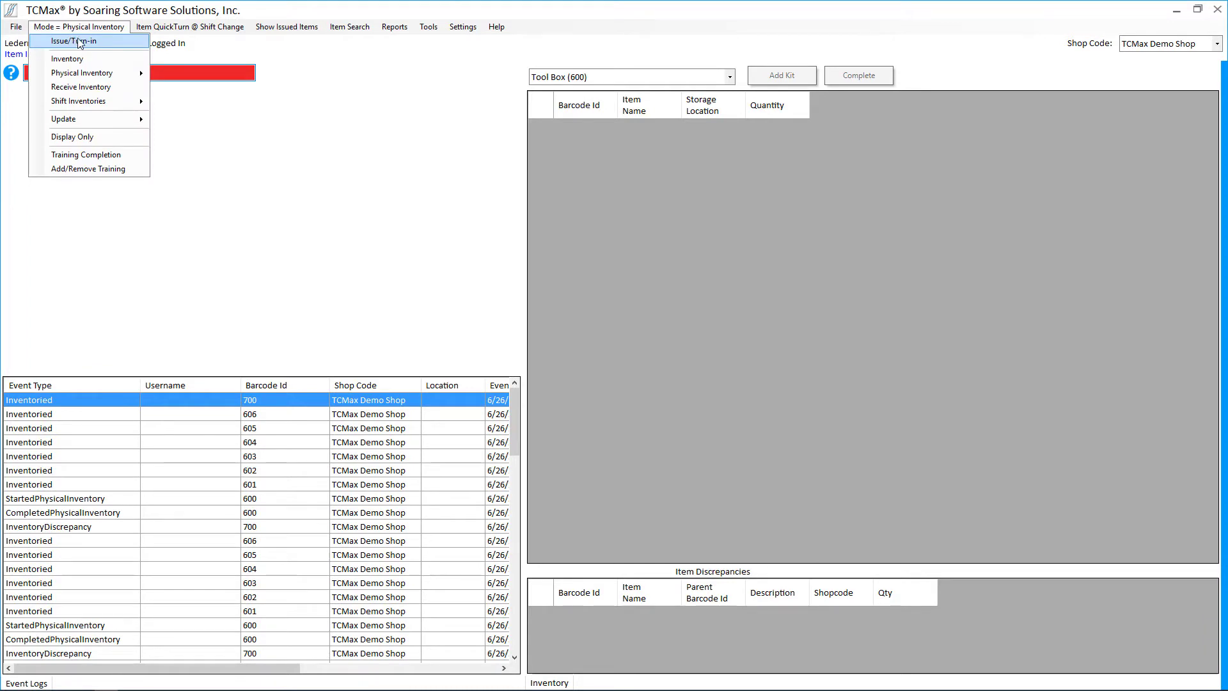
left_click(394, 27)
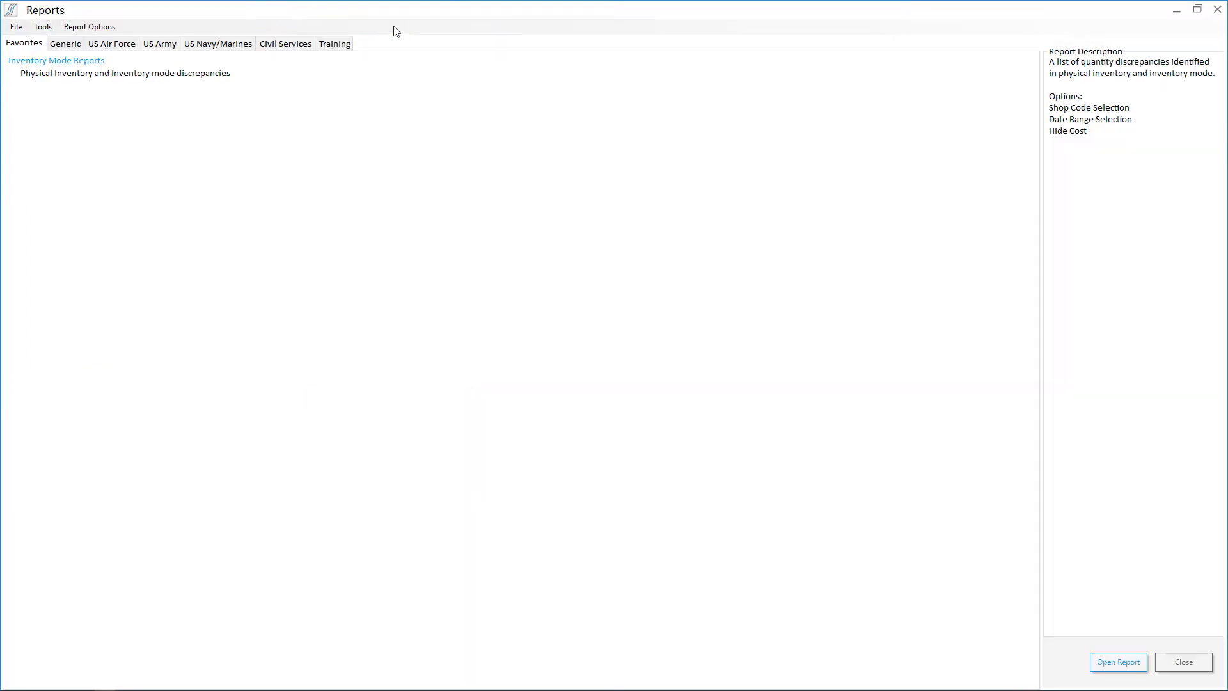
left_click(166, 75)
left_click(1117, 660)
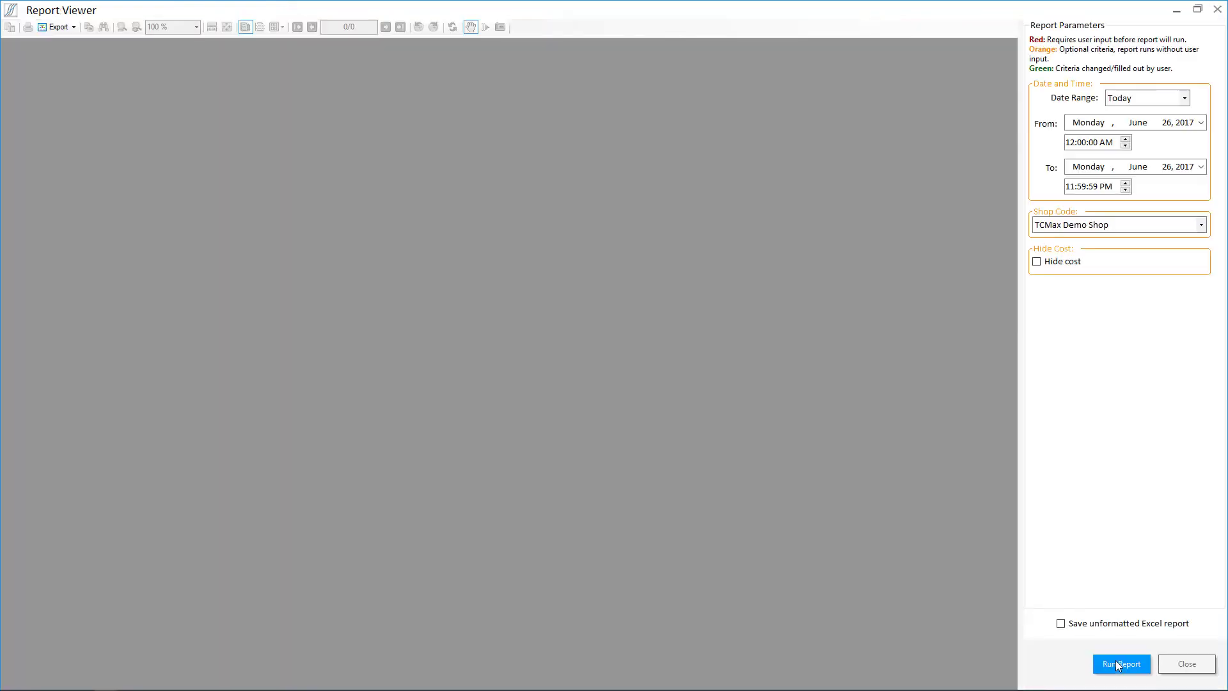
left_click(1121, 664)
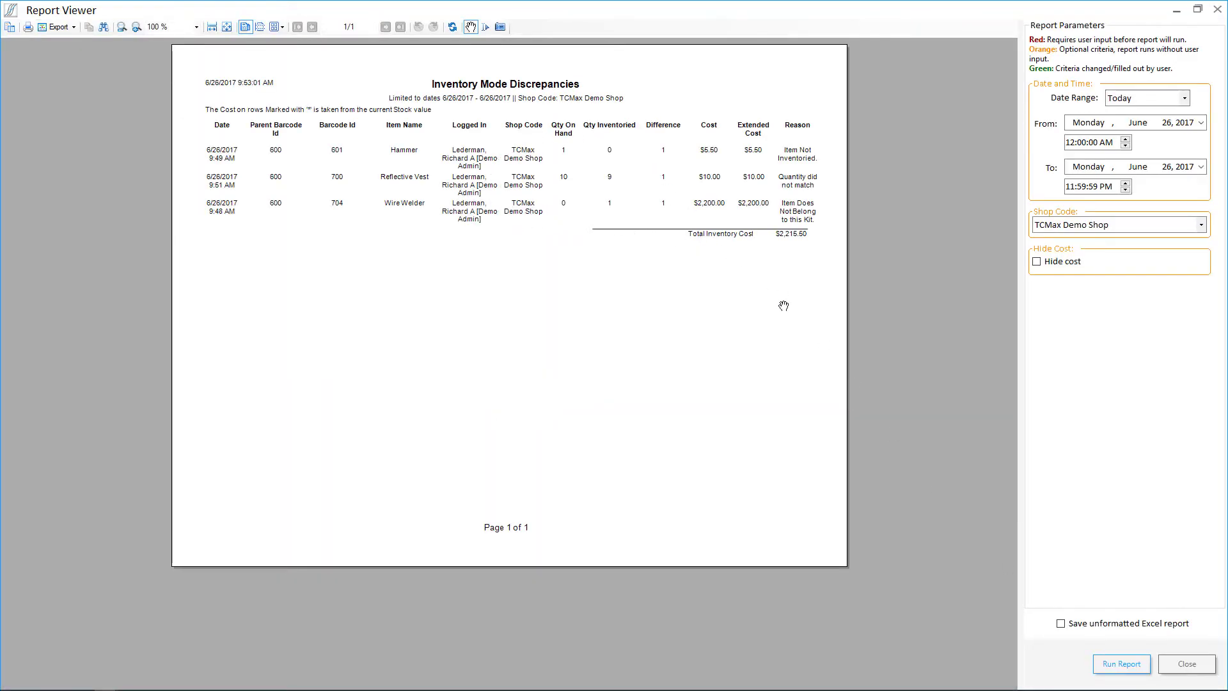
left_click(1181, 658)
left_click(1181, 659)
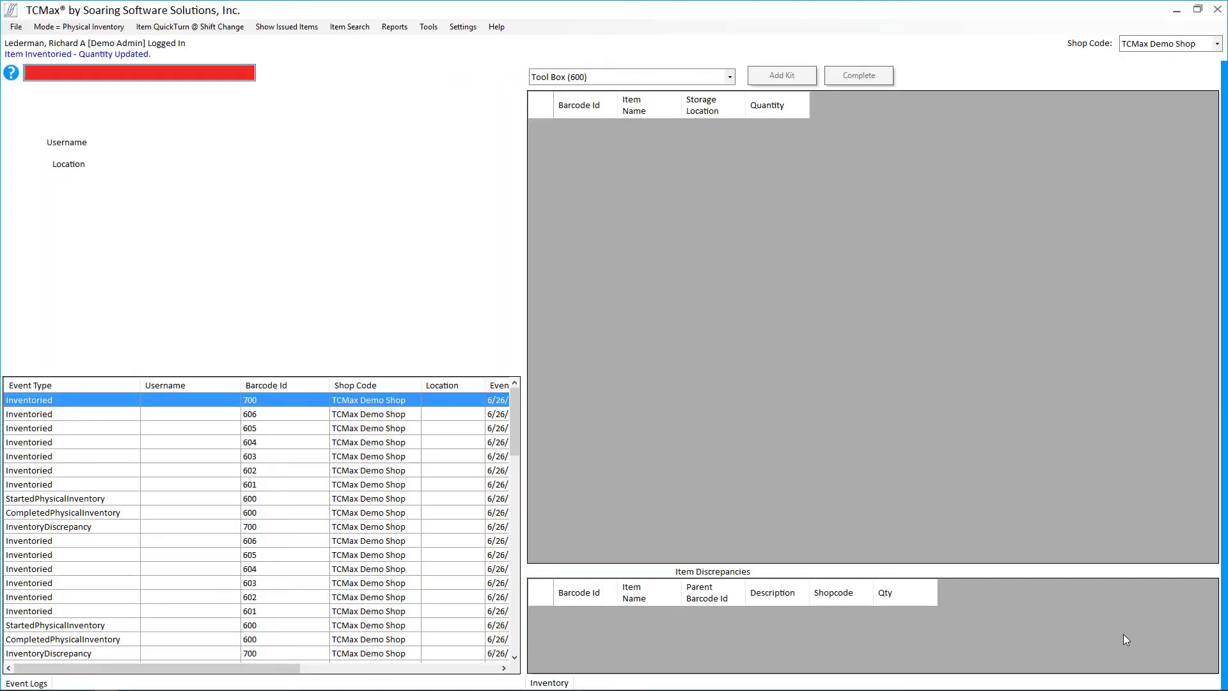
Switch to Issue/Turn-in mode and display item 700 to check the Reflective Vest's quantity on hand
left_click(92, 27)
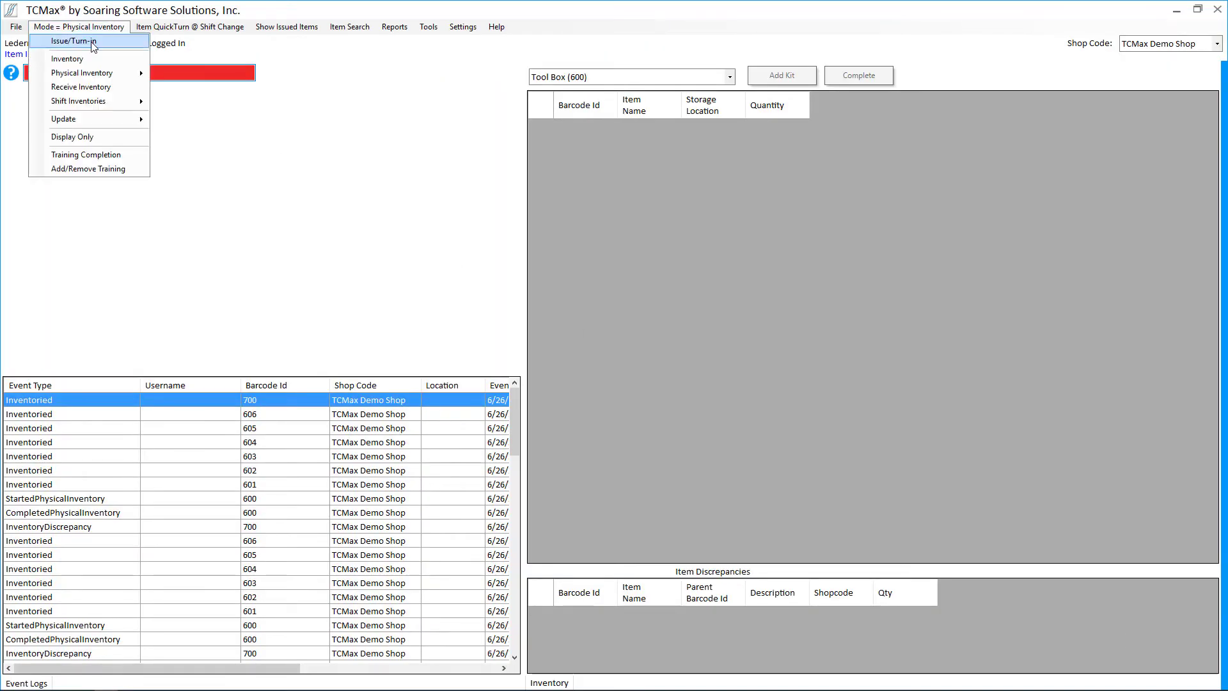
left_click(91, 54)
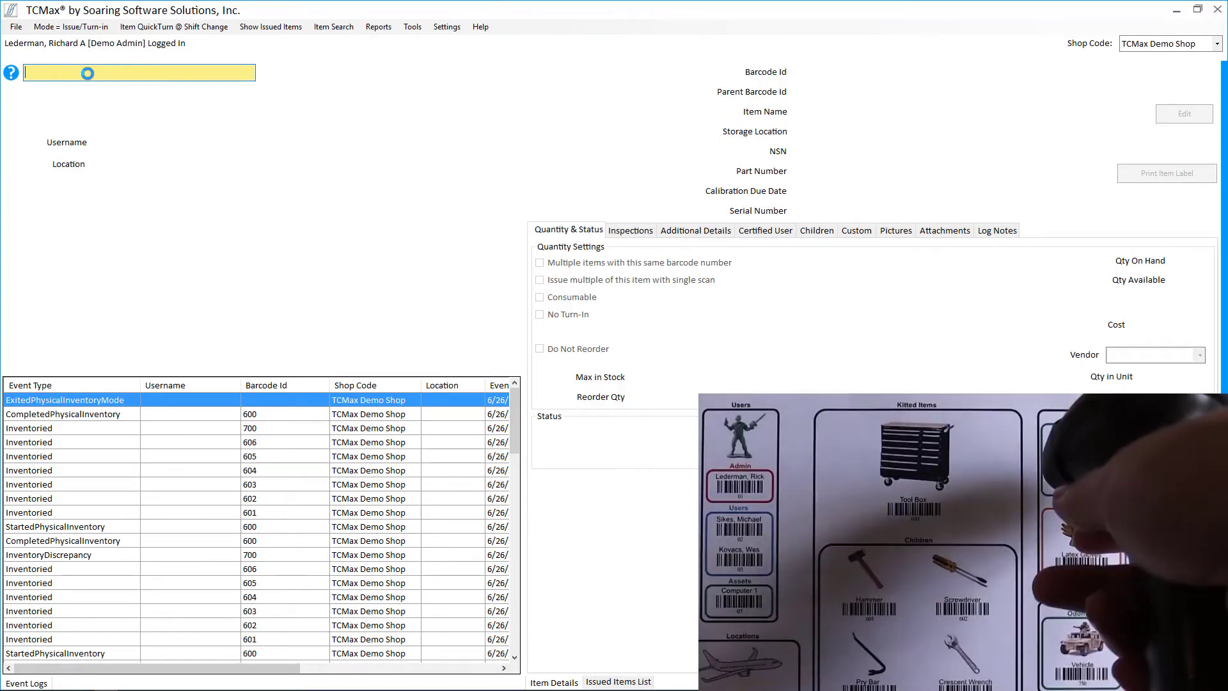
type("700")
key("Return")
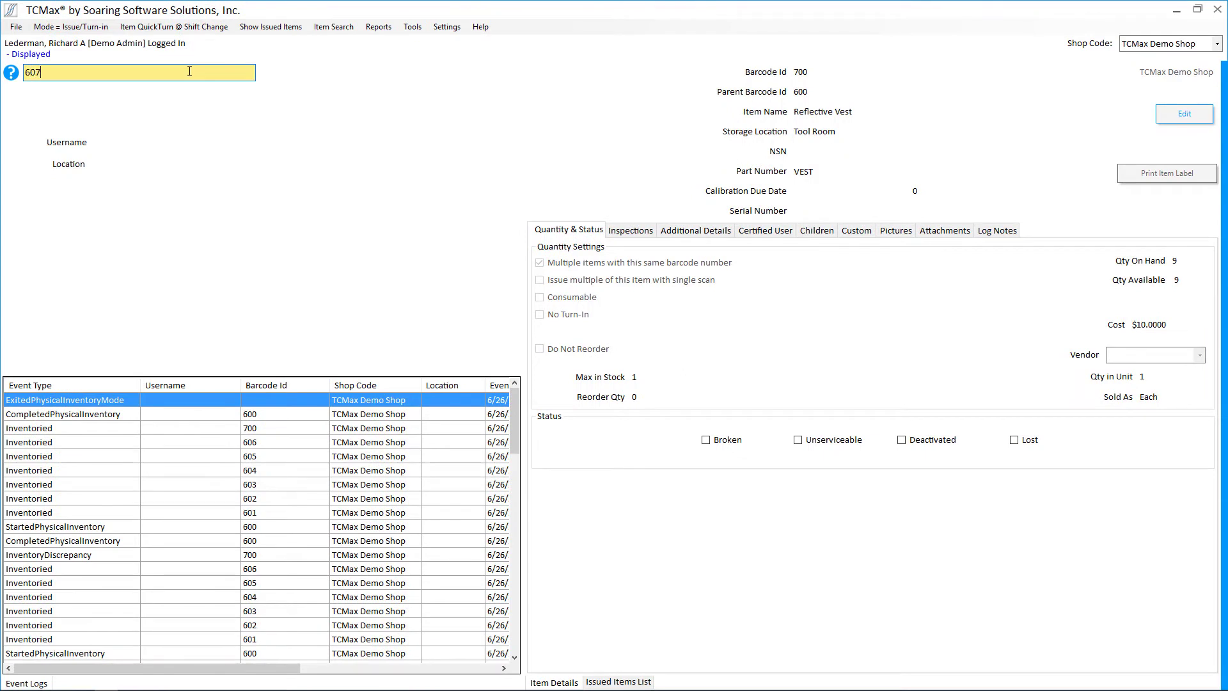
Add a new item with barcode 607, parent barcode 606 and the name Drill Bit, and save it
key("Return")
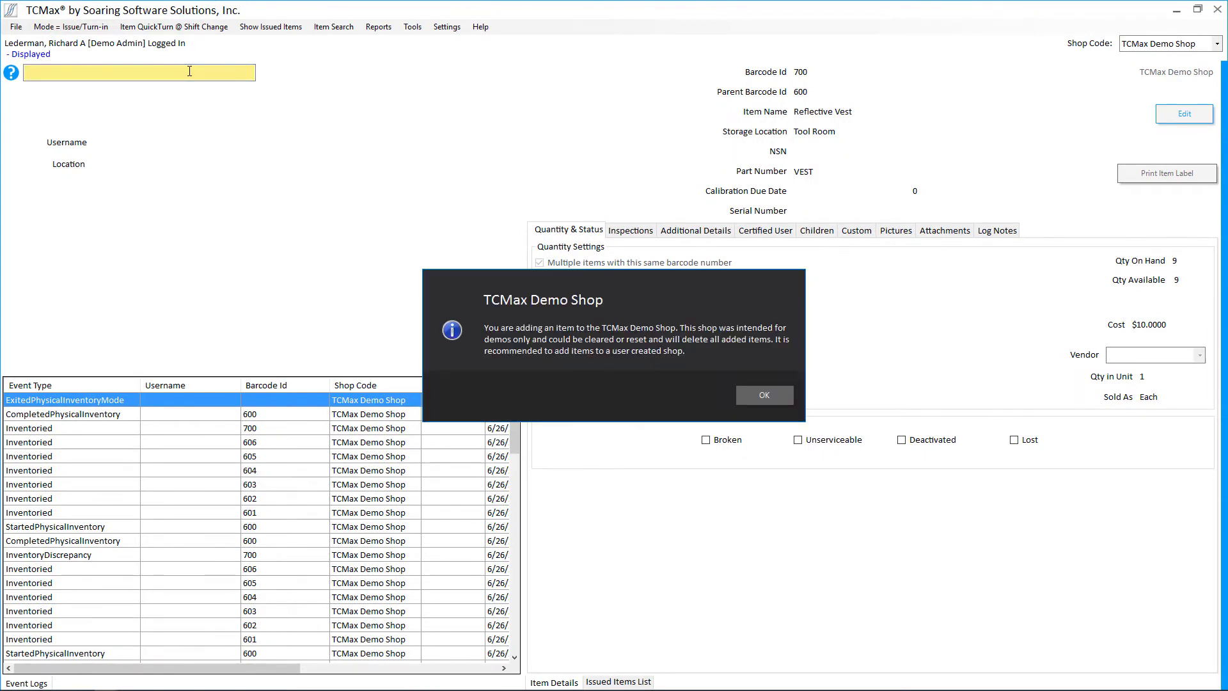
key("Return")
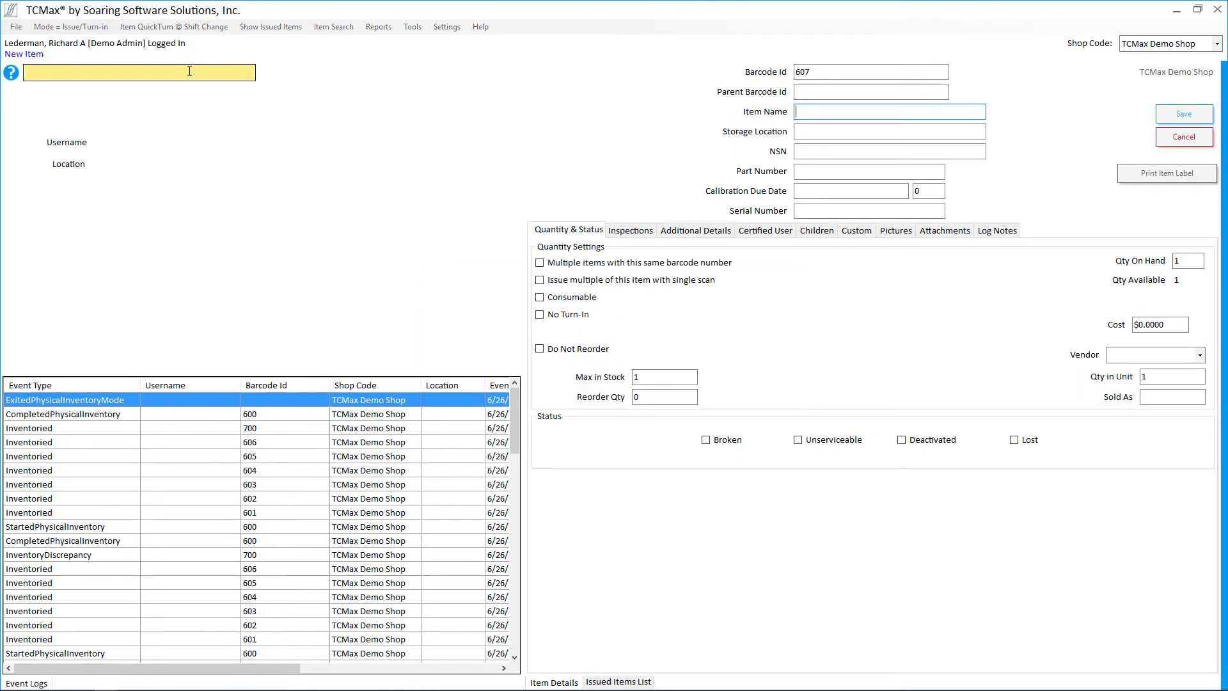
key("shift+Tab")
type("60")
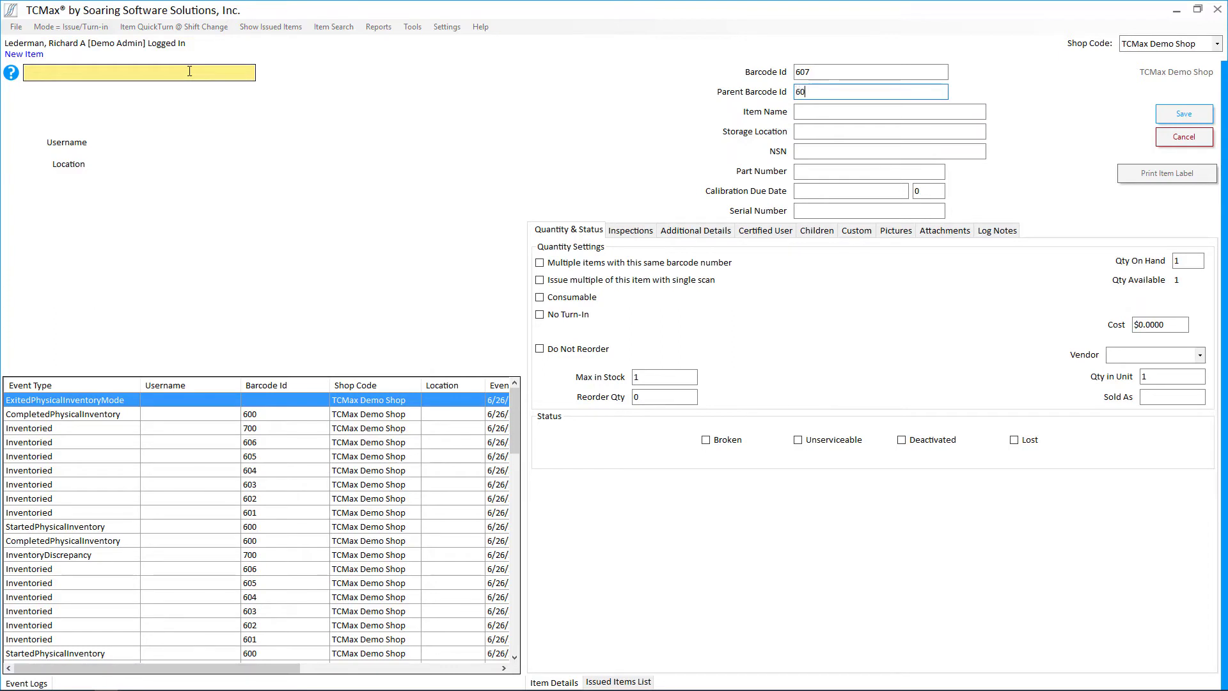
key("Tab")
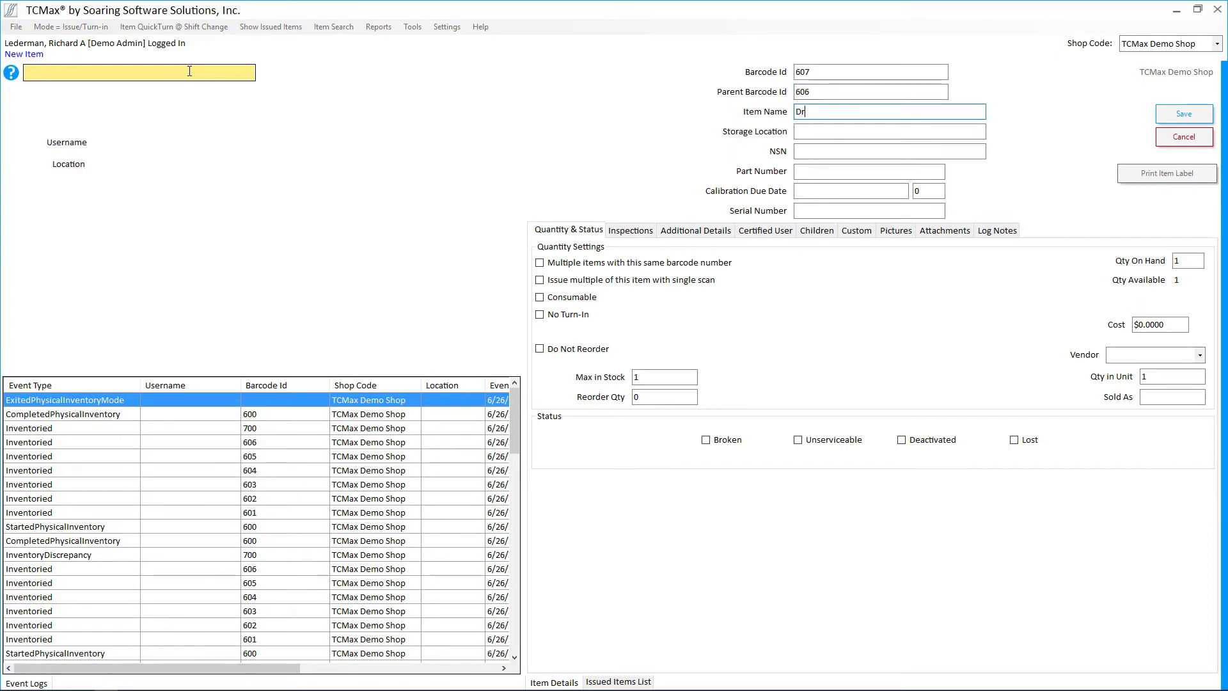
type("Drill Bit")
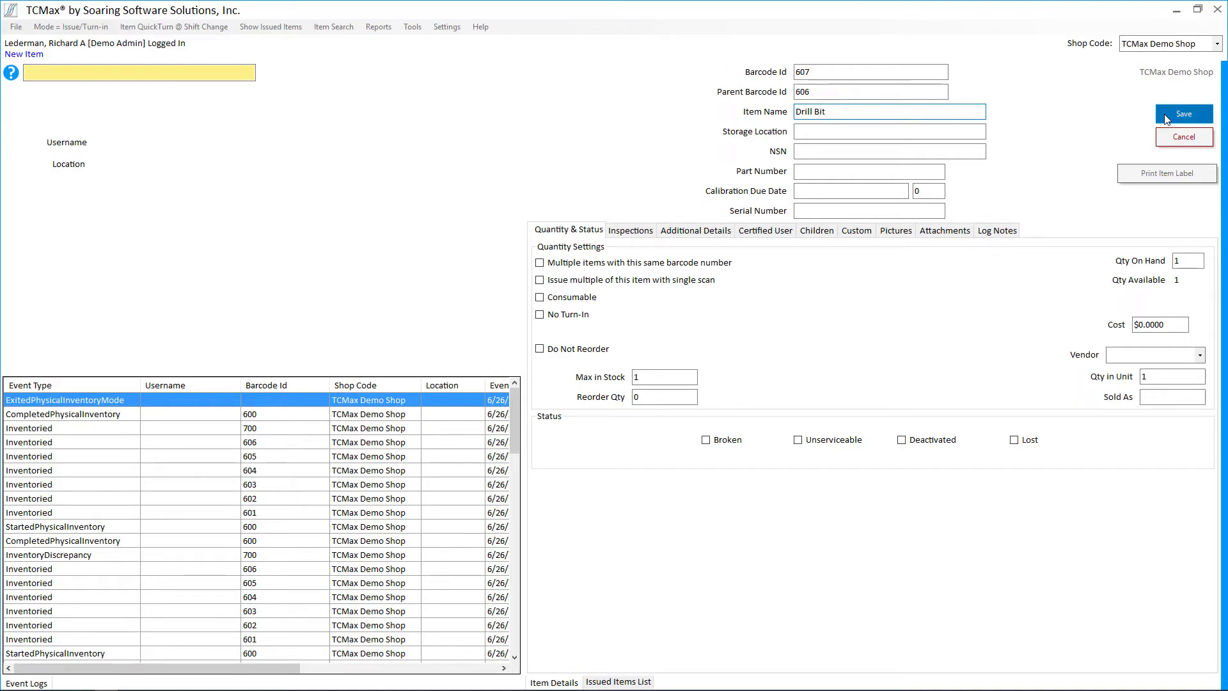
left_click(1165, 119)
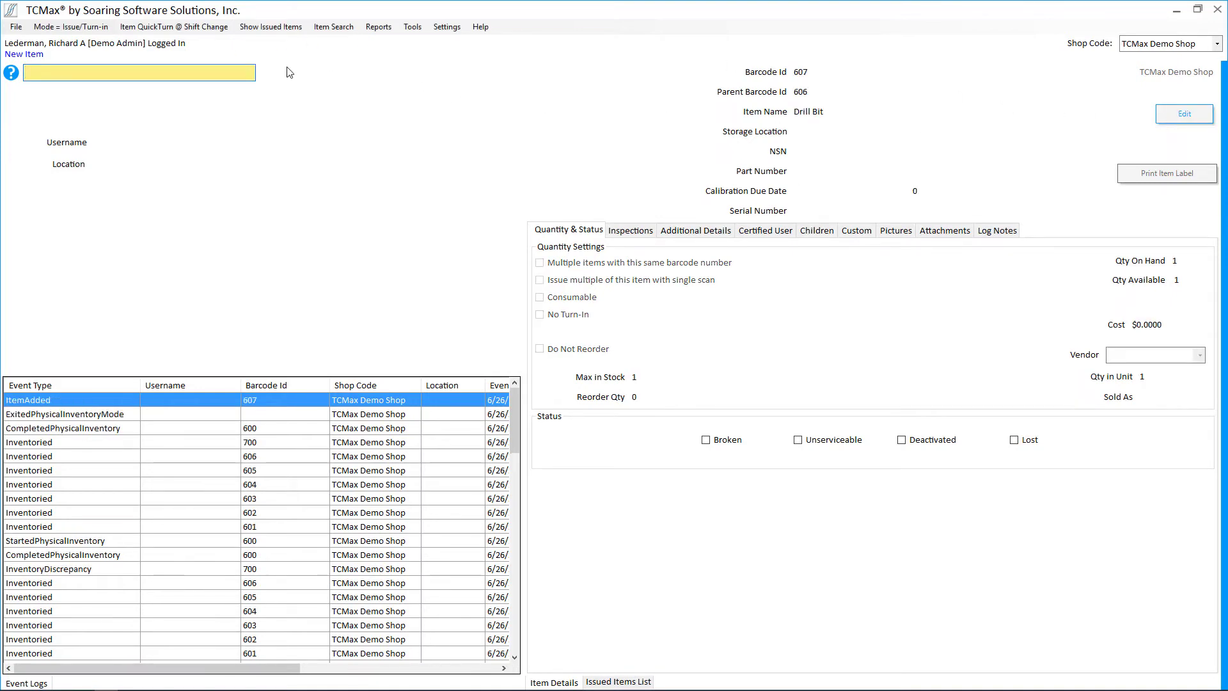
Physically inventory Tool Box kit 600 with direct children only, entering 9 for Reflective Vest 700, and complete the kit
left_click(61, 28)
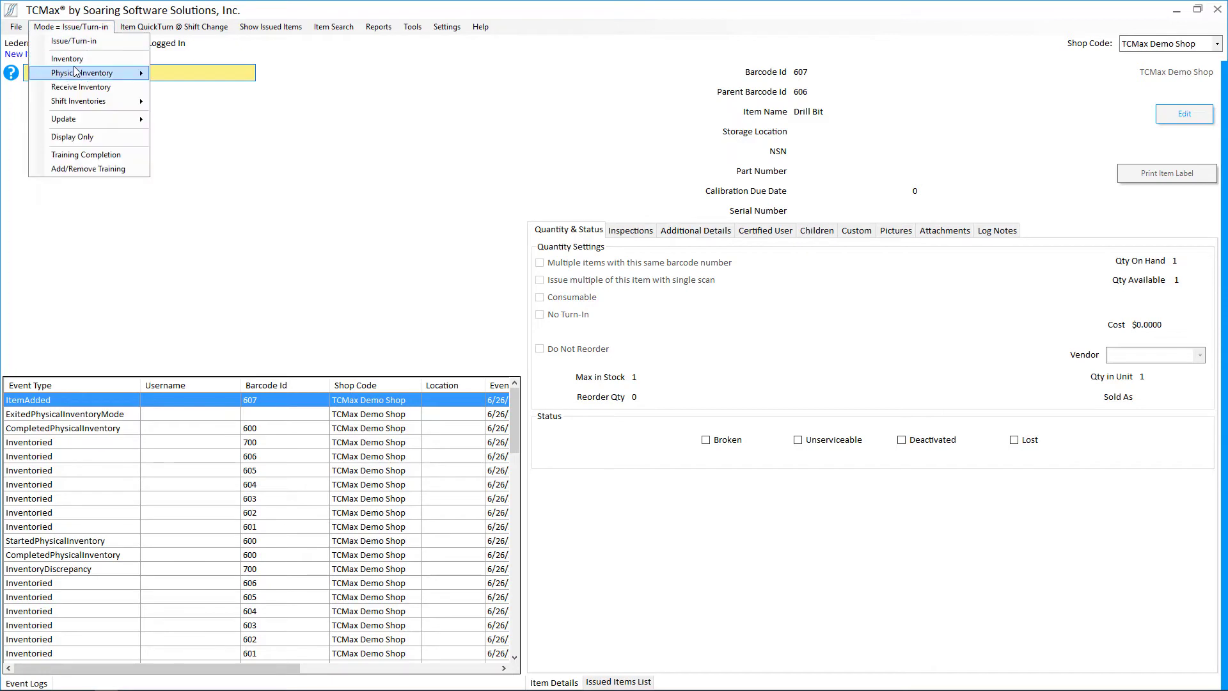
mouse_move(75, 71)
left_click(180, 75)
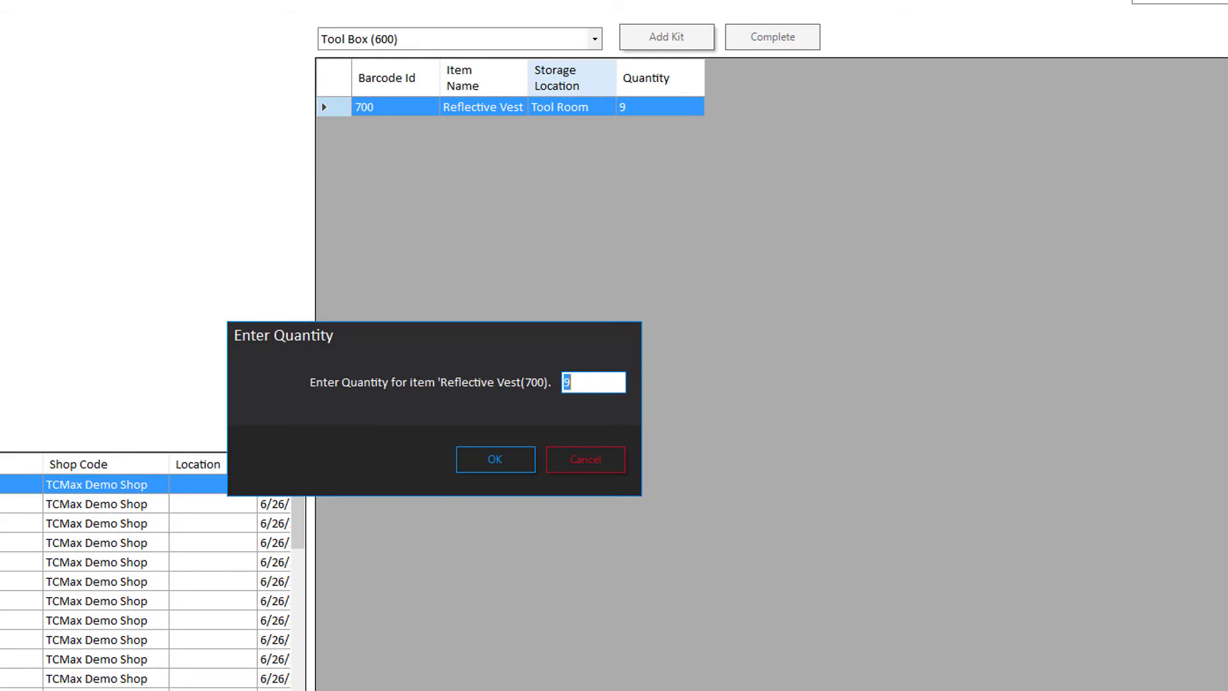
left_click(493, 460)
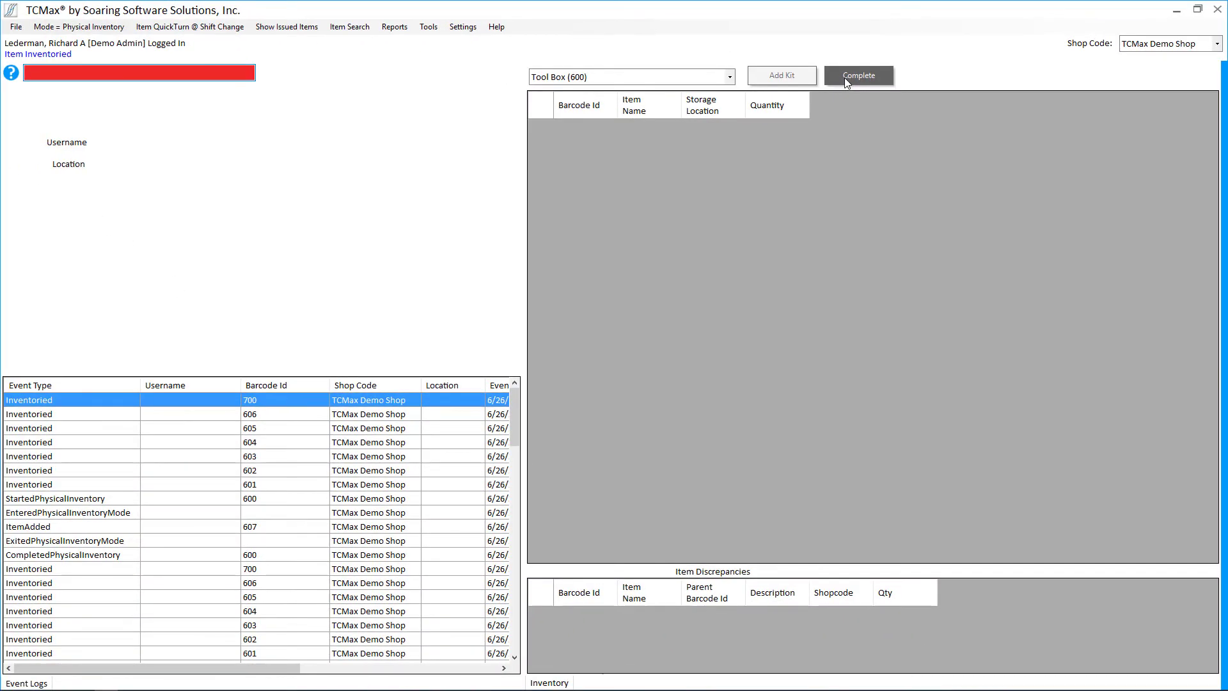
left_click(846, 82)
Physically inventory Tool Box kit 600 with grandchildren included, entering 9 for Reflective Vest 700 and inventorying Drill Bit 607
left_click(92, 27)
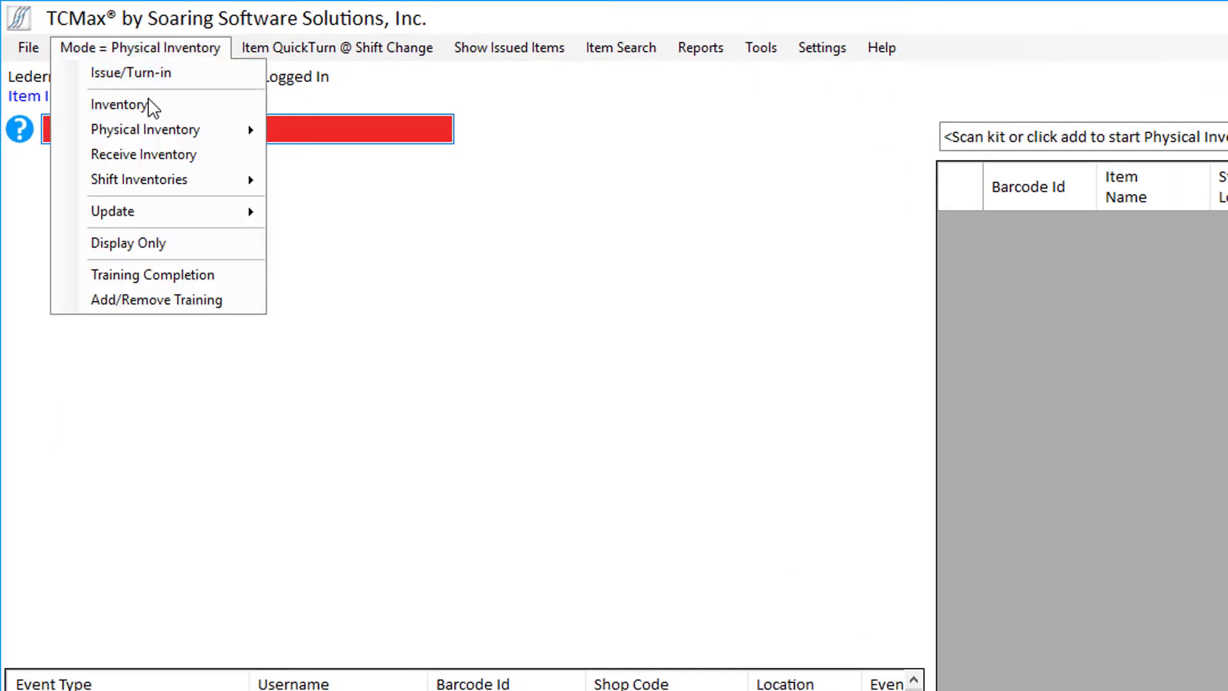
mouse_move(144, 130)
left_click(339, 157)
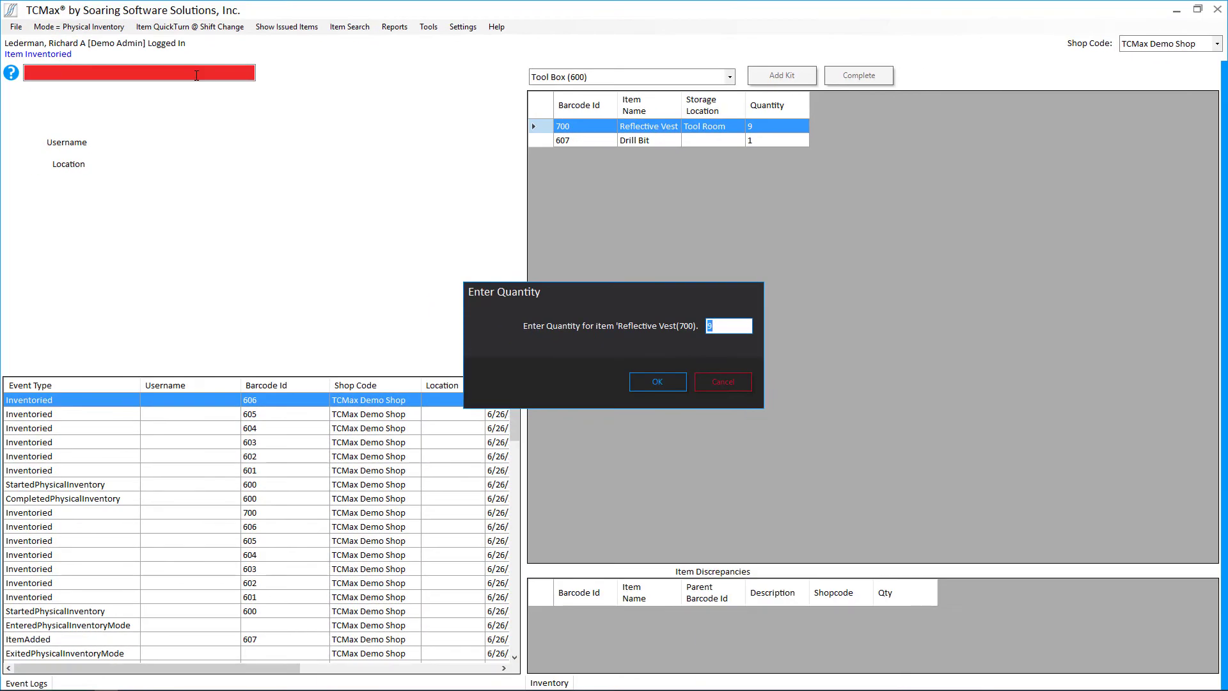
key("Return")
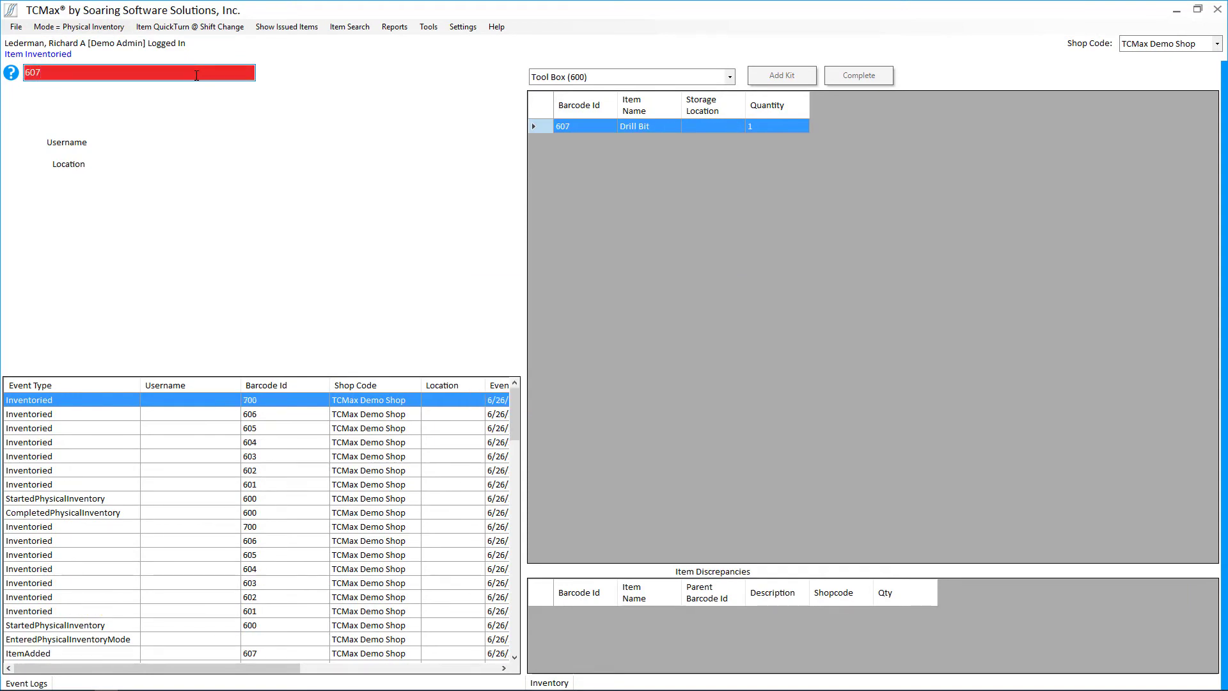
key("Return")
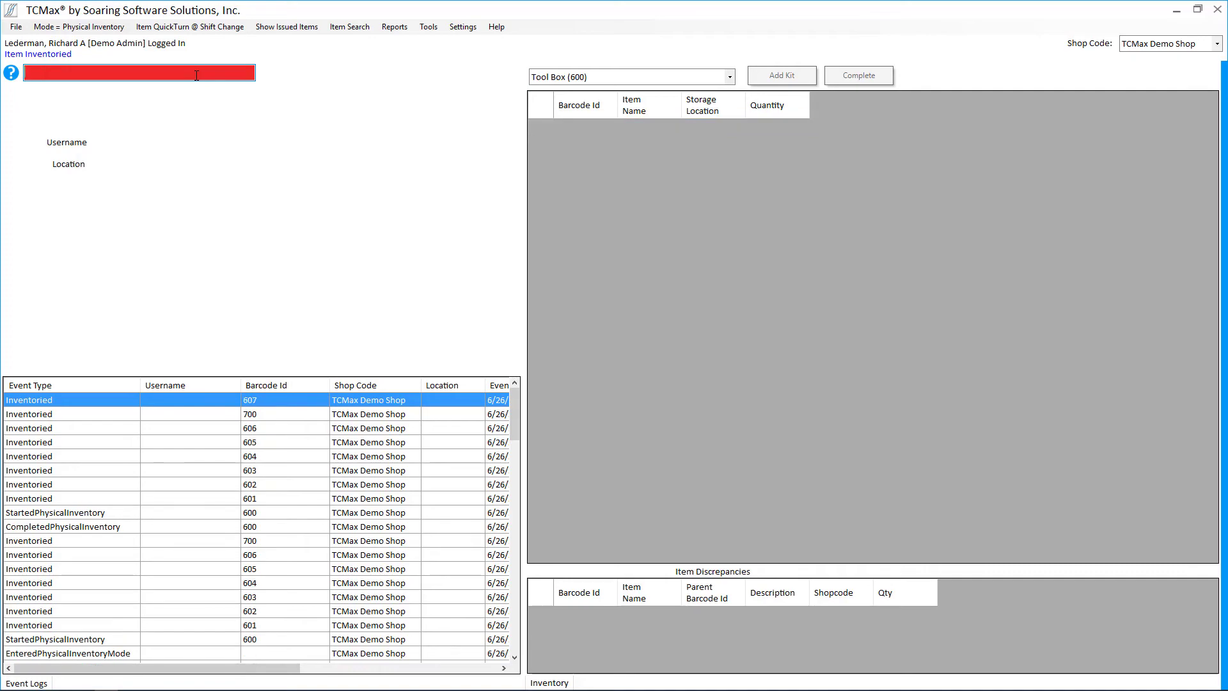
Close the Tool Box inventory by switching to Issue/Turn-in mode, and enter Physical Inventory with Children to check the list of kits in progress
left_click(89, 27)
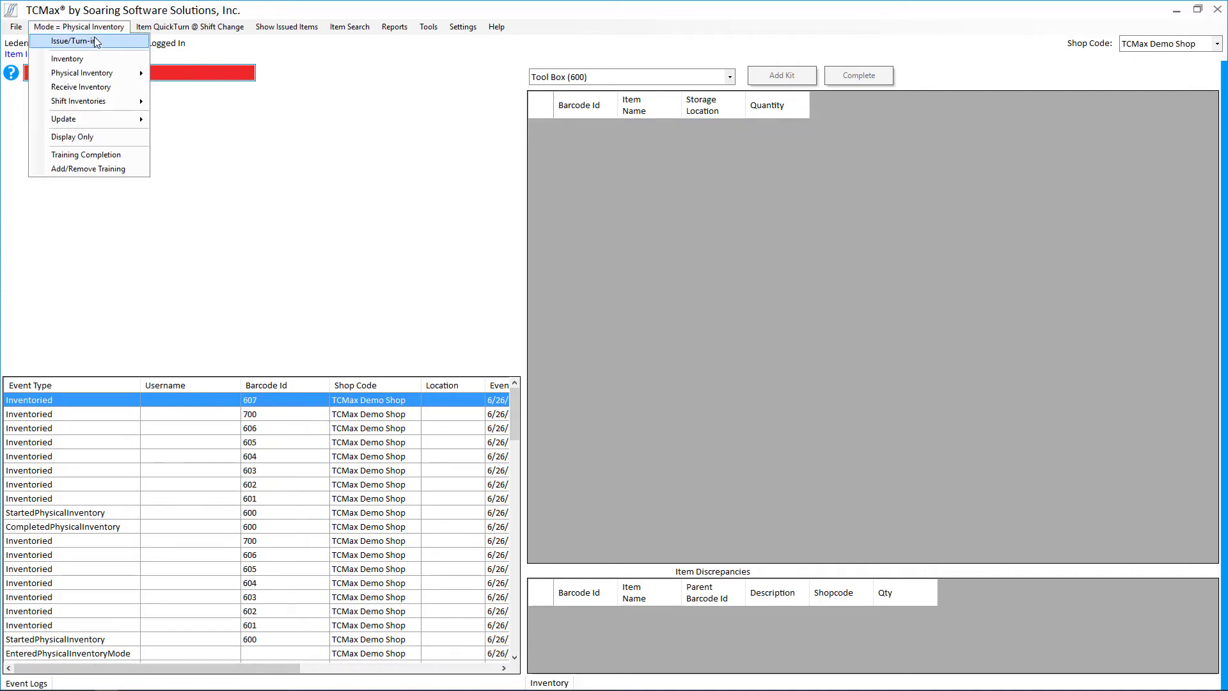
left_click(94, 41)
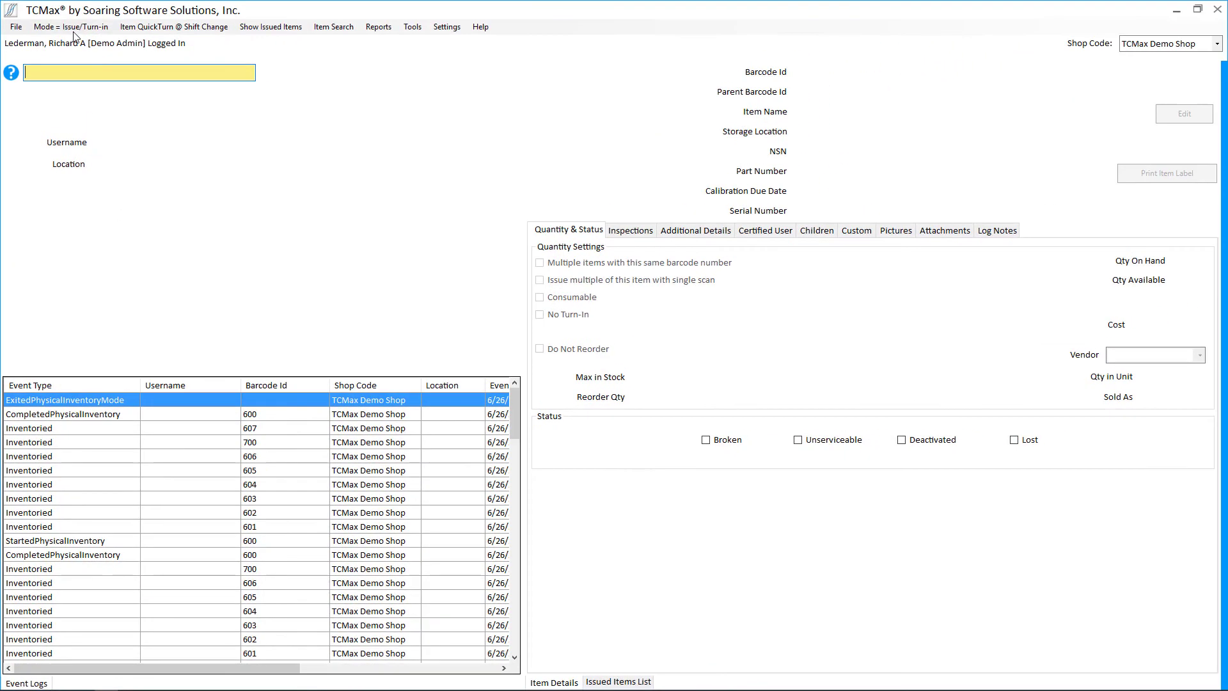
left_click(75, 29)
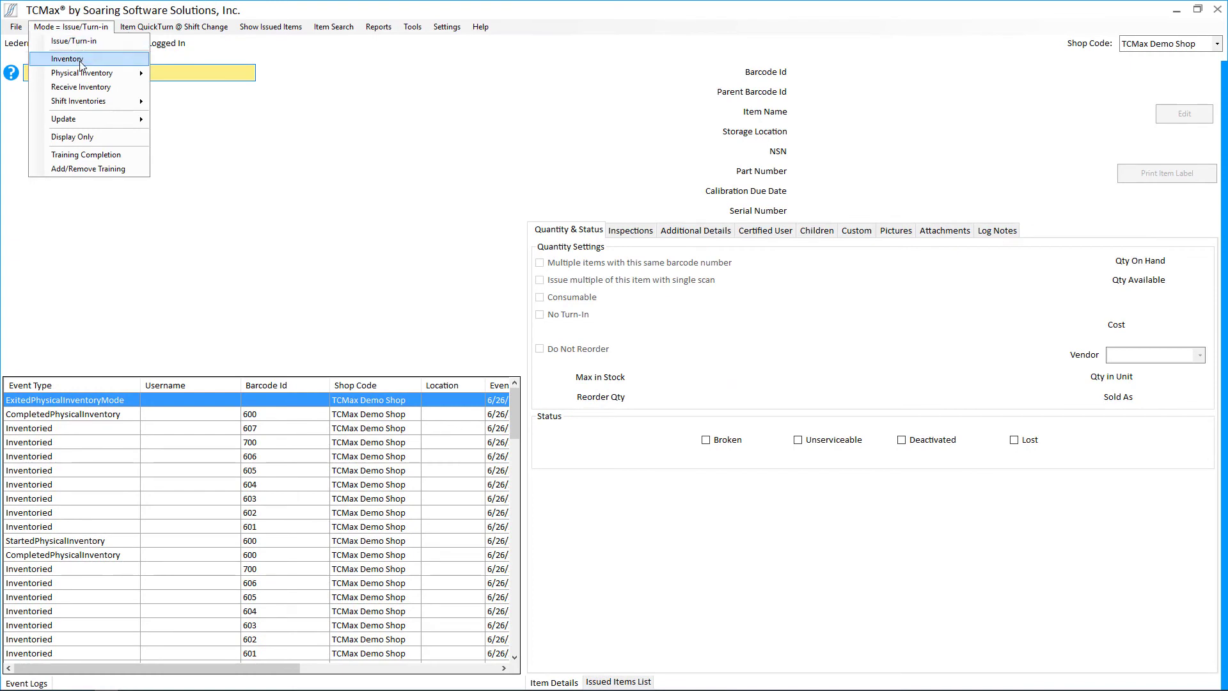
mouse_move(115, 72)
left_click(227, 74)
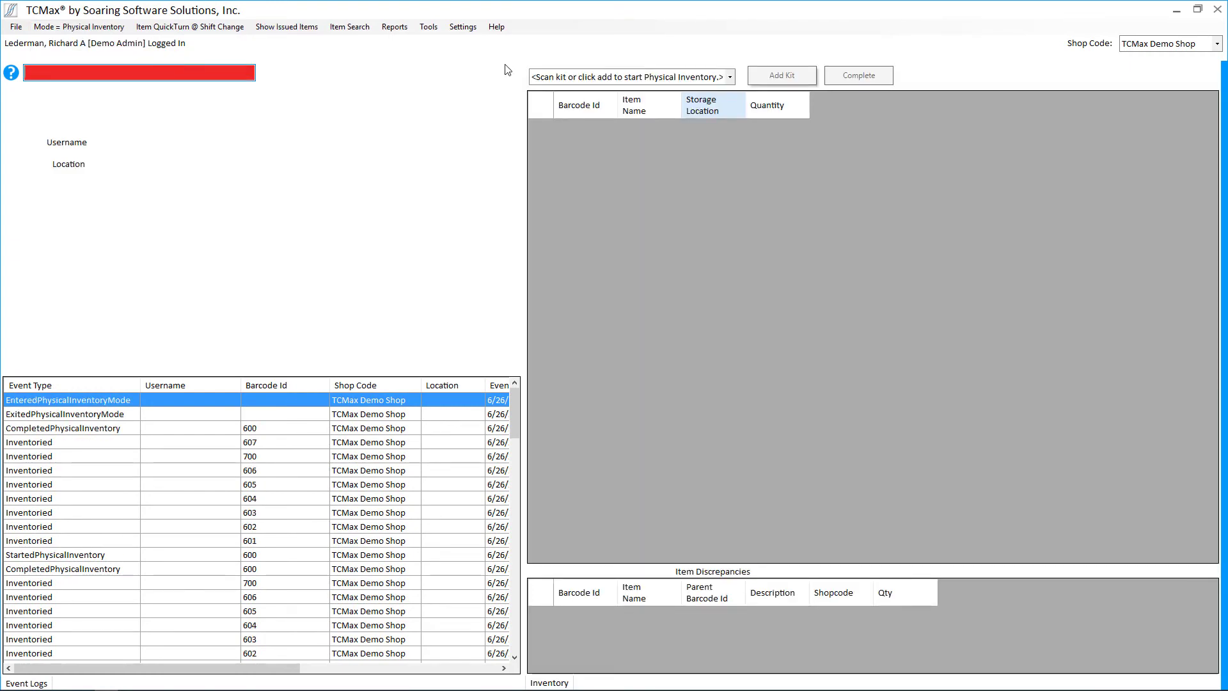
left_click(682, 80)
left_click(678, 91)
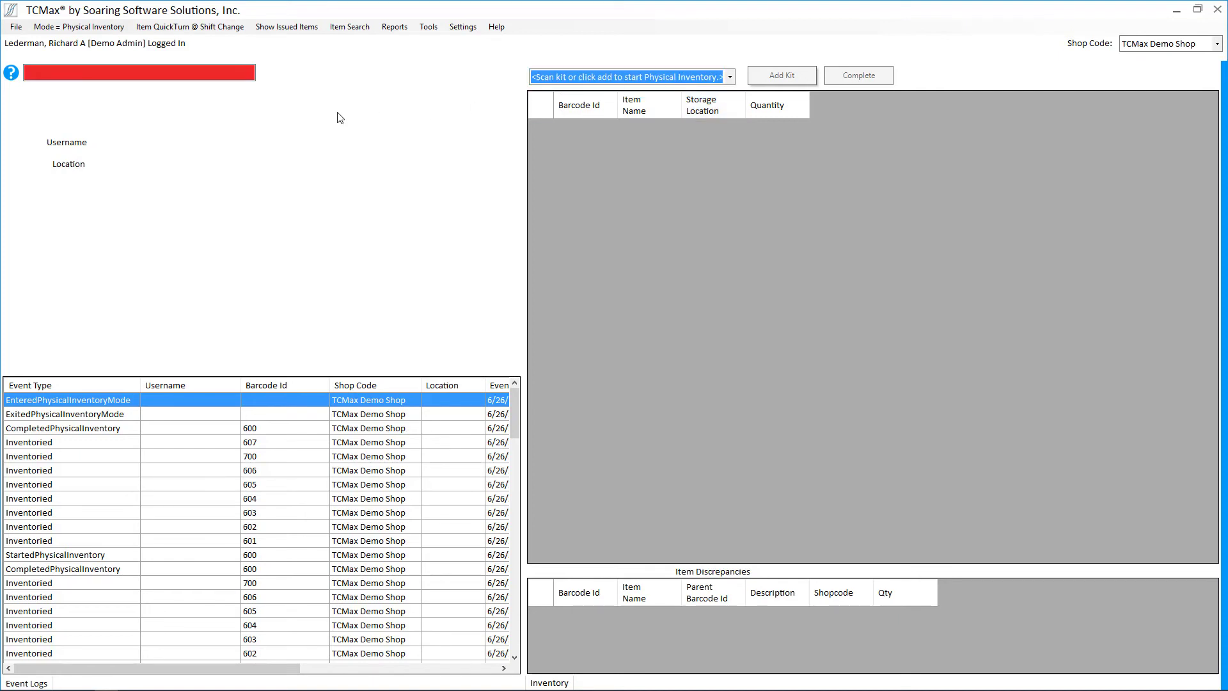
Start a physical inventory of Tool Box kit 600 and inventory Hammer 601, Screwdriver 602 and Pry Bar 603
left_click(210, 75)
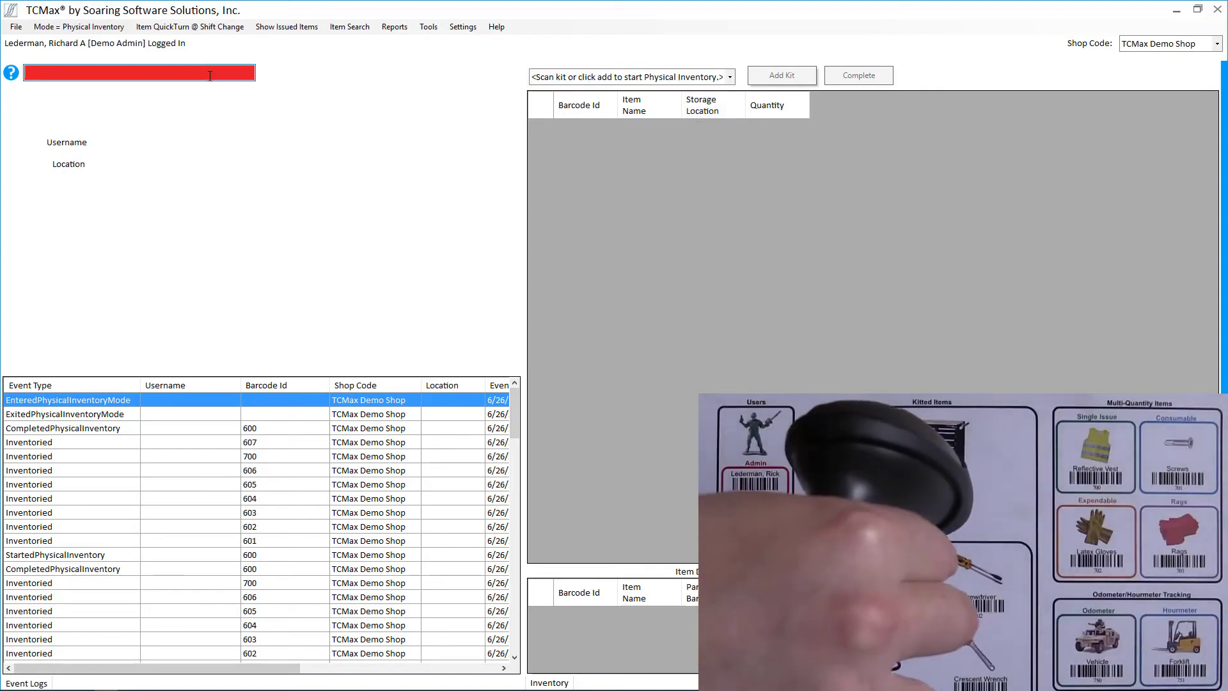
type("600")
key("Return")
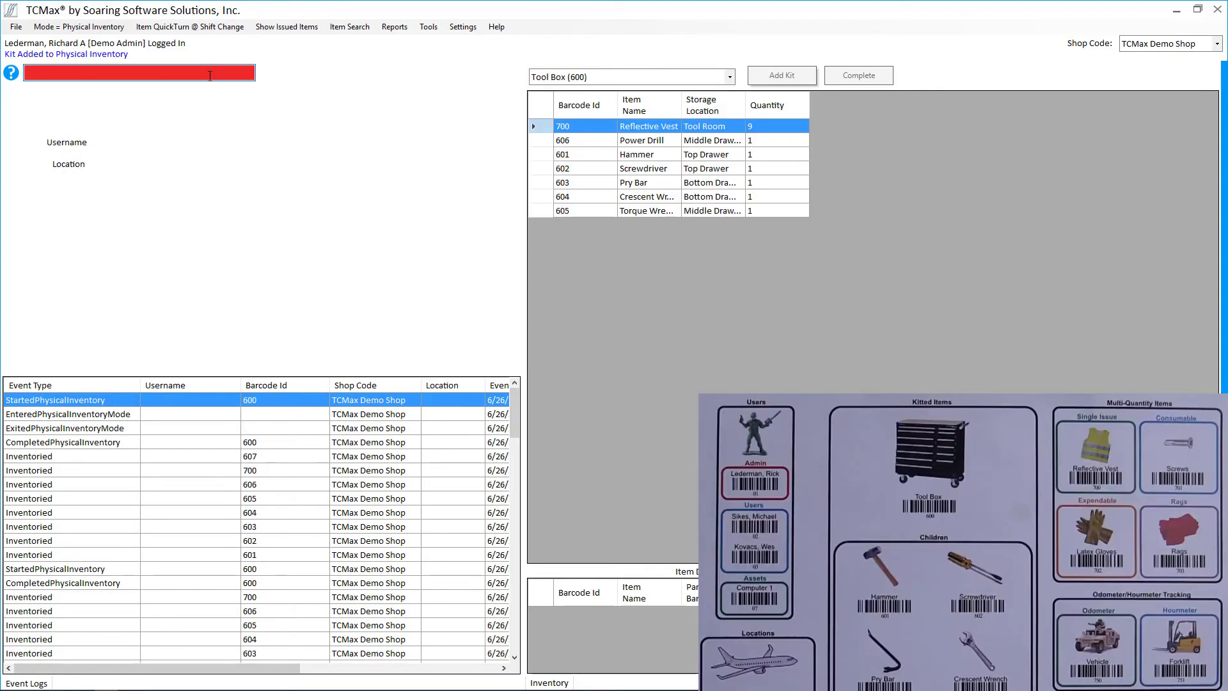
type("601")
key("Return")
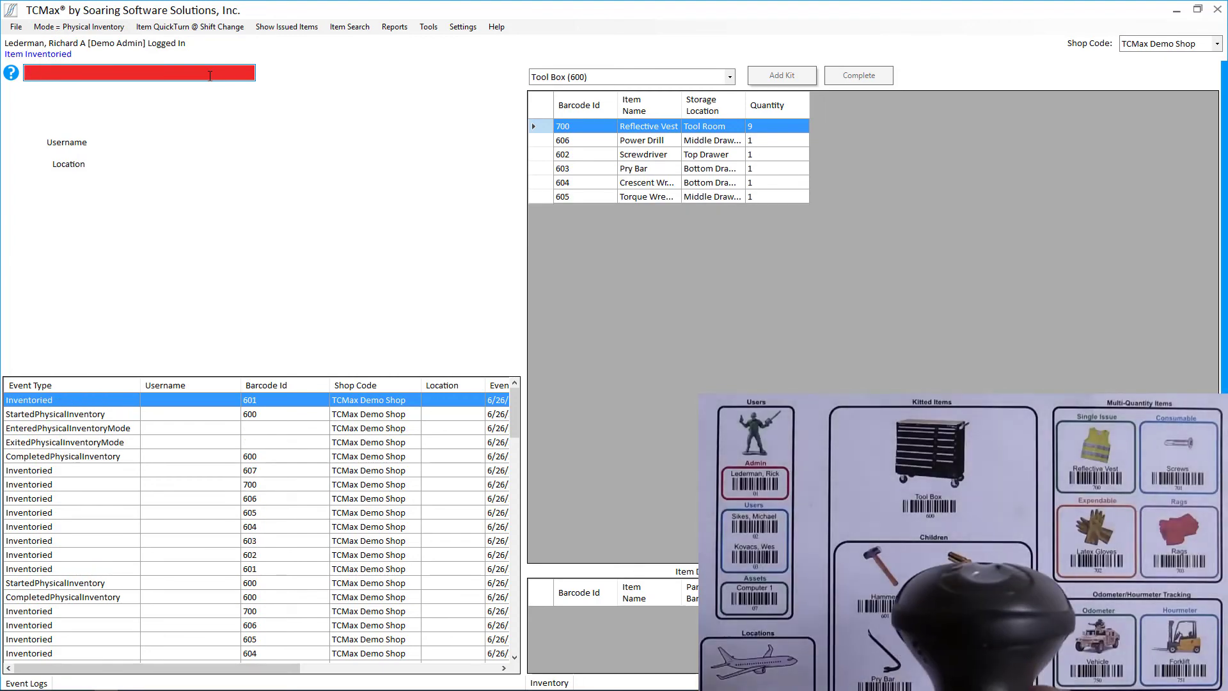
type("602")
key("Return")
type("603")
key("Return")
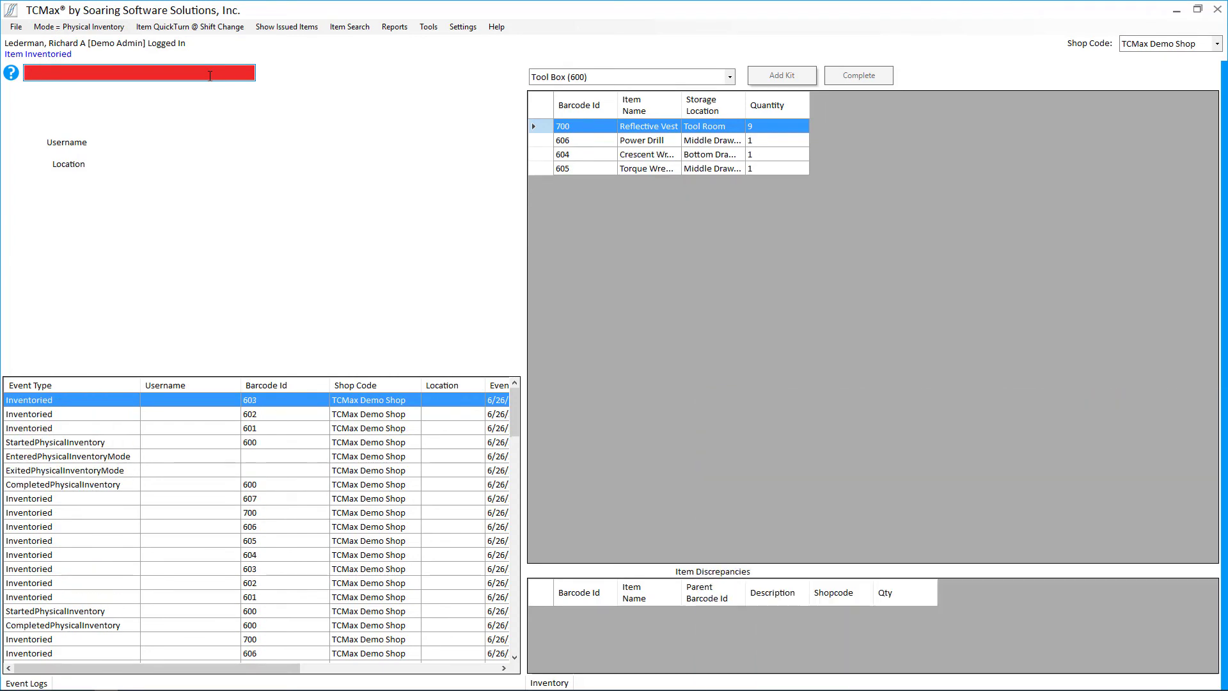
Exit to Issue/Turn-in mode with the kit unfinished, and resume the Tool Box (600) inventory in Physical Inventory with Children
left_click(79, 26)
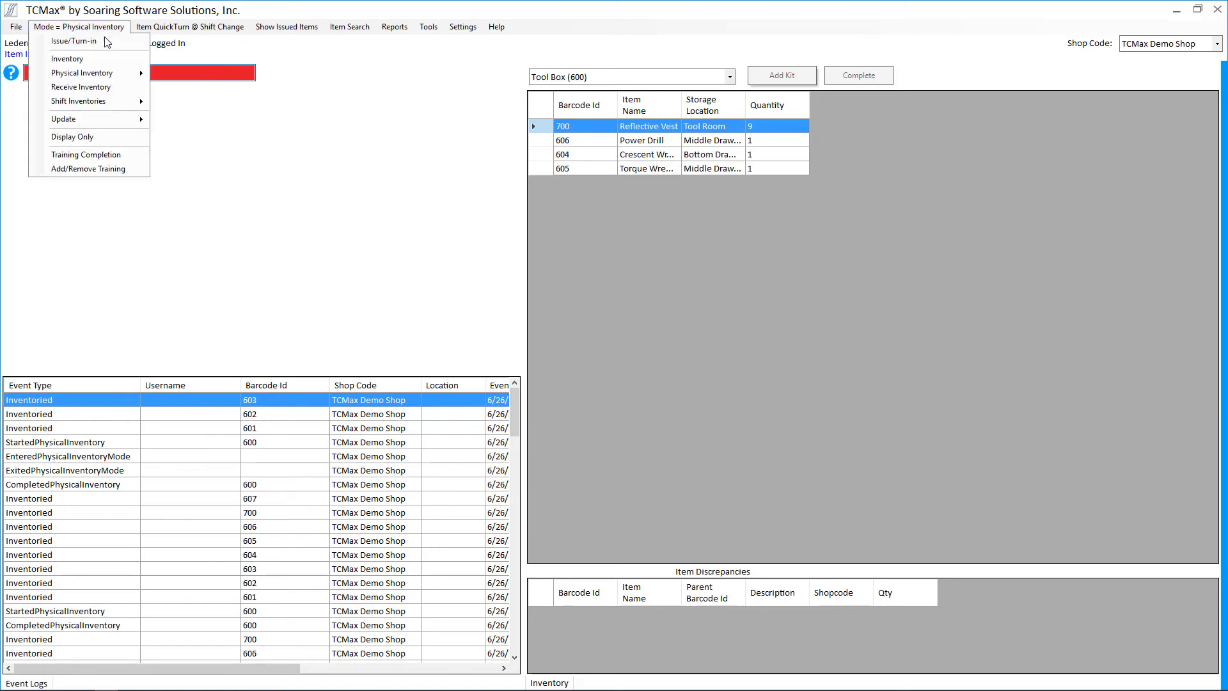
key("Escape")
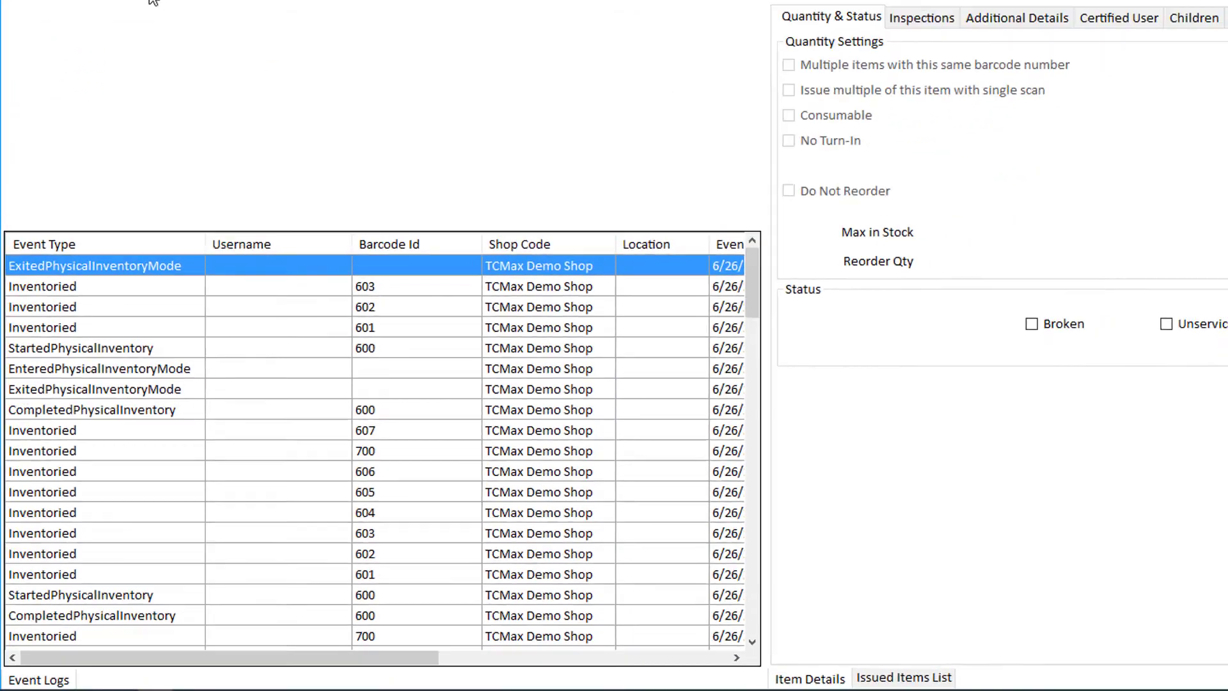
left_click(70, 26)
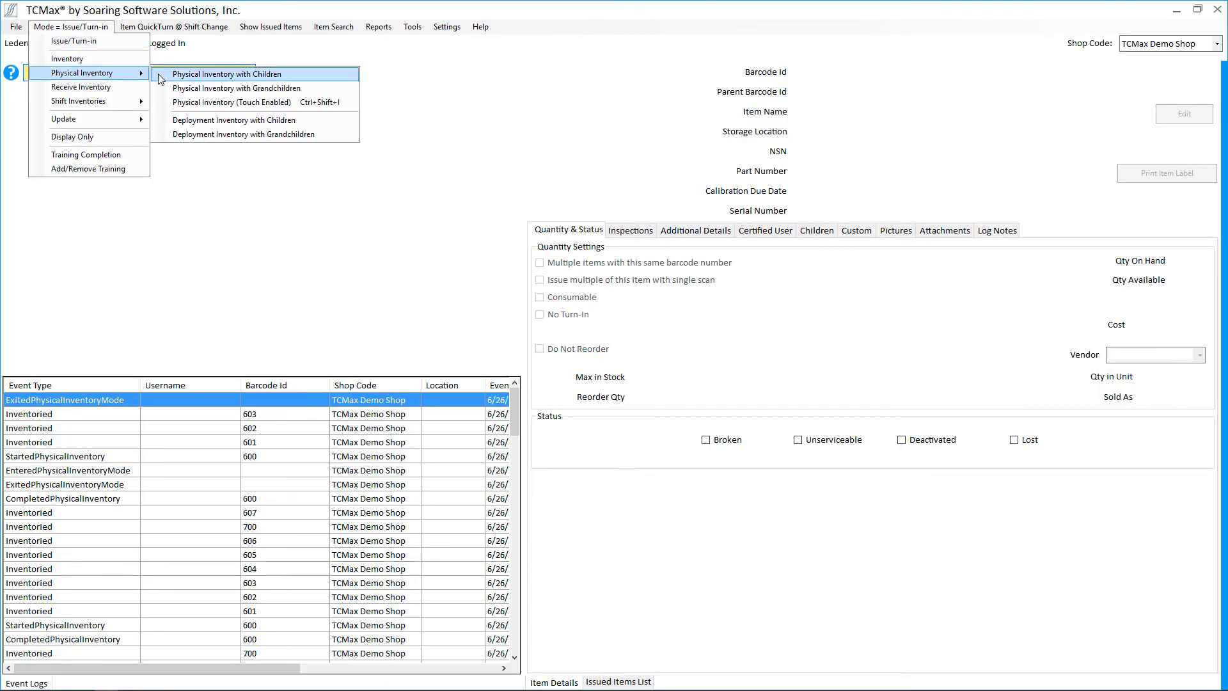
left_click(192, 76)
left_click(437, 107)
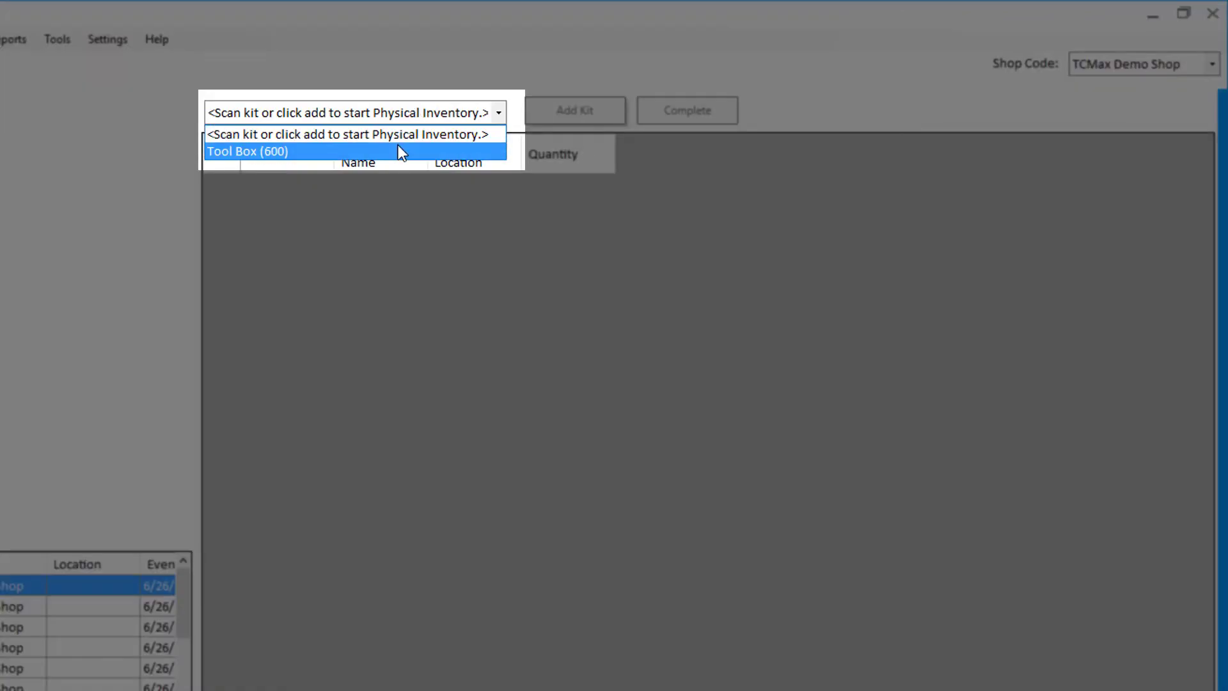
left_click(400, 151)
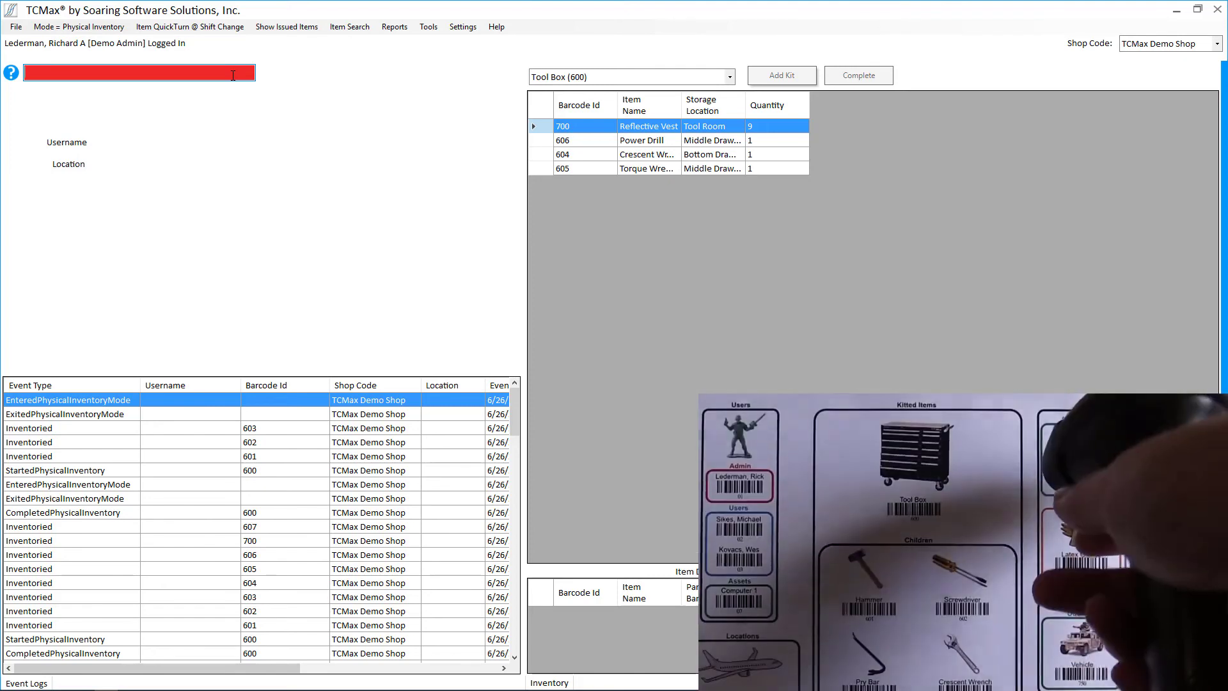
Enter a quantity of 8 for Reflective Vest 700 and decline the stock quantity update to record a discrepancy
type("700")
key("Return")
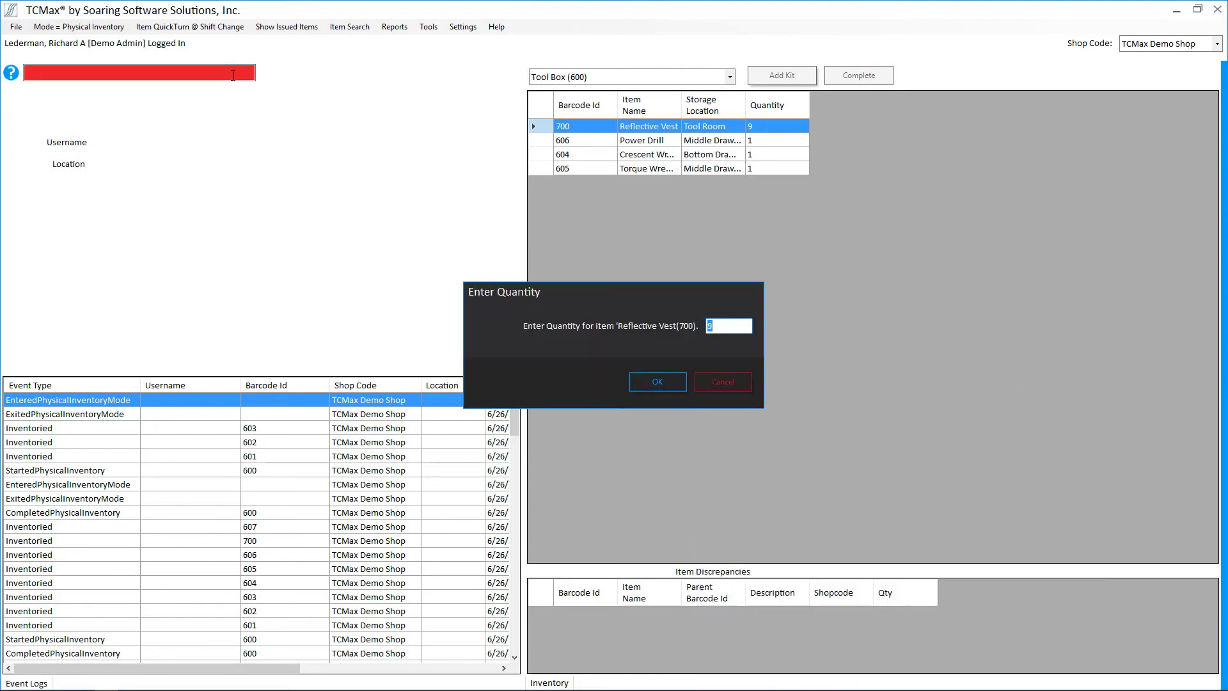
type("8")
key("Return")
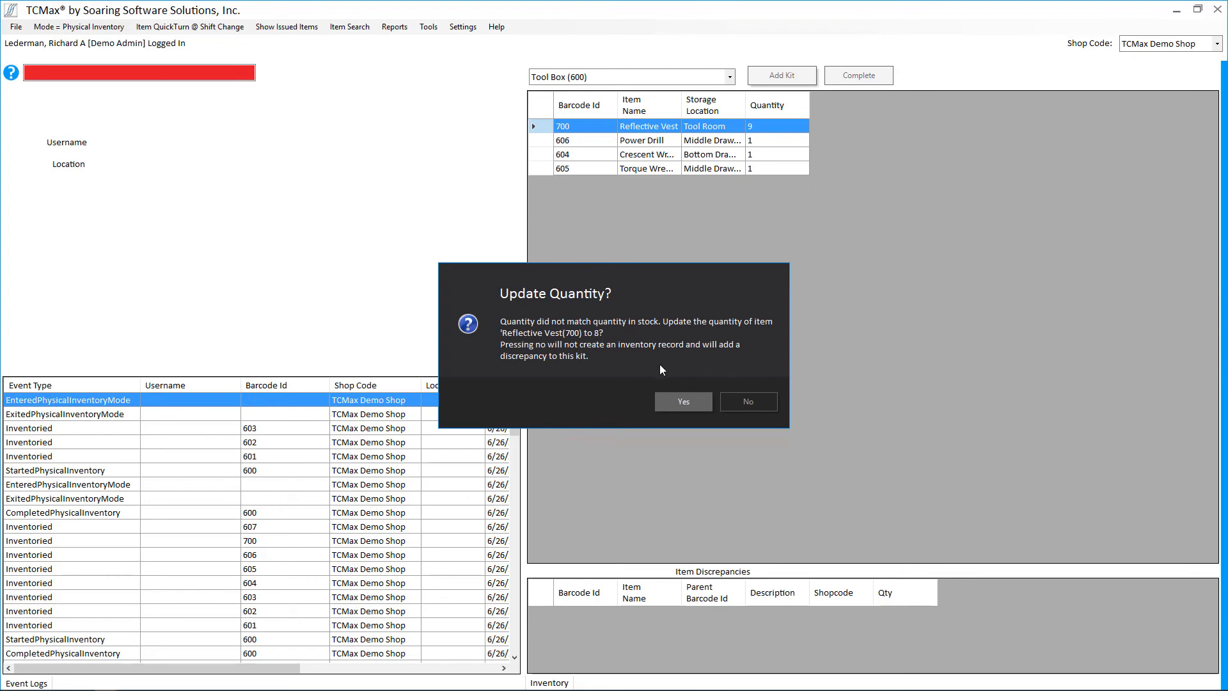
left_click(741, 402)
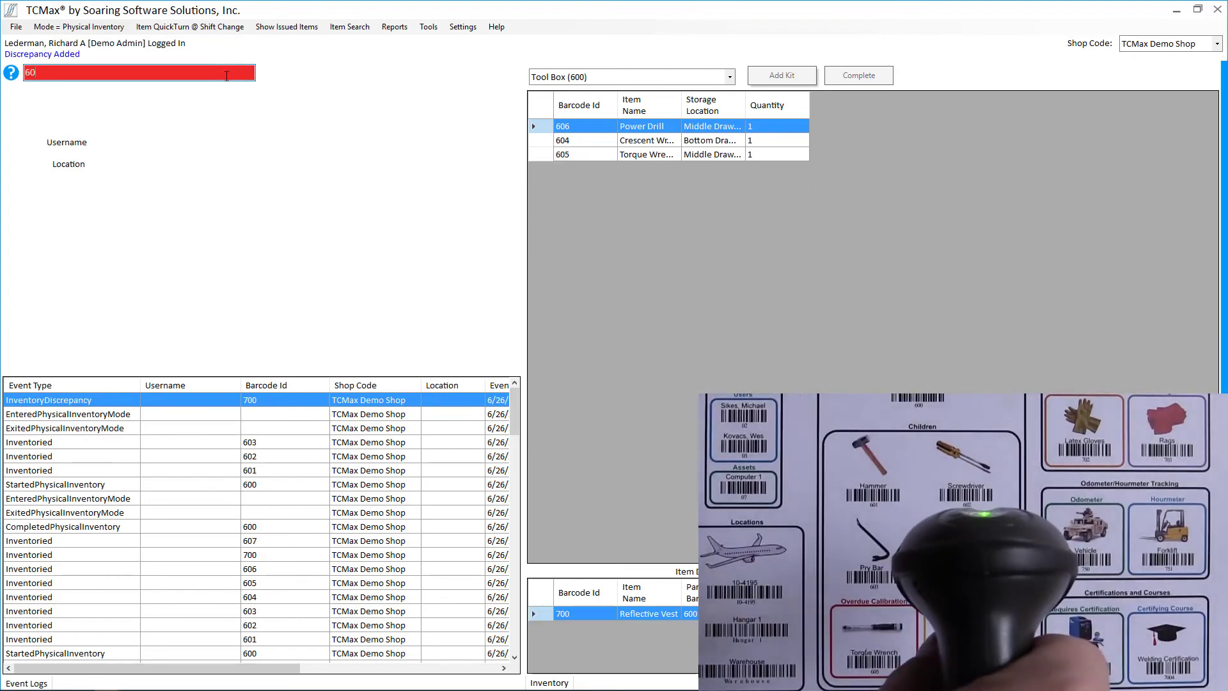
Inventory Crescent Wrench 604, Torque Wrench 605 and Power Drill 606, and switch to Issue/Turn-in mode to close the kit
type("604")
key("Return")
type("605")
key("Return")
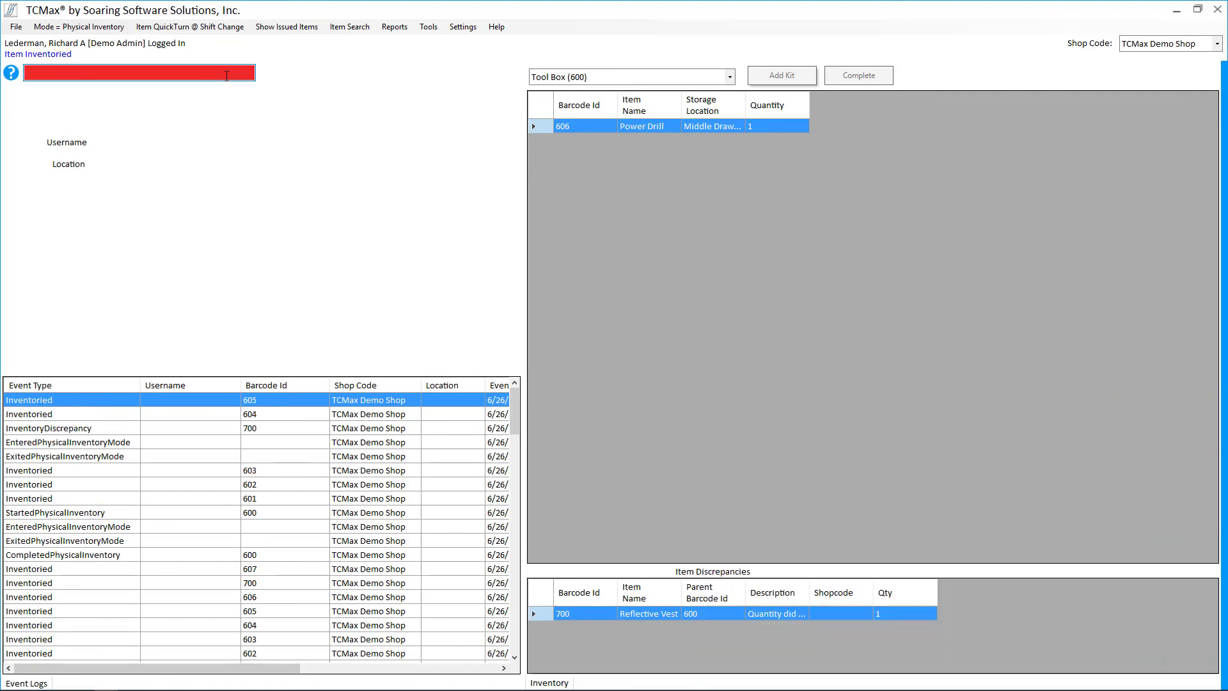
type("606")
key("Return")
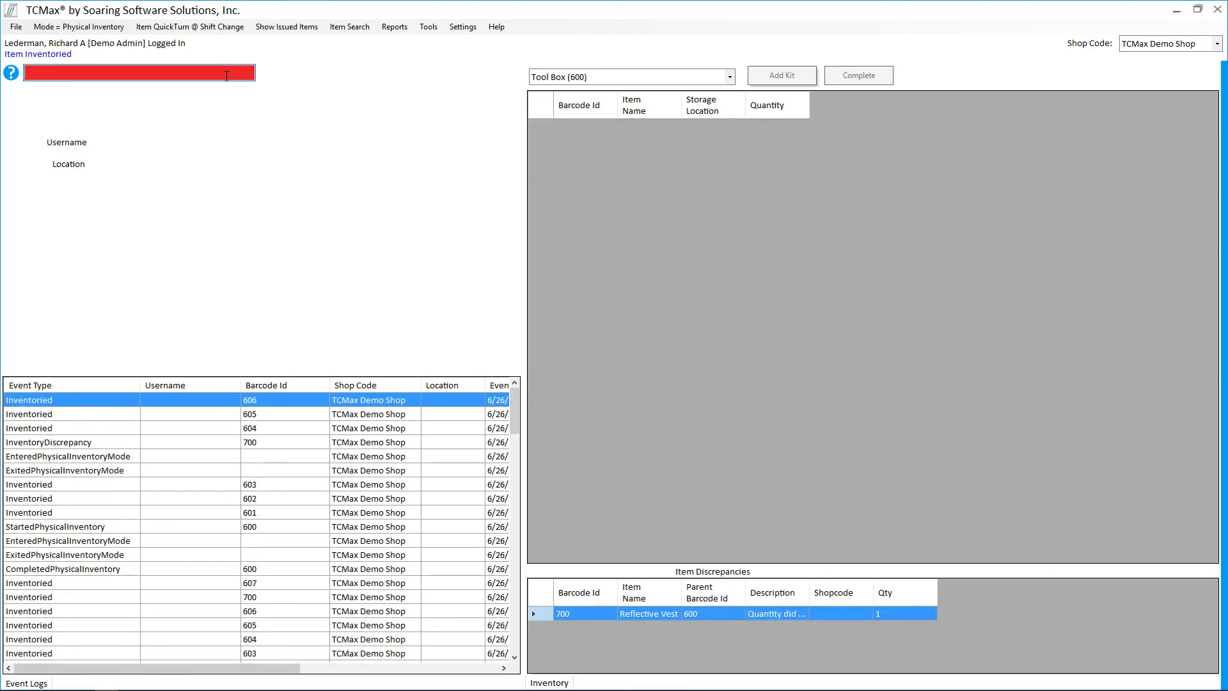
left_click(83, 27)
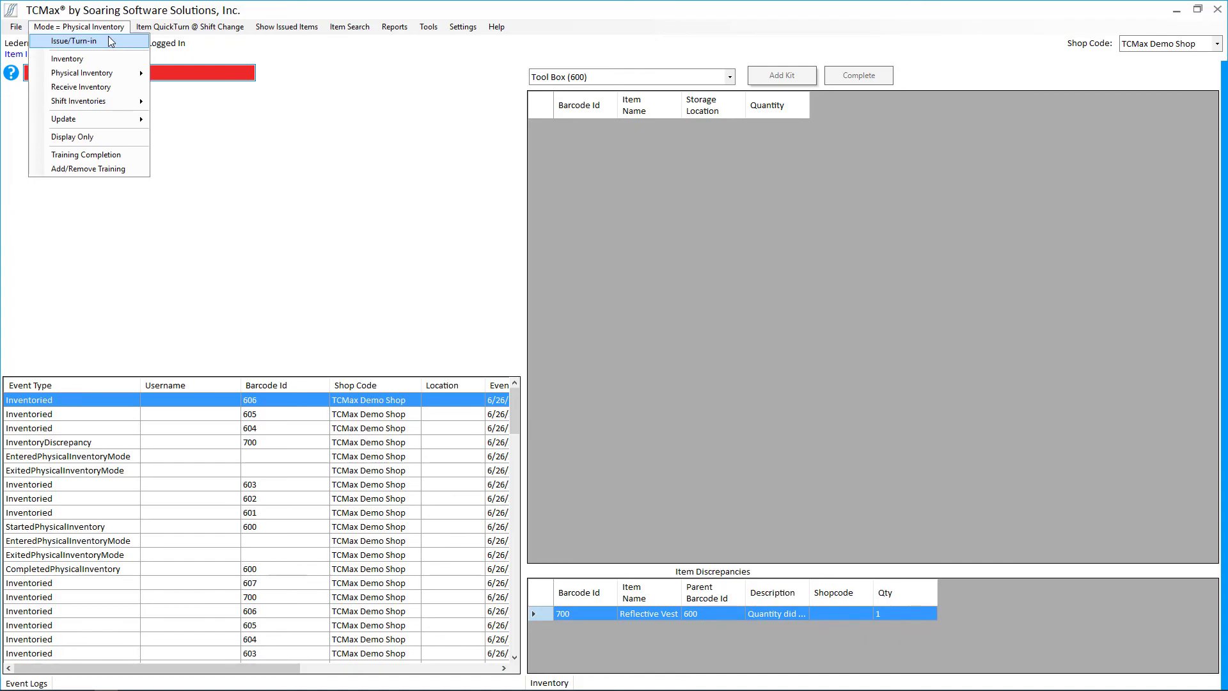
left_click(74, 41)
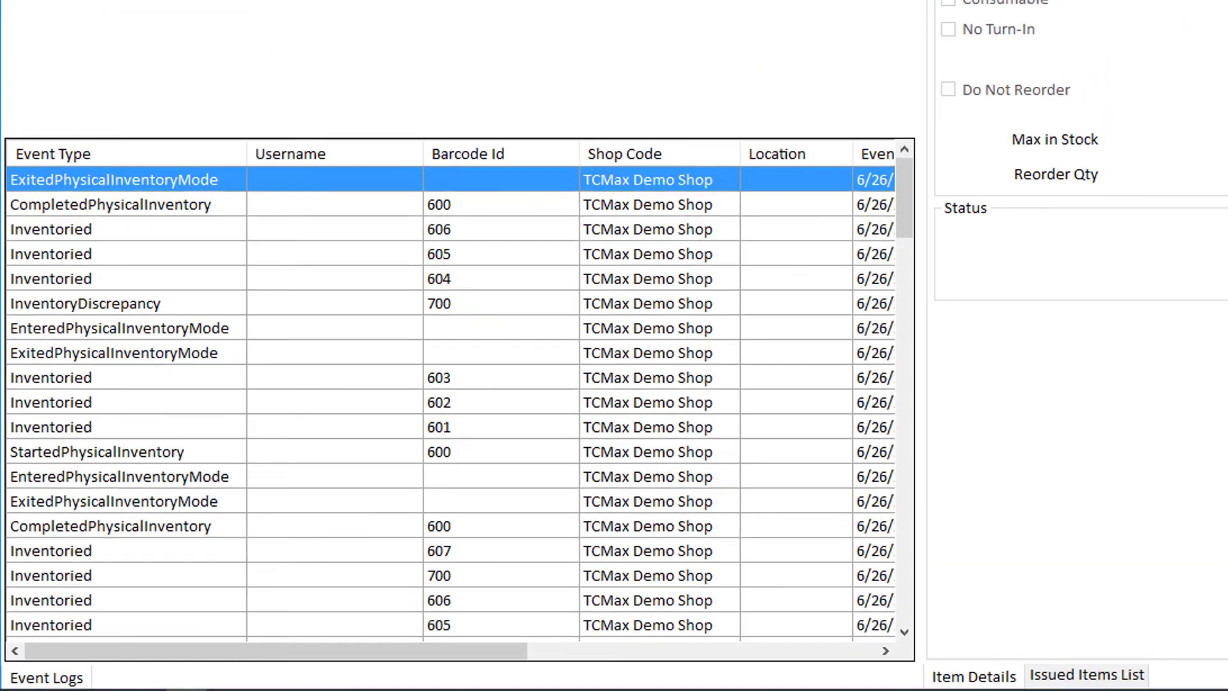
Enter Physical Inventory with Children again and check the kit list for any physical inventories still in progress
left_click(70, 27)
left_click(67, 42)
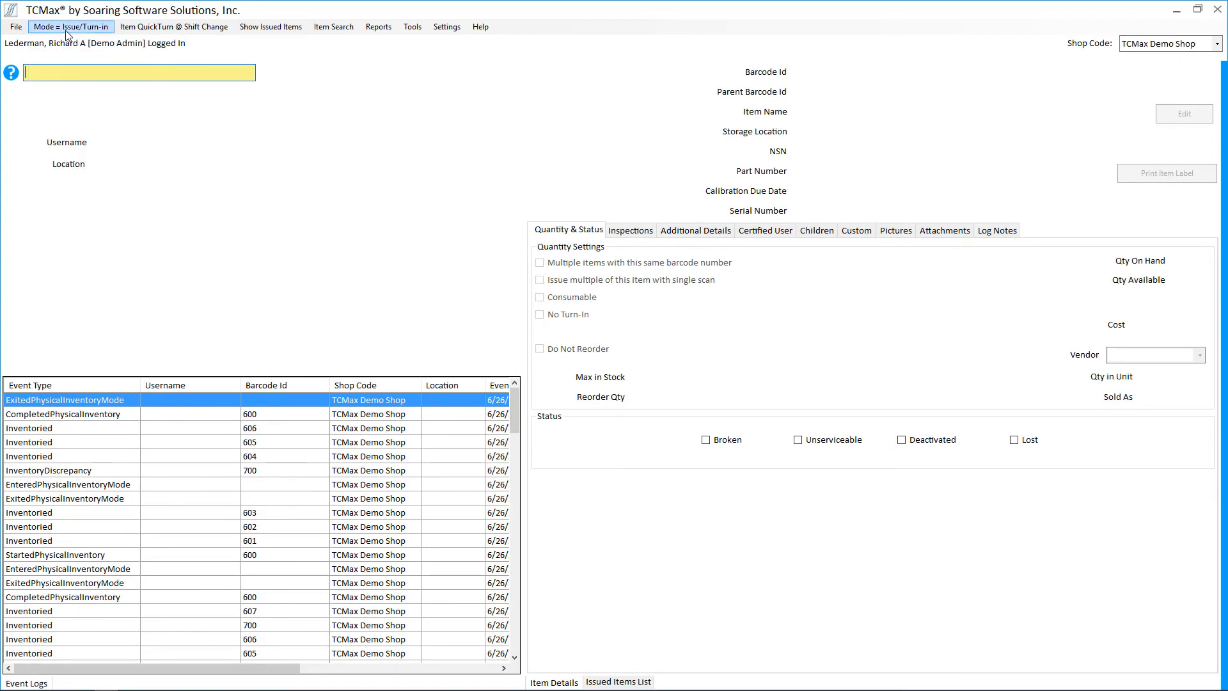
left_click(69, 28)
mouse_move(95, 74)
left_click(164, 74)
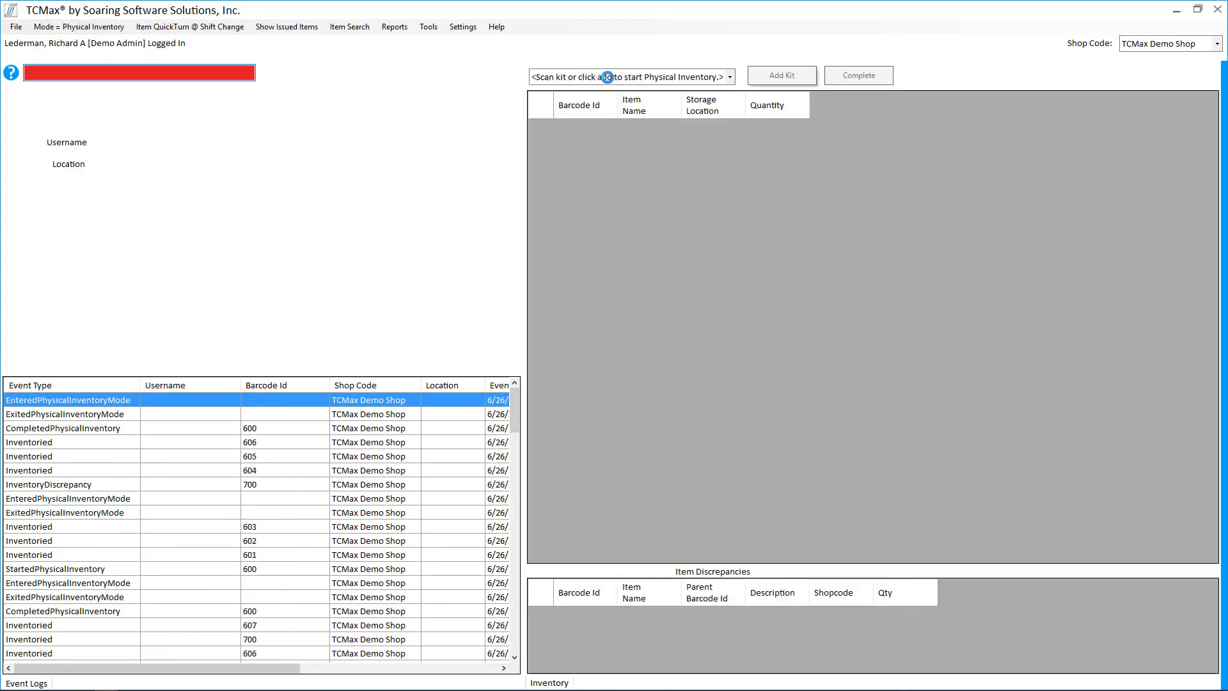
left_click(633, 78)
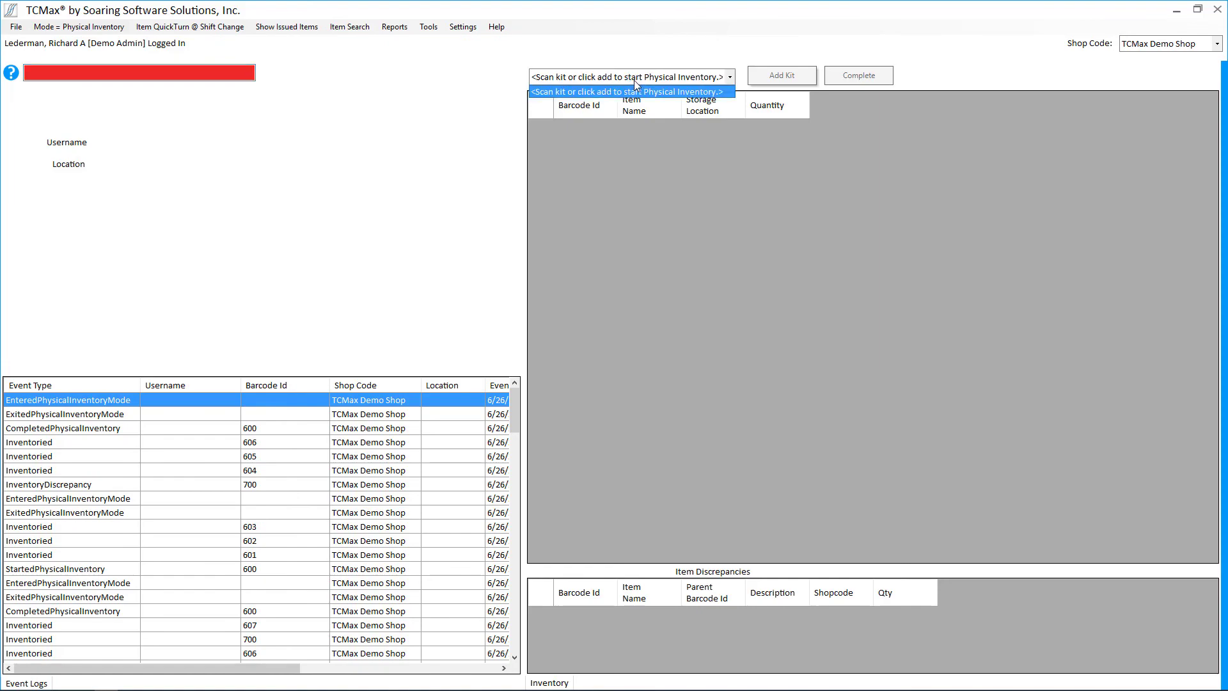
left_click(635, 80)
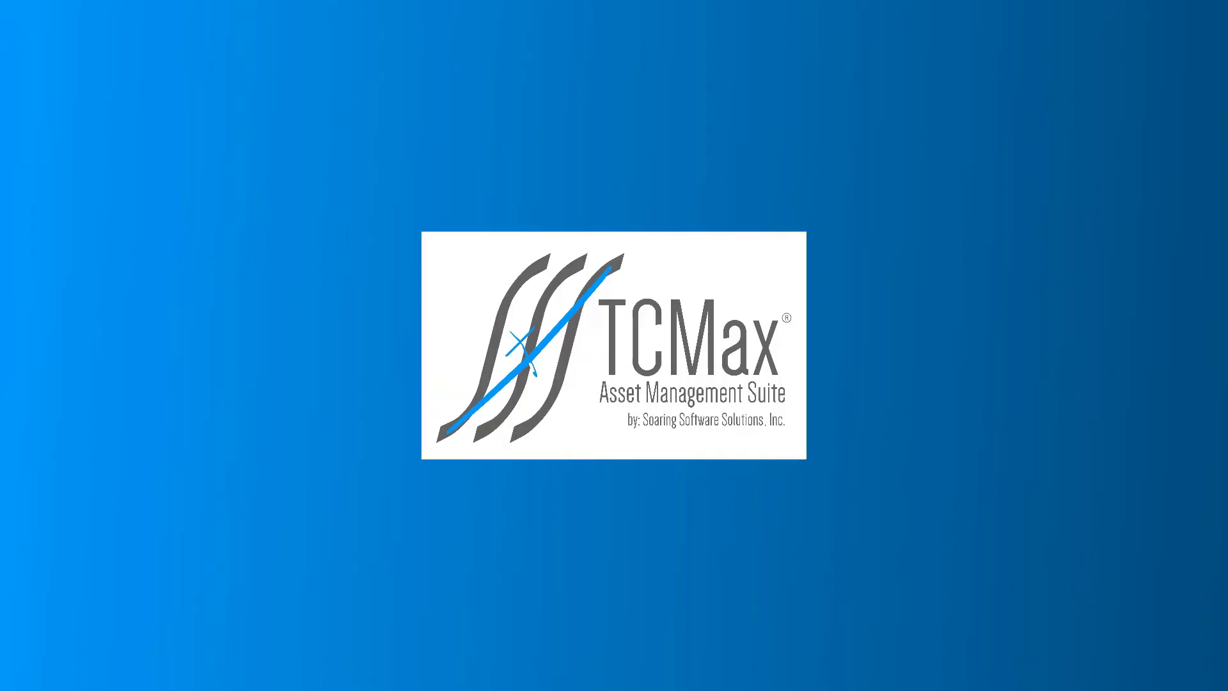